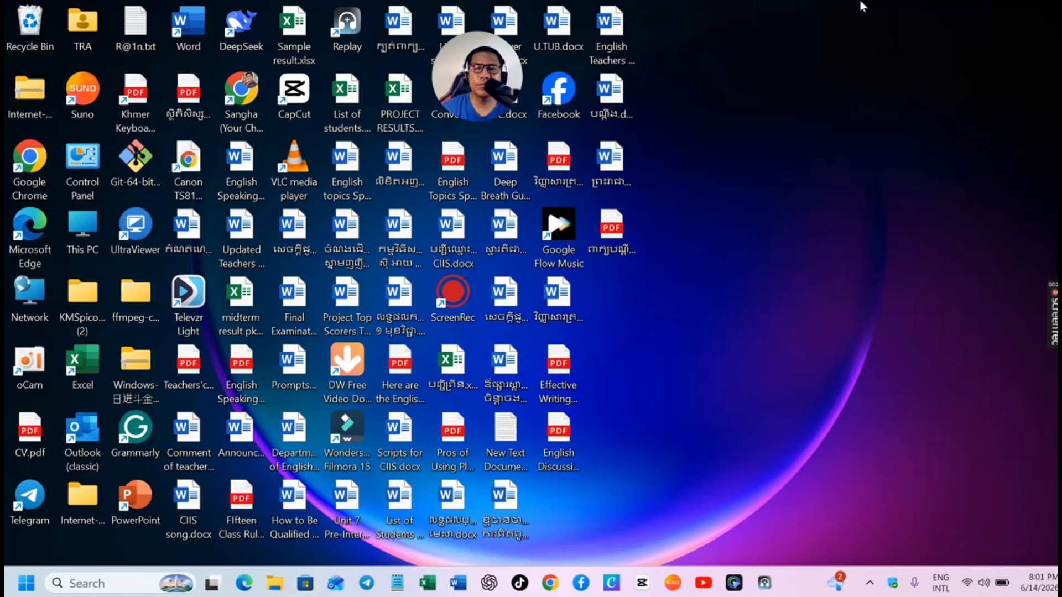
Step: Look through the song files in the Downloads folder in File Explorer, and close the folder window
click(863, 2)
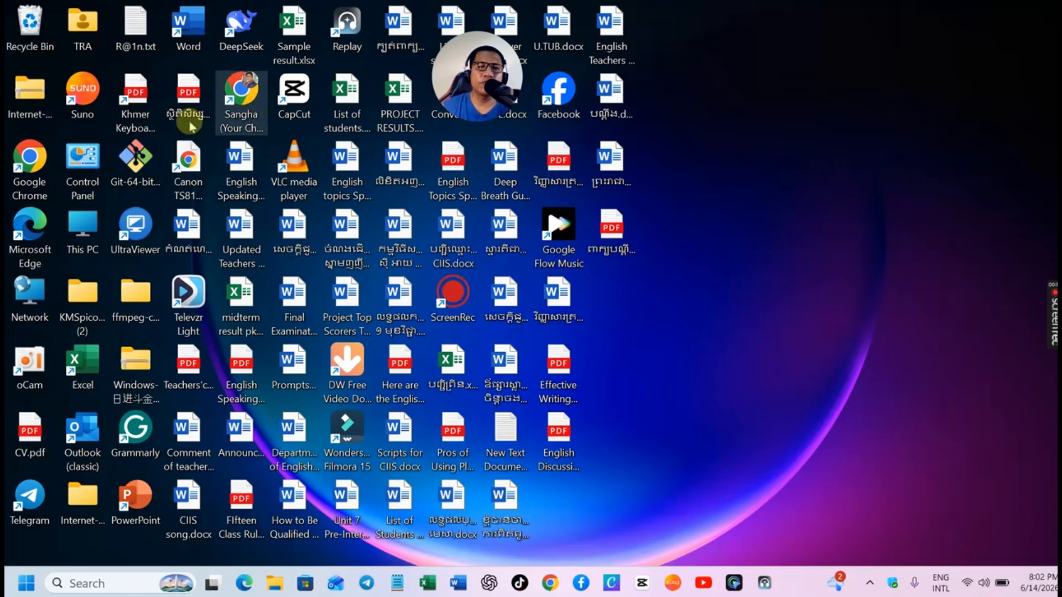
click(87, 229)
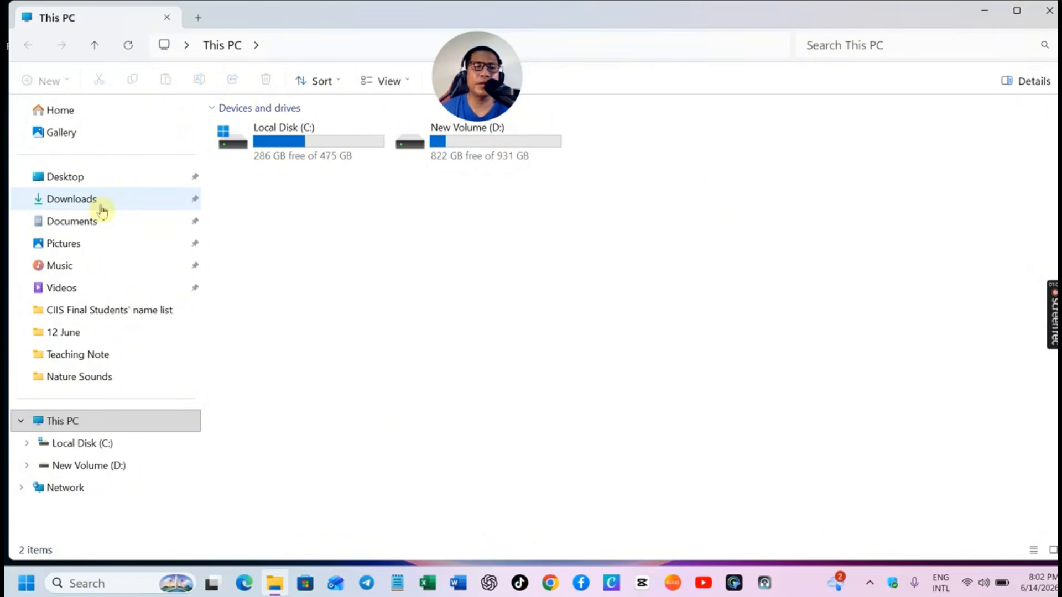
click(101, 209)
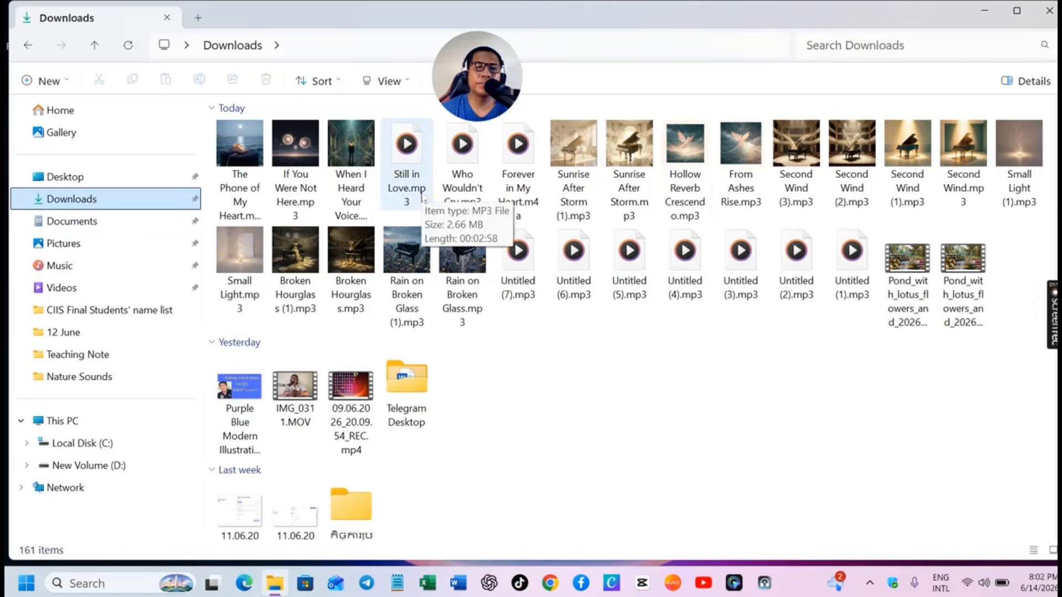
click(481, 231)
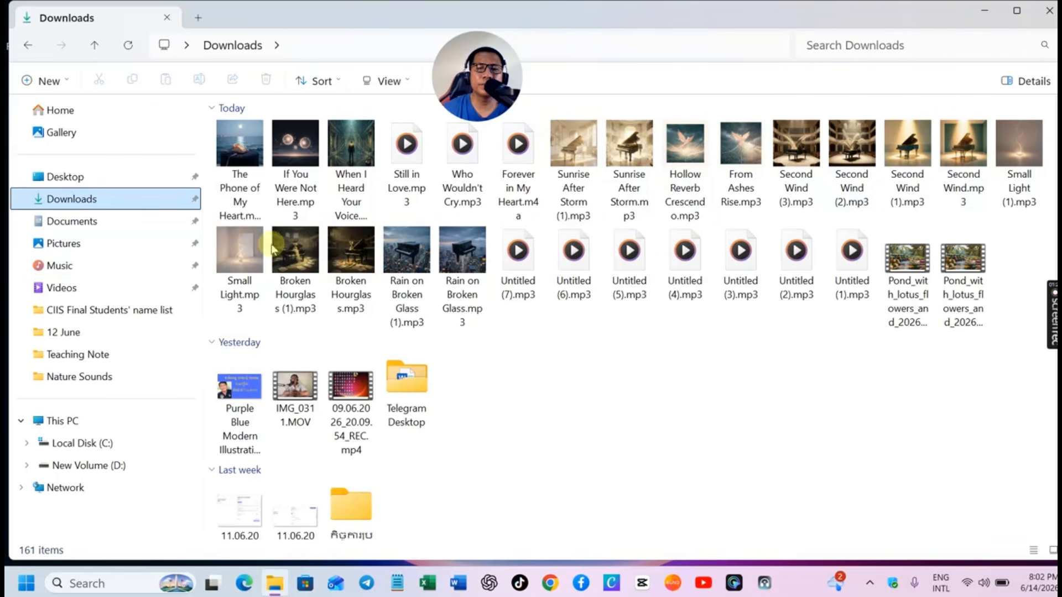
click(1043, 16)
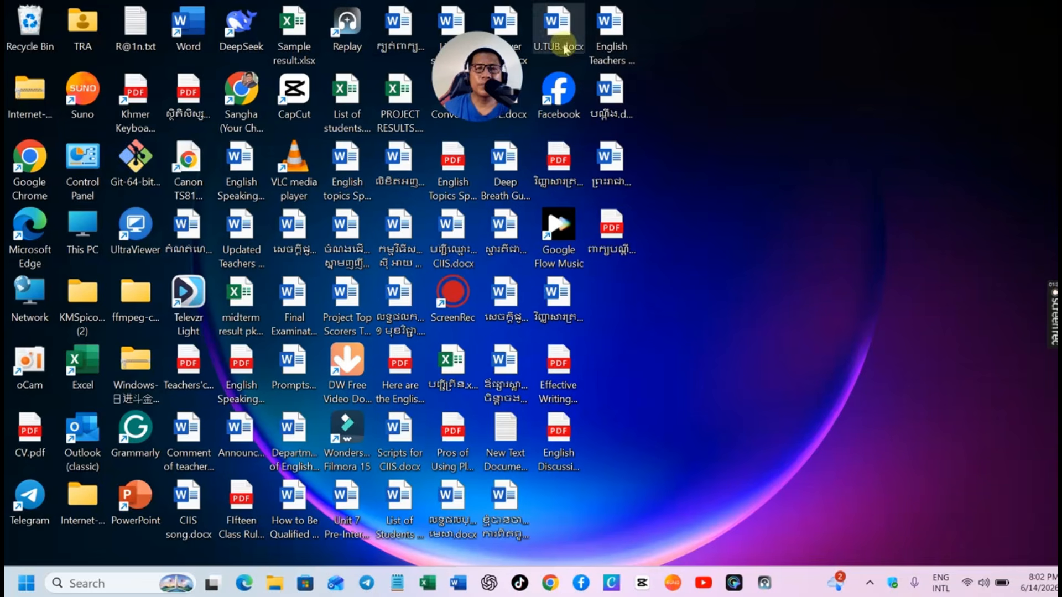
mouse_move(460, 82)
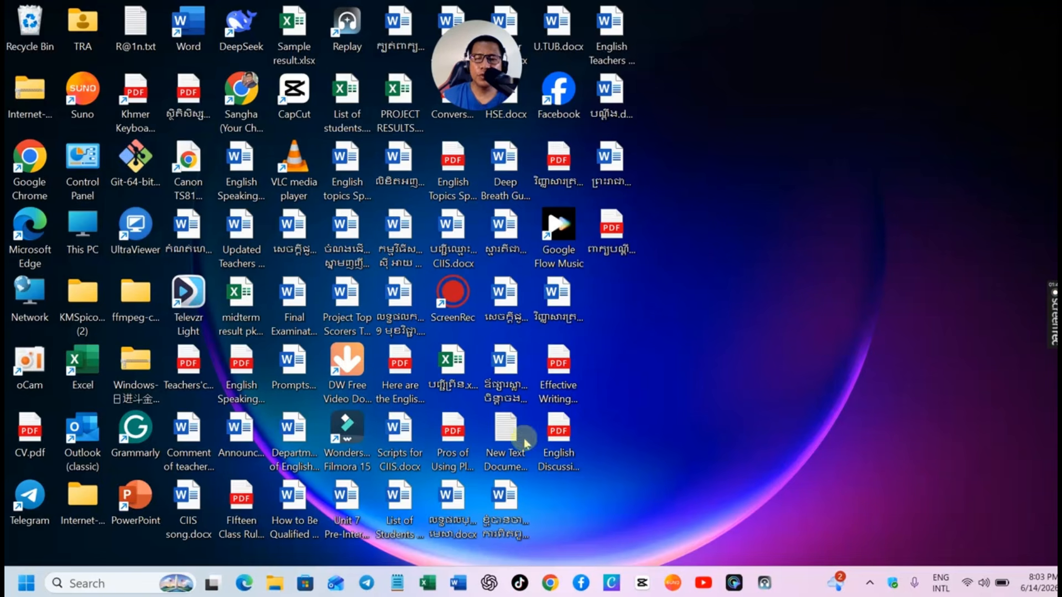
right_click(726, 35)
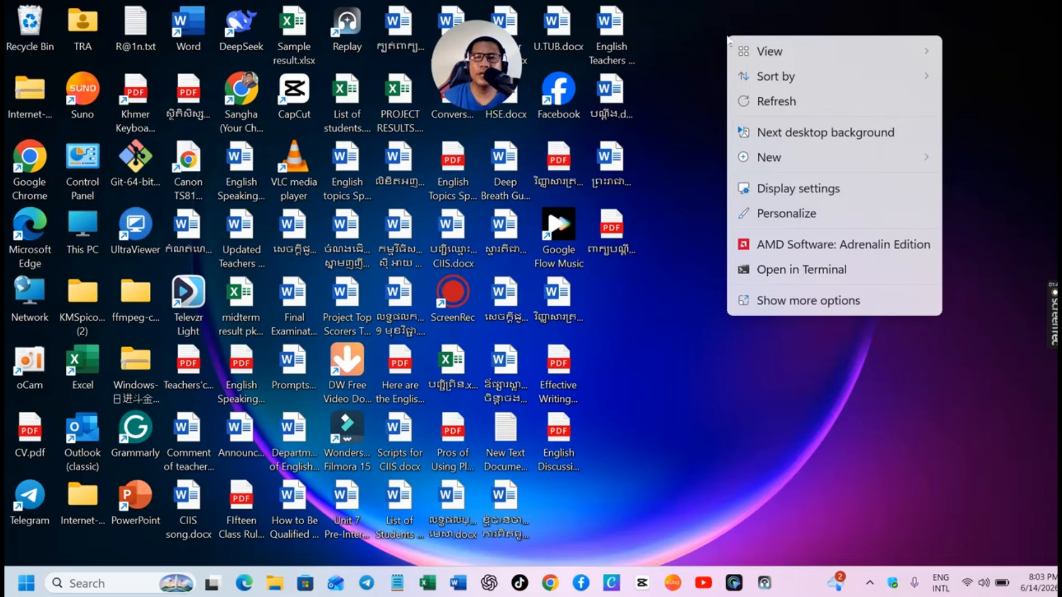
click(757, 102)
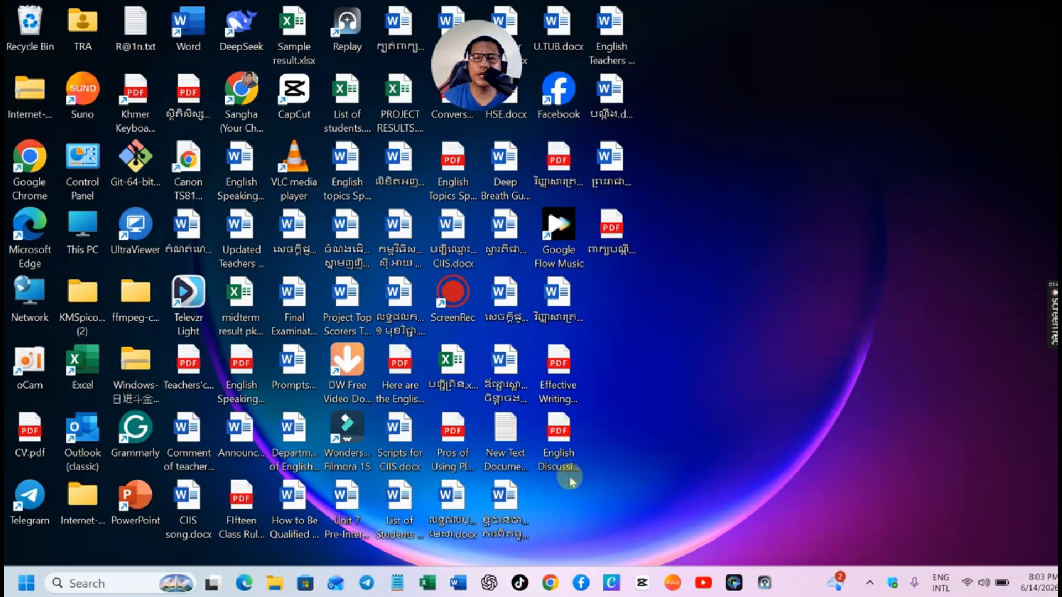
Step: Switch to ChatGPT and set up image creation with the Widescreen 16:9 aspect ratio
click(490, 584)
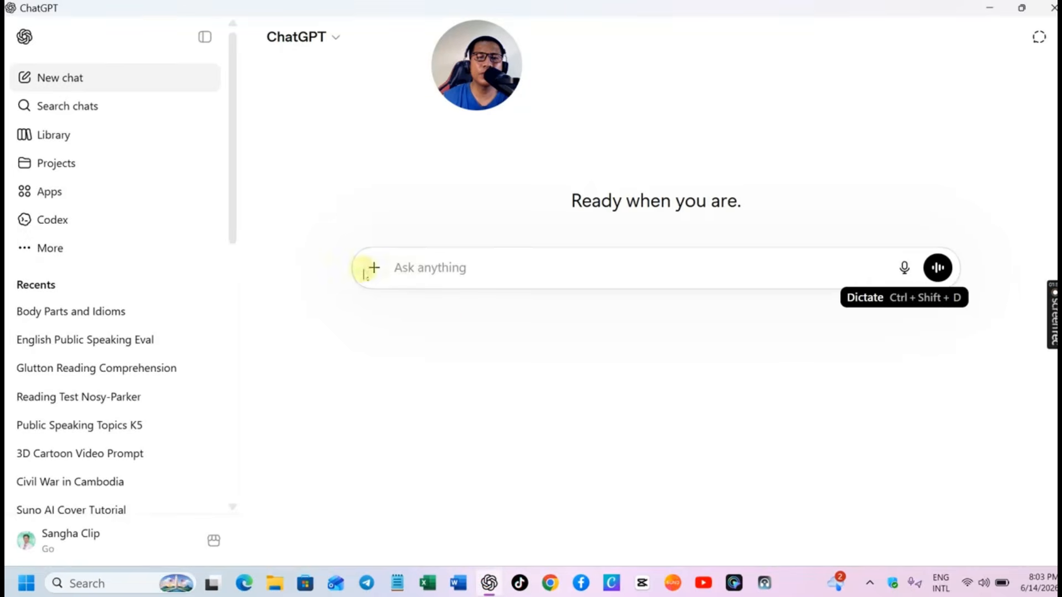
click(374, 269)
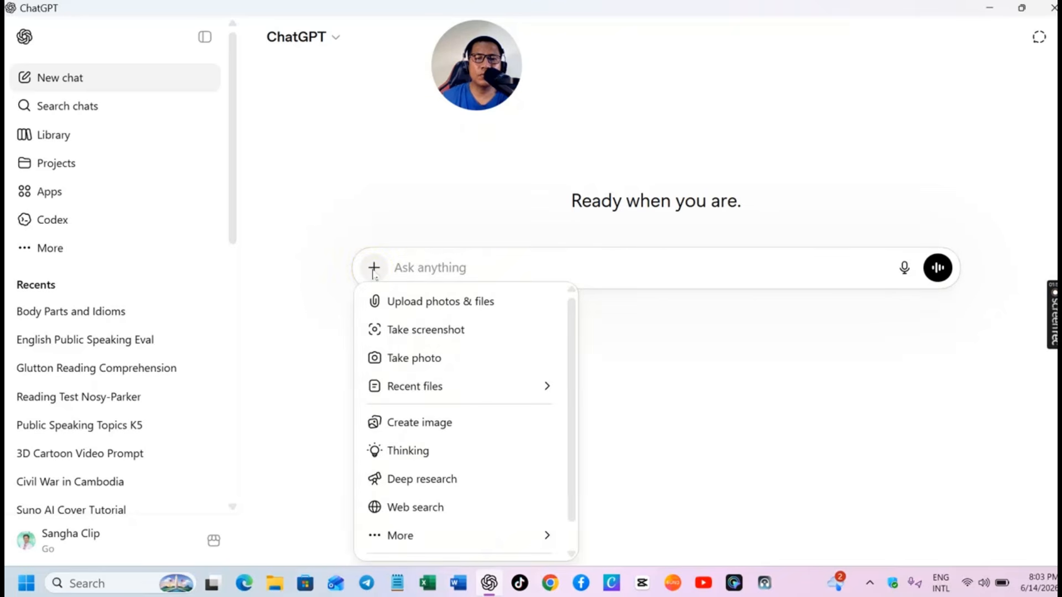
click(447, 426)
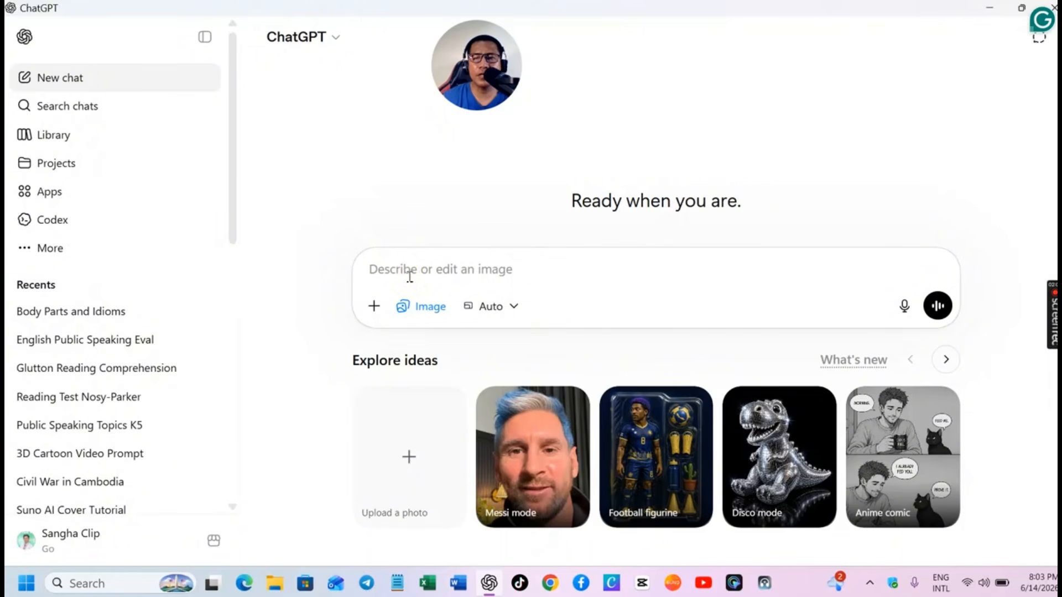
click(514, 310)
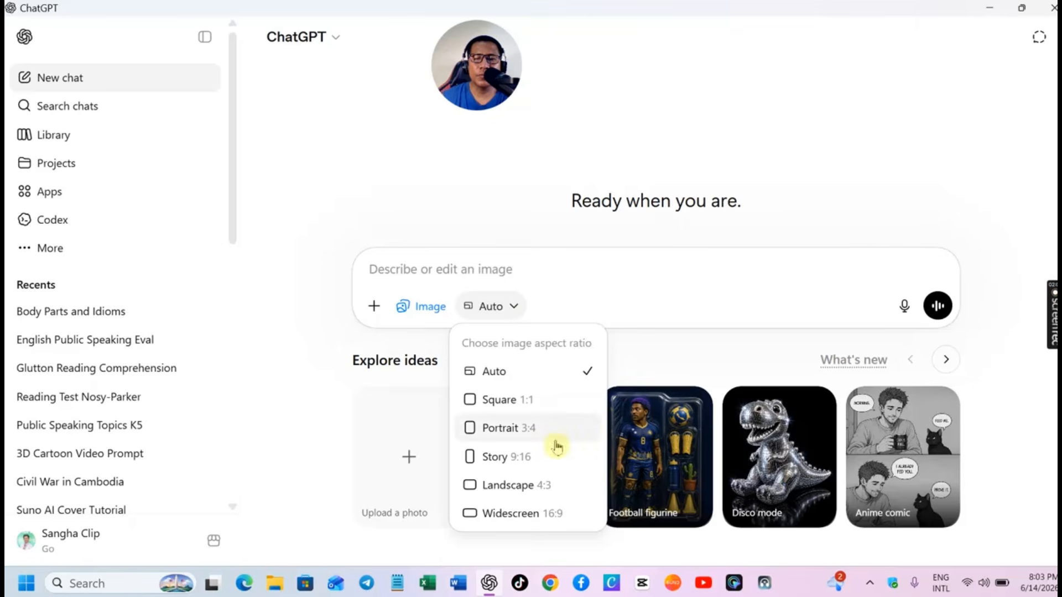
click(557, 524)
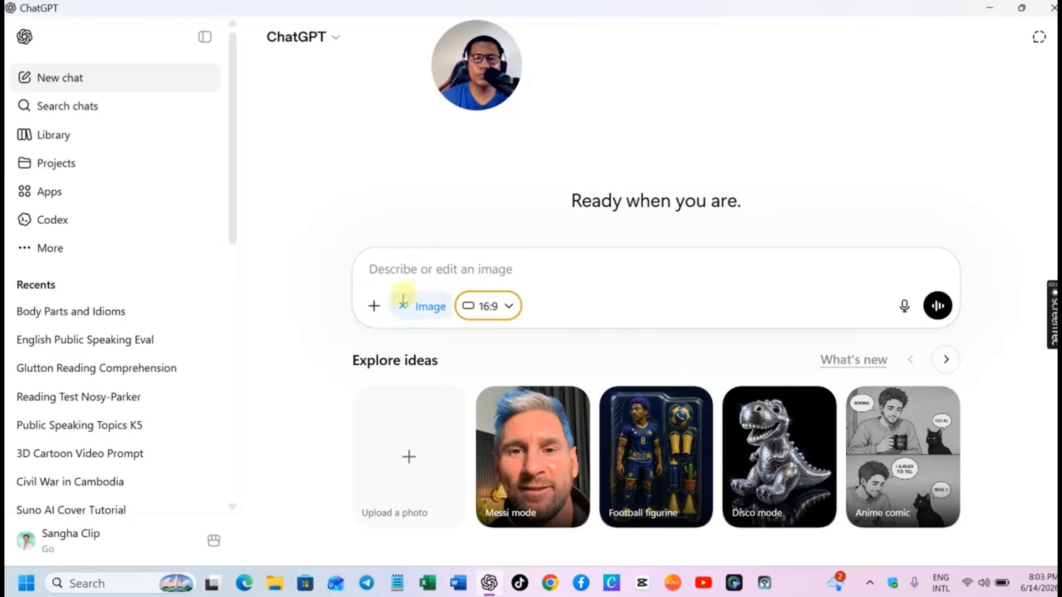
Step: Enter the image prompt "Create the thumbnail of English Coleection Song" without sending it
click(446, 275)
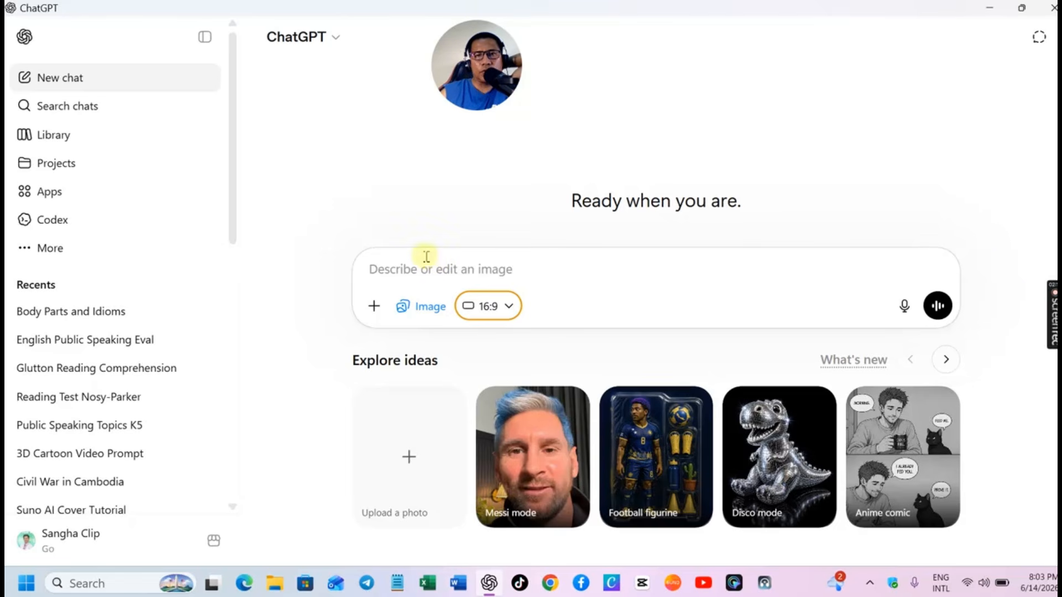
click(428, 276)
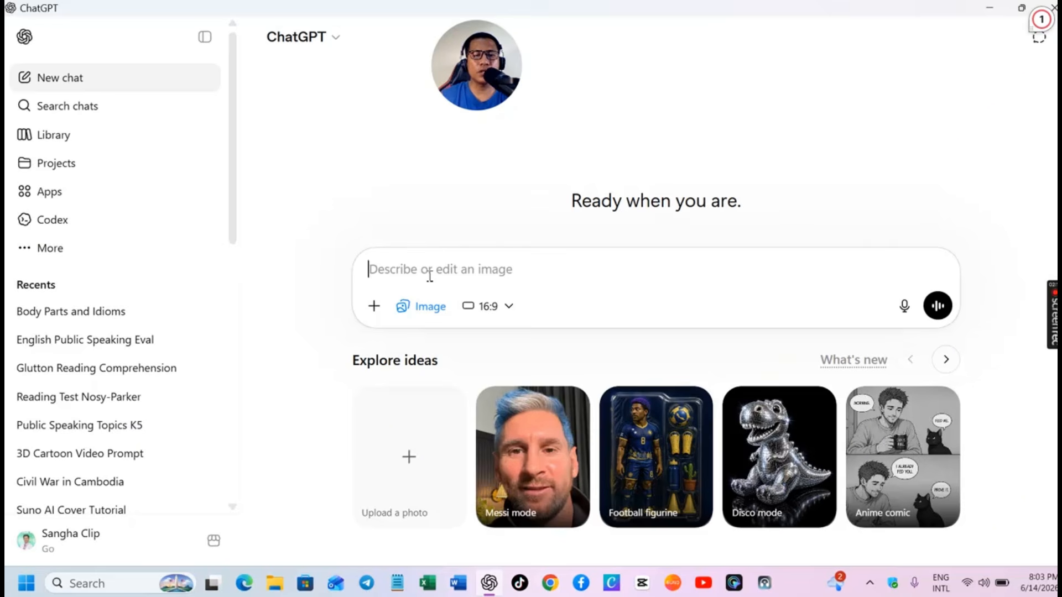
click(429, 273)
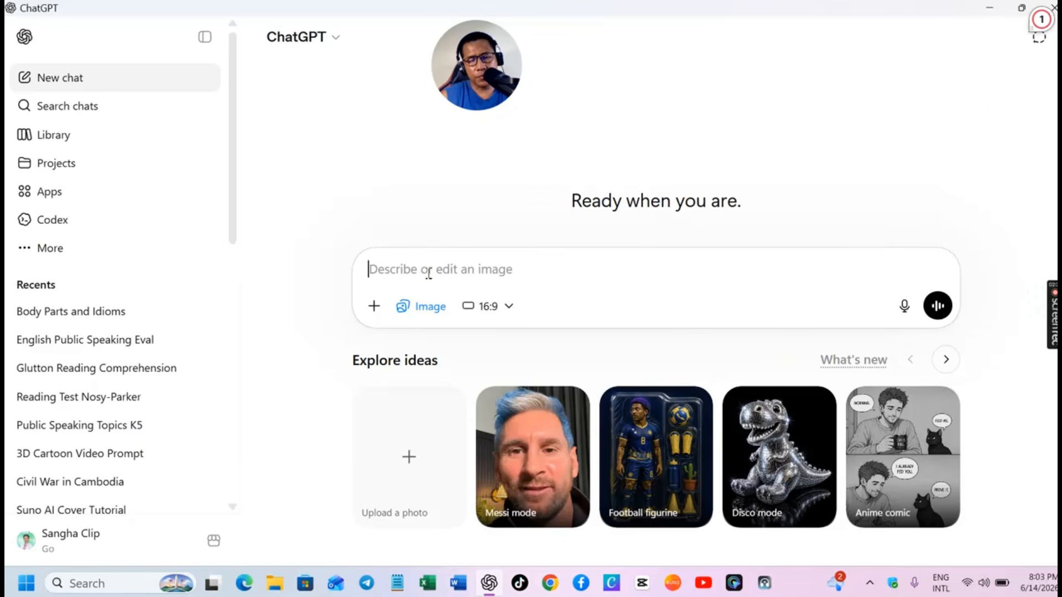
text(Creat)
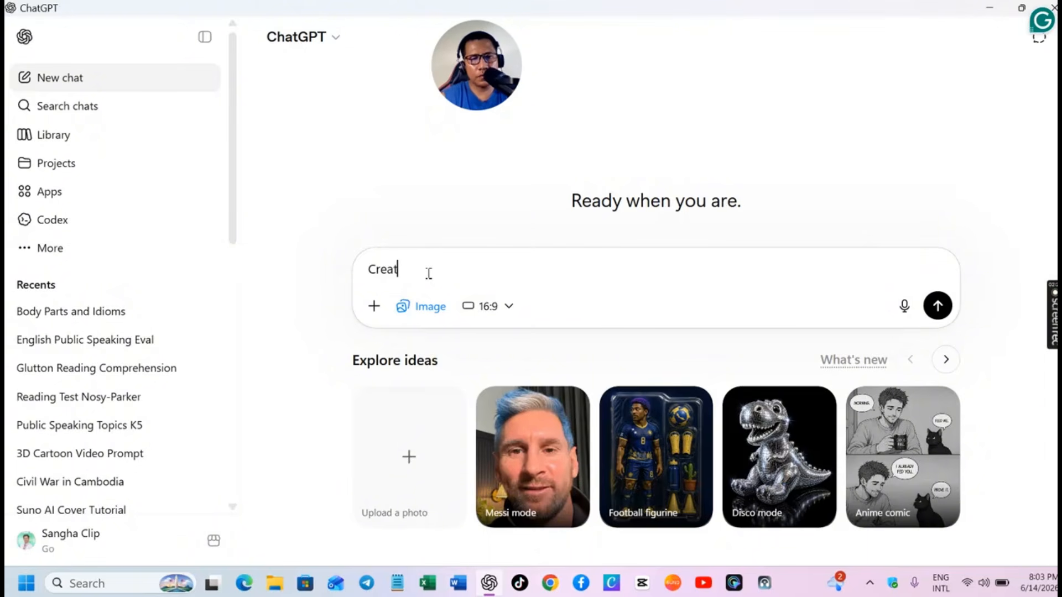
text(e a)
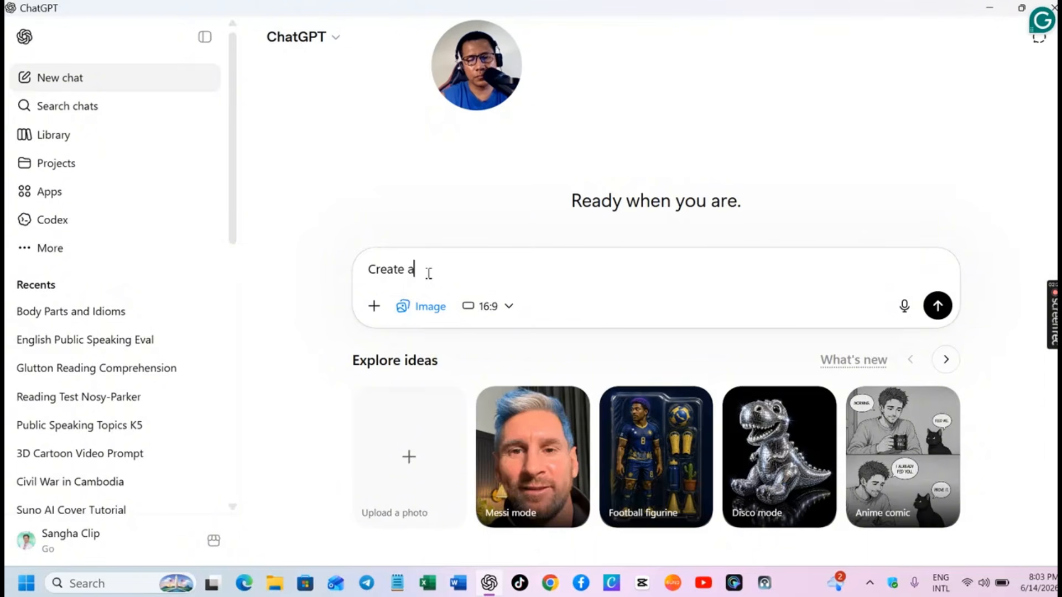
text( th)
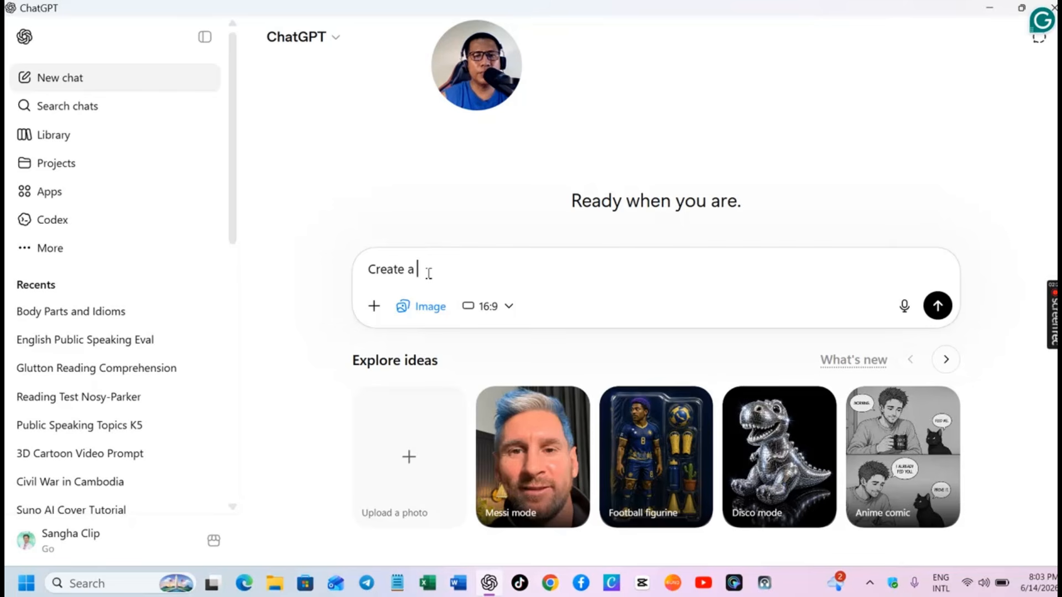
text(the th)
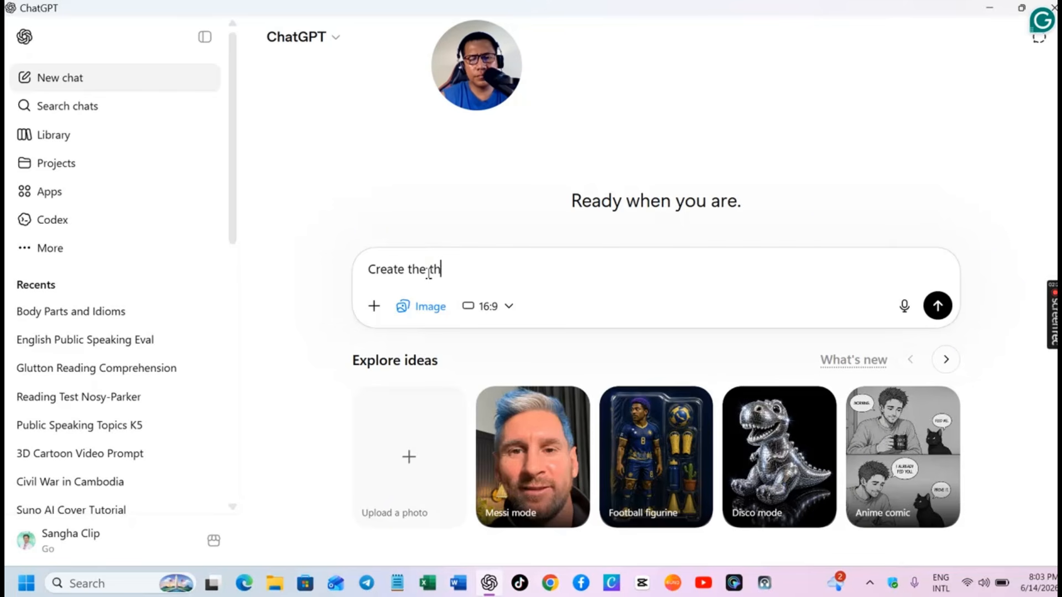
text(umb)
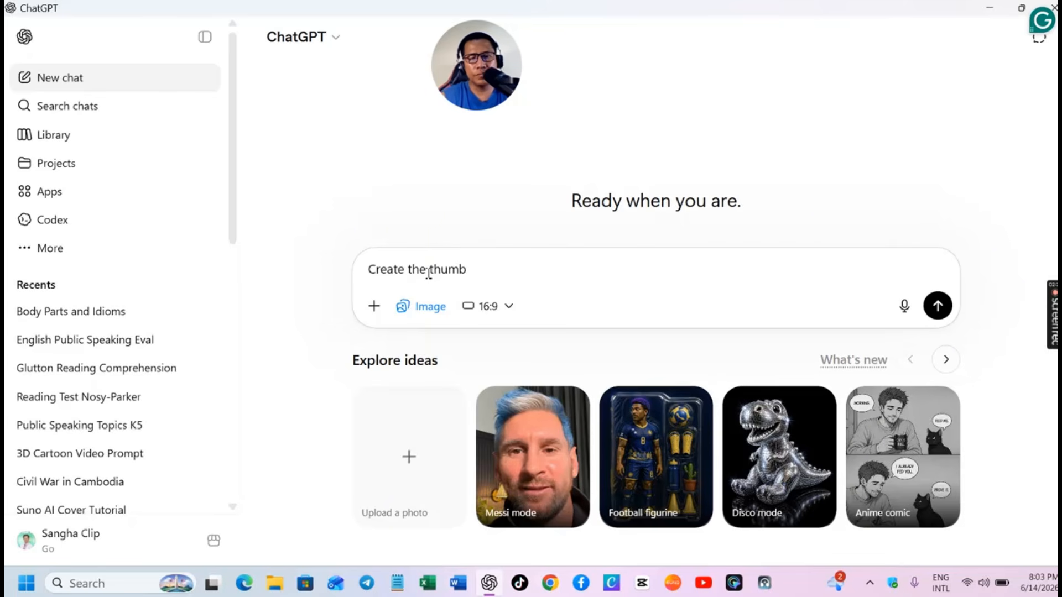
text(nail)
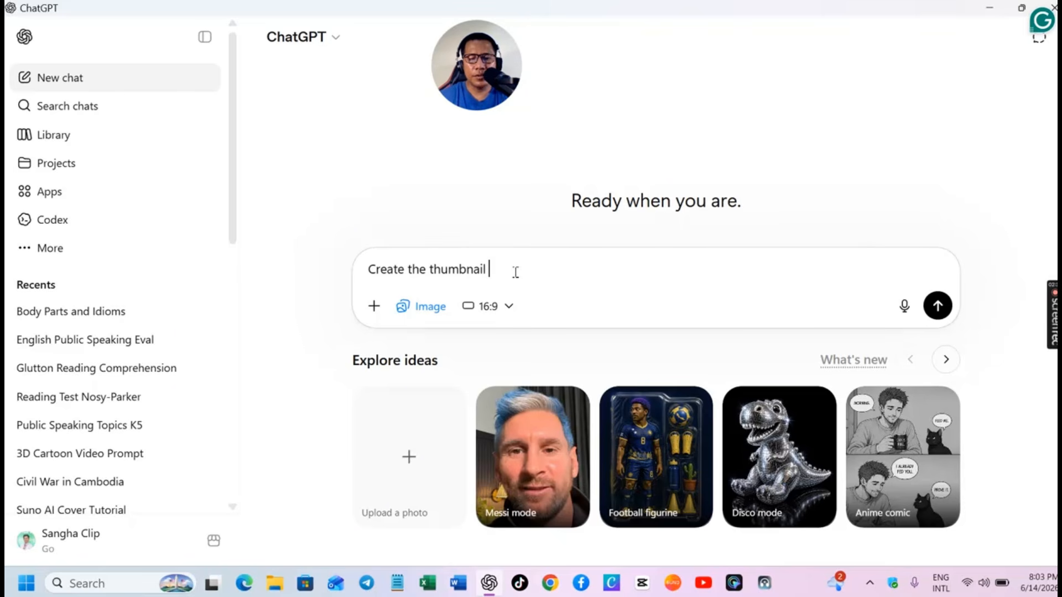
text(of a)
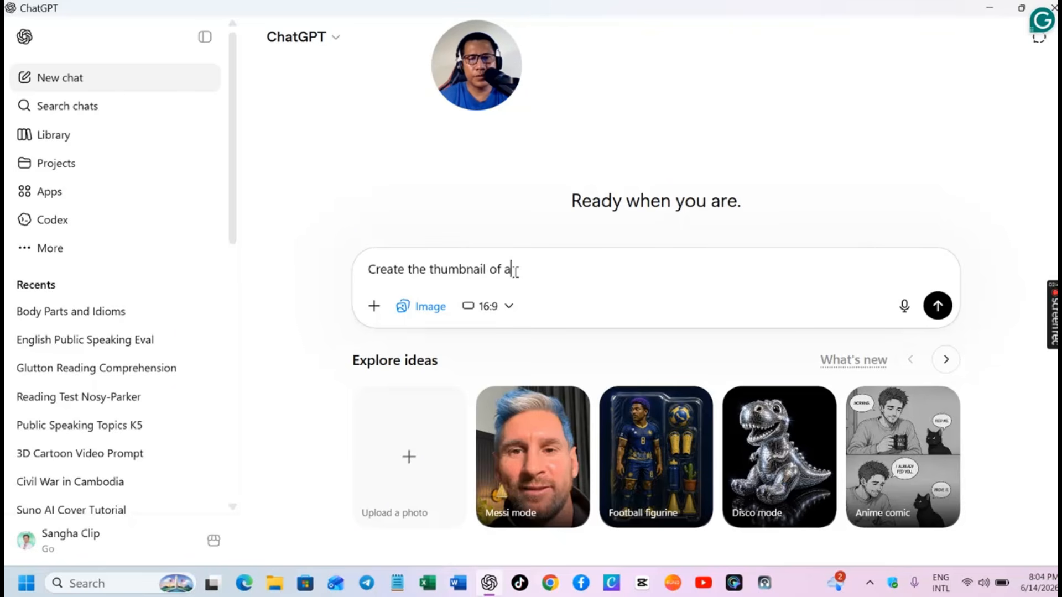
key(BackSpace)
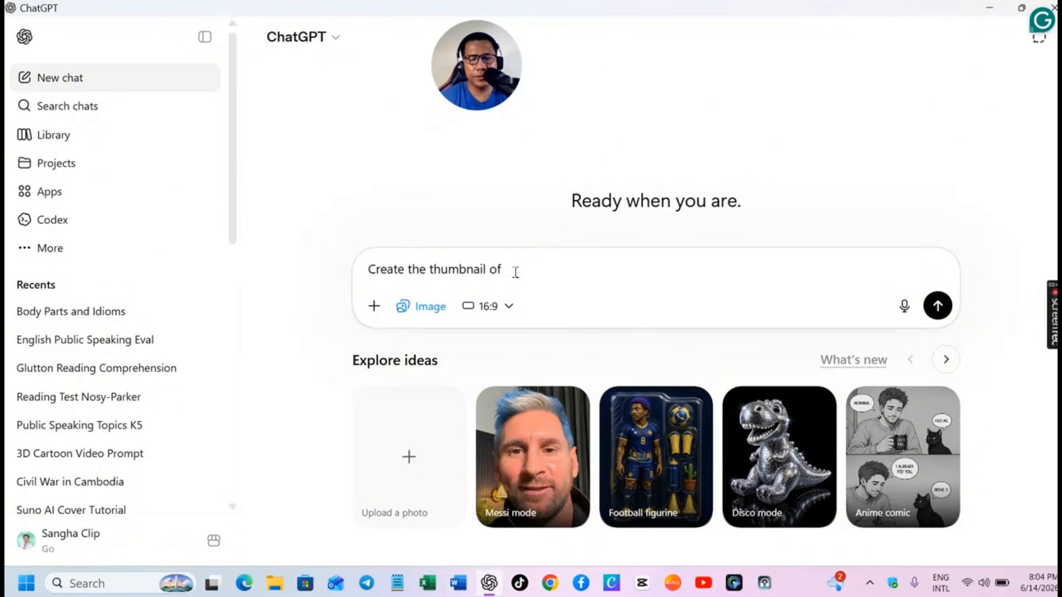
text(Englis)
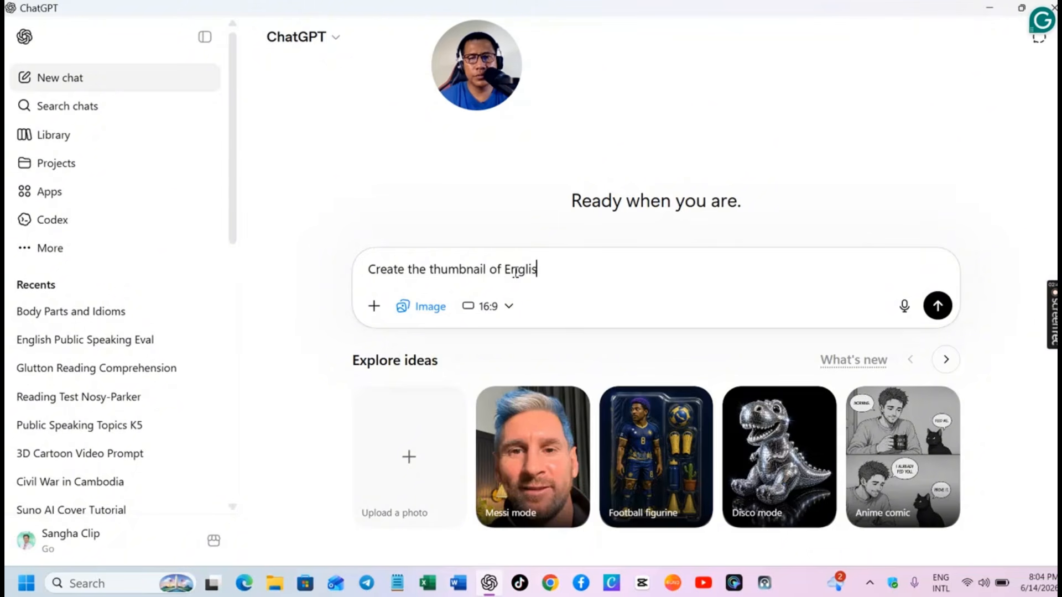
text(h )
text(C)
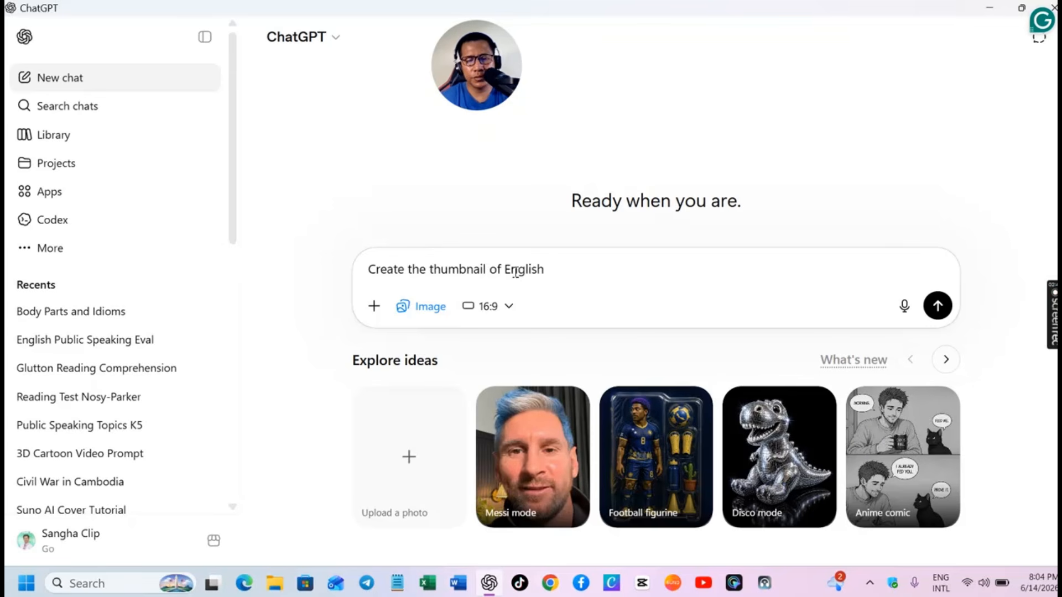
text(Coleectio)
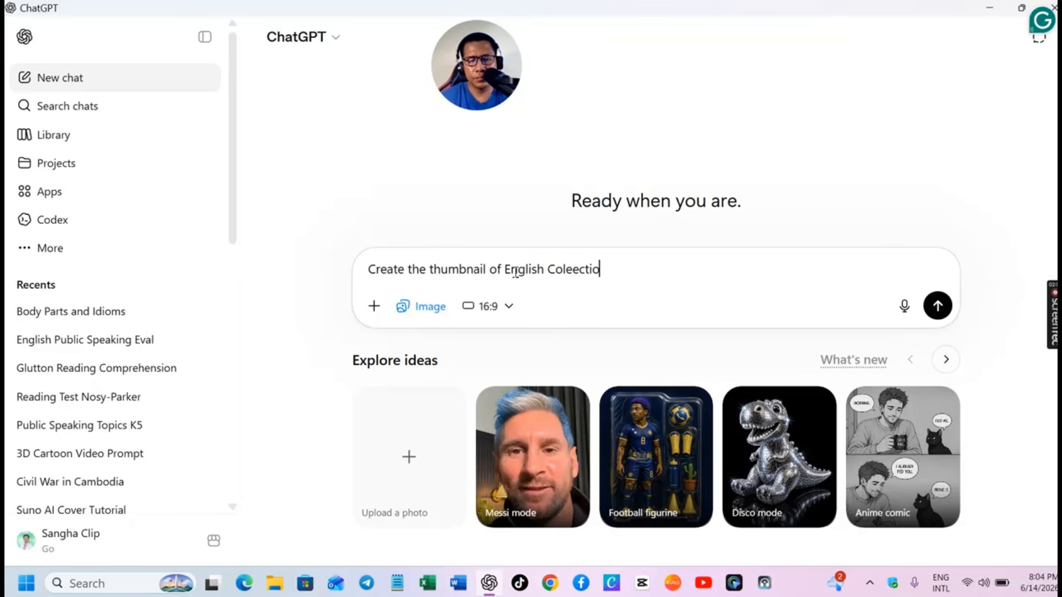
text(n)
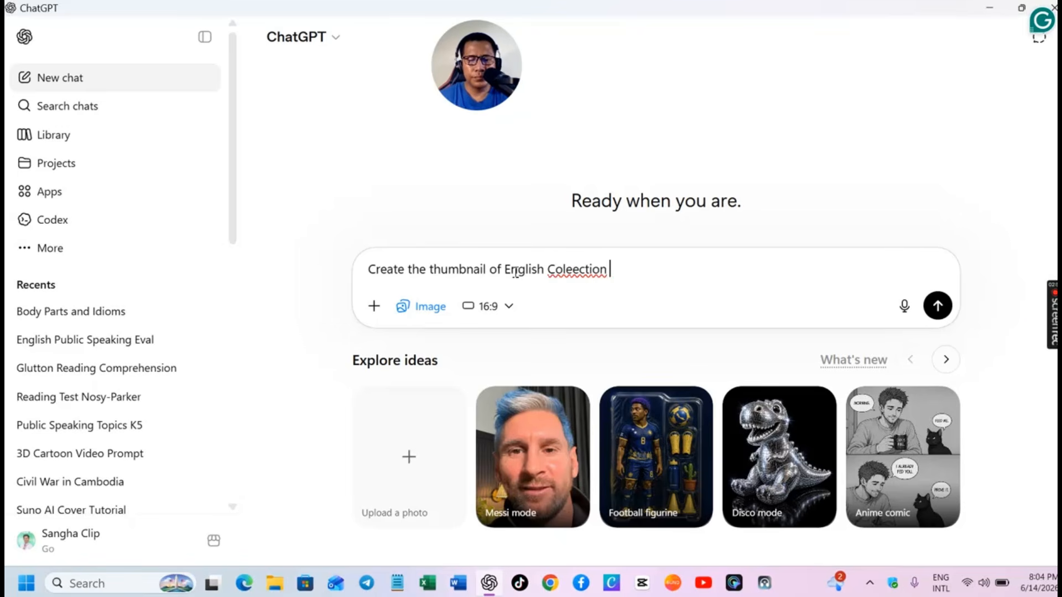
text( s)
text( Song)
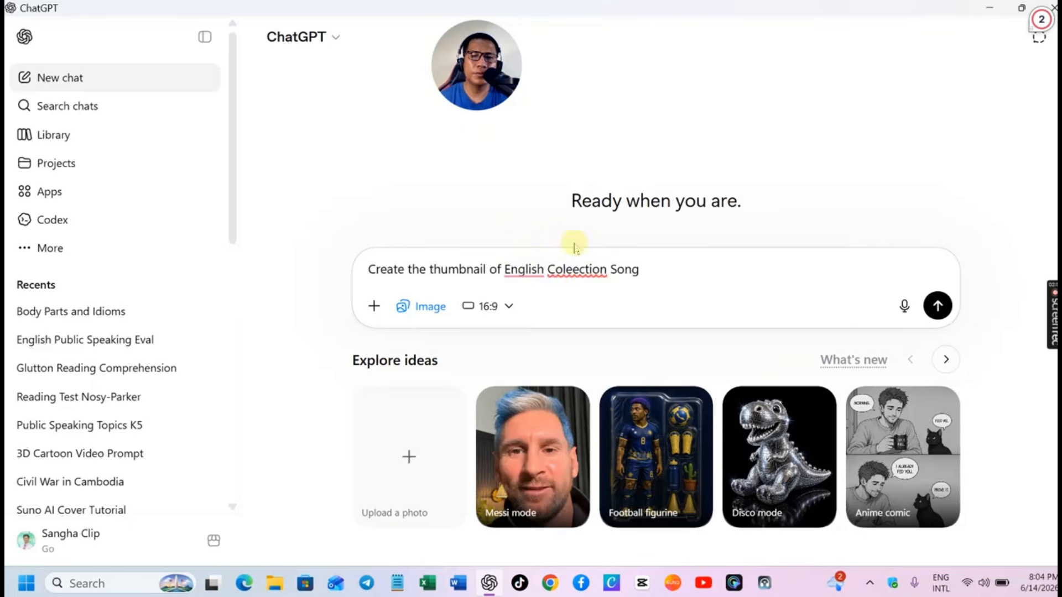
Step: Accept the suggested spelling and article corrections and add a colon so the prompt reads "Create the thumbnail of the English Collection Song:"
click(582, 277)
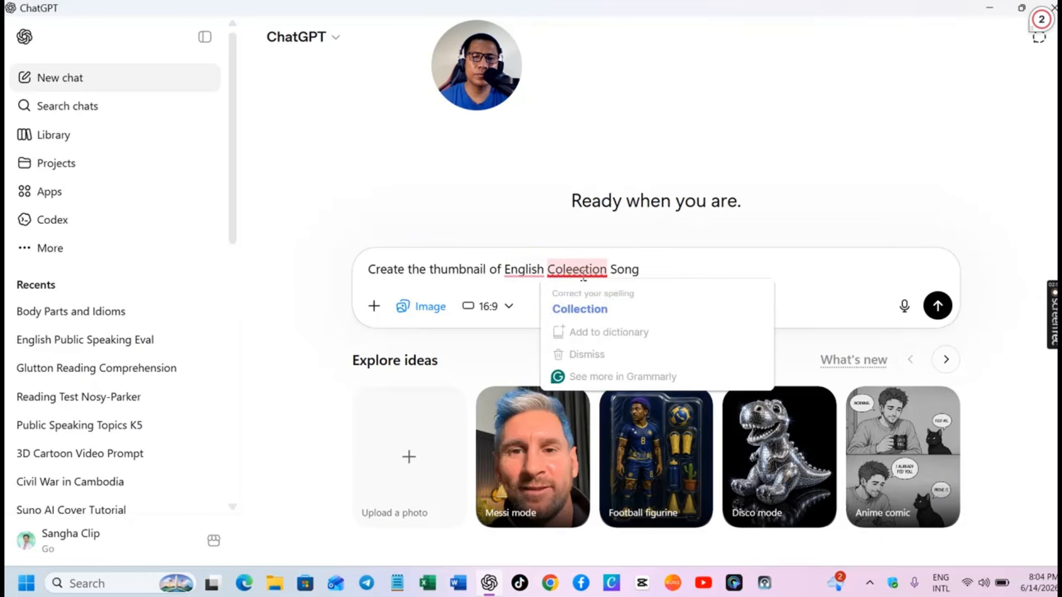
click(591, 302)
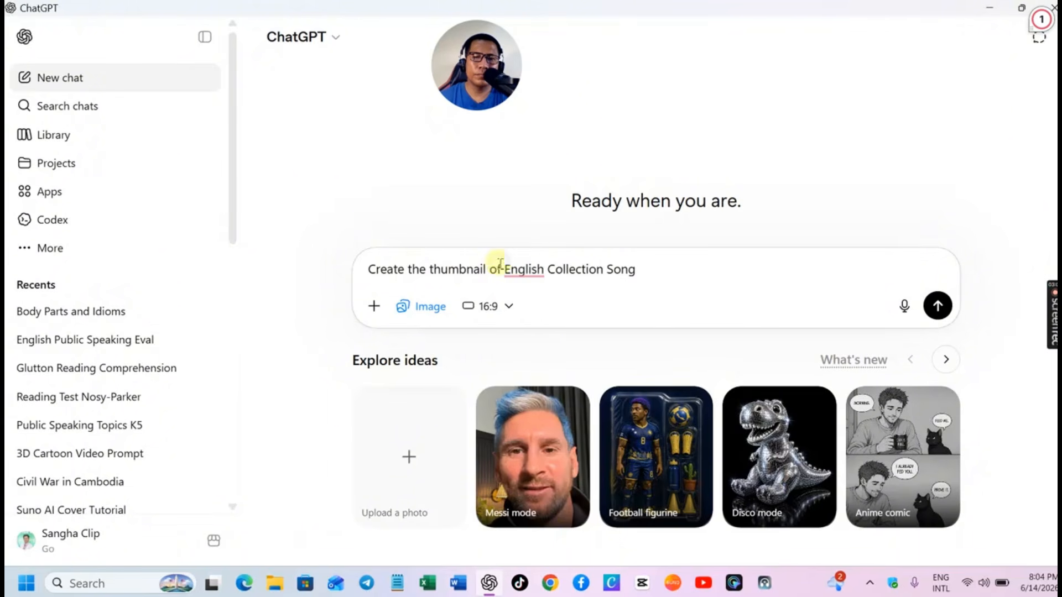
click(527, 274)
click(538, 308)
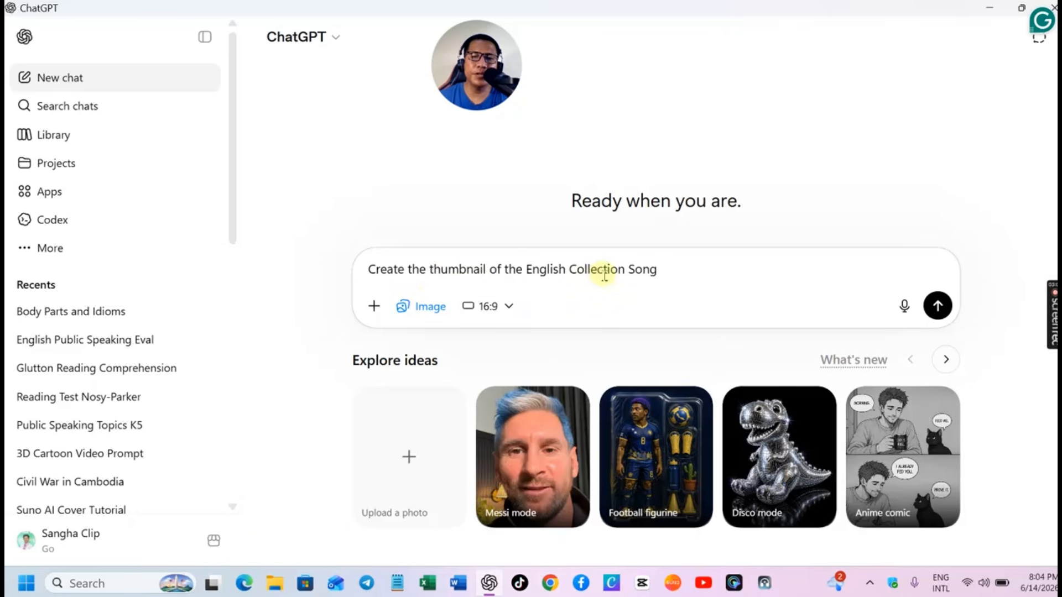
click(680, 285)
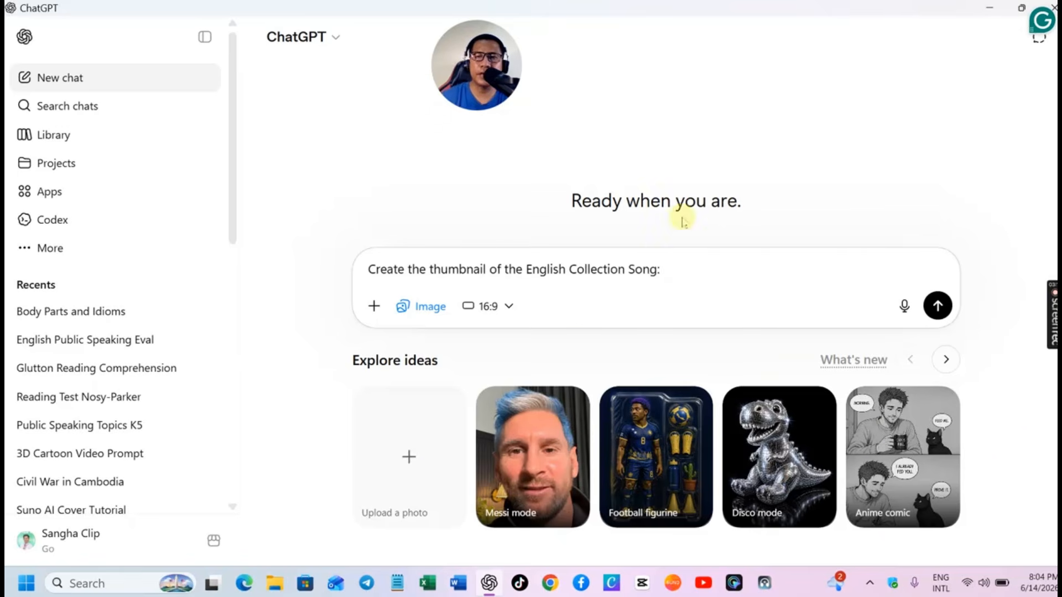
Step: Switch to File Explorer and copy the song title "The Phone of My Heart" from its file name in the Downloads folder
click(990, 7)
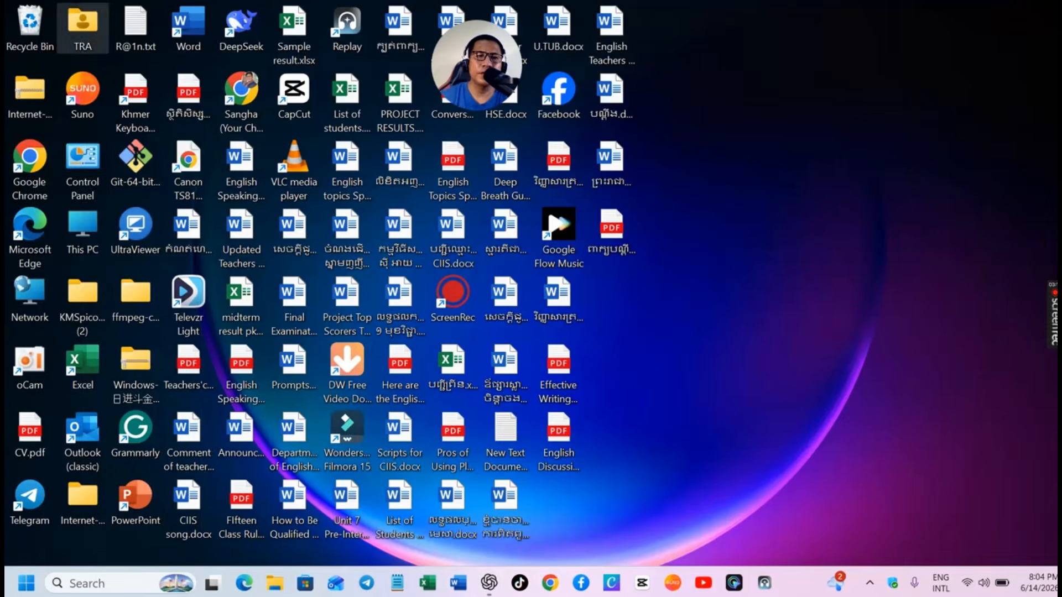
double_click(89, 231)
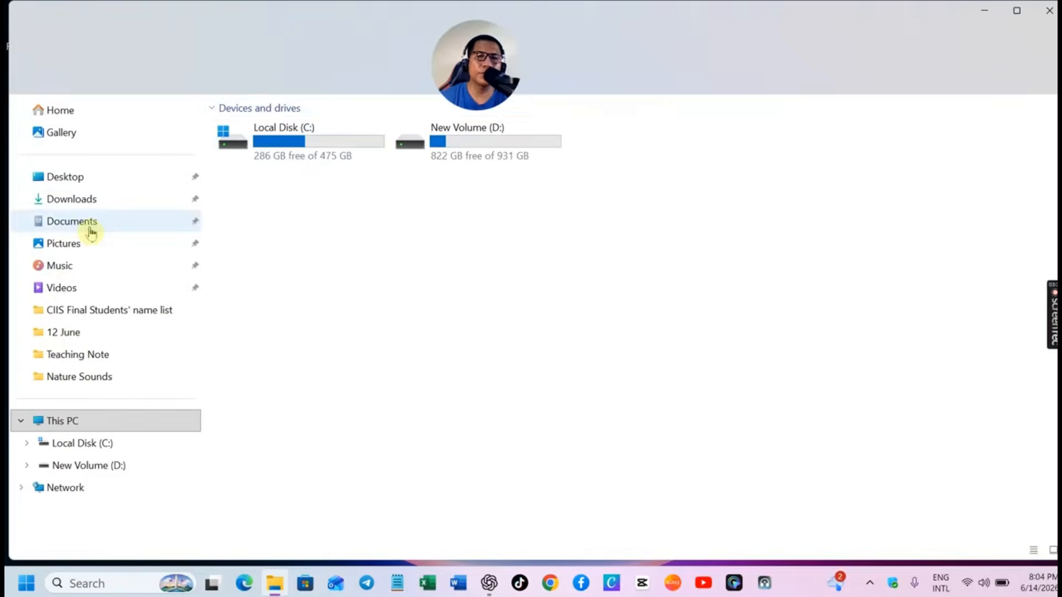
click(111, 199)
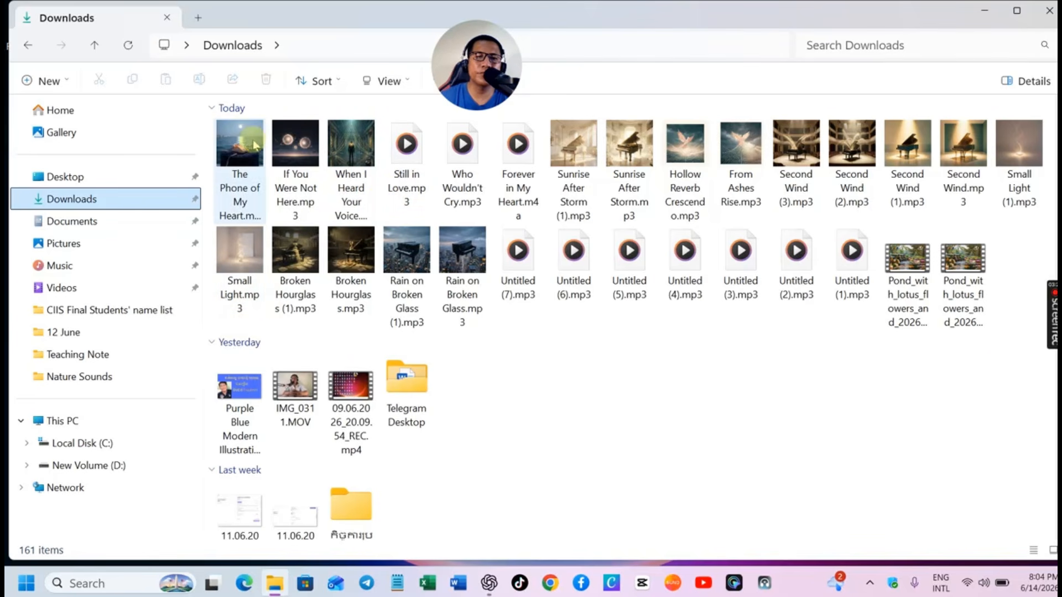
click(246, 149)
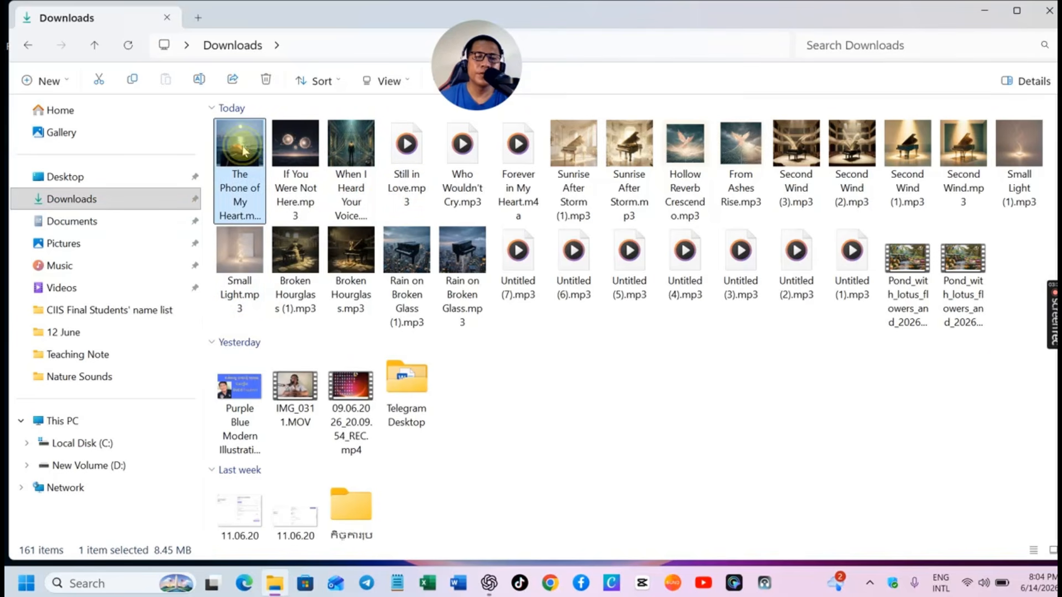
right_click(244, 149)
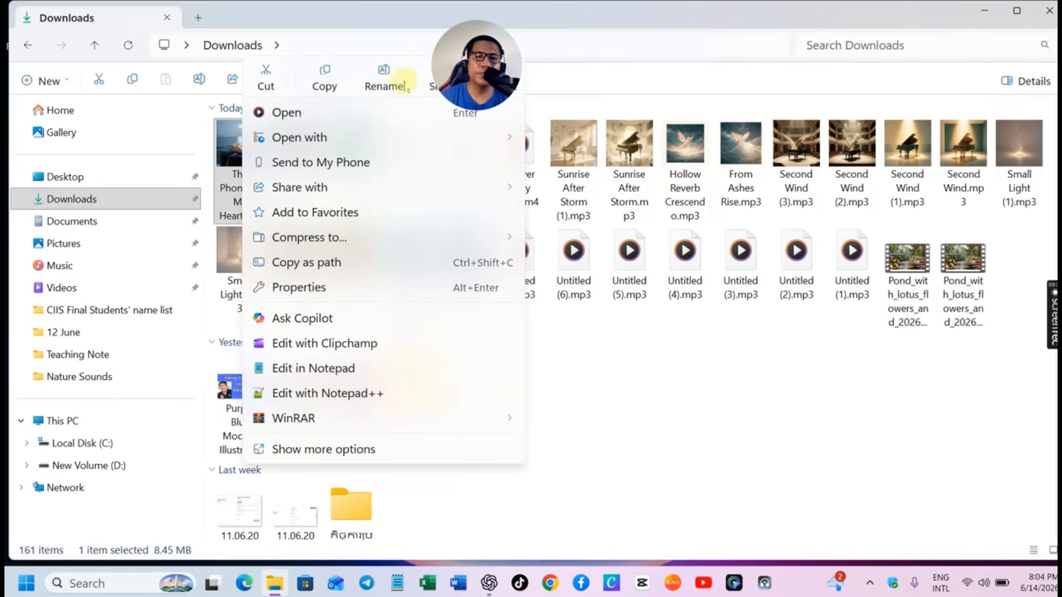
click(384, 78)
key(ctrl+c)
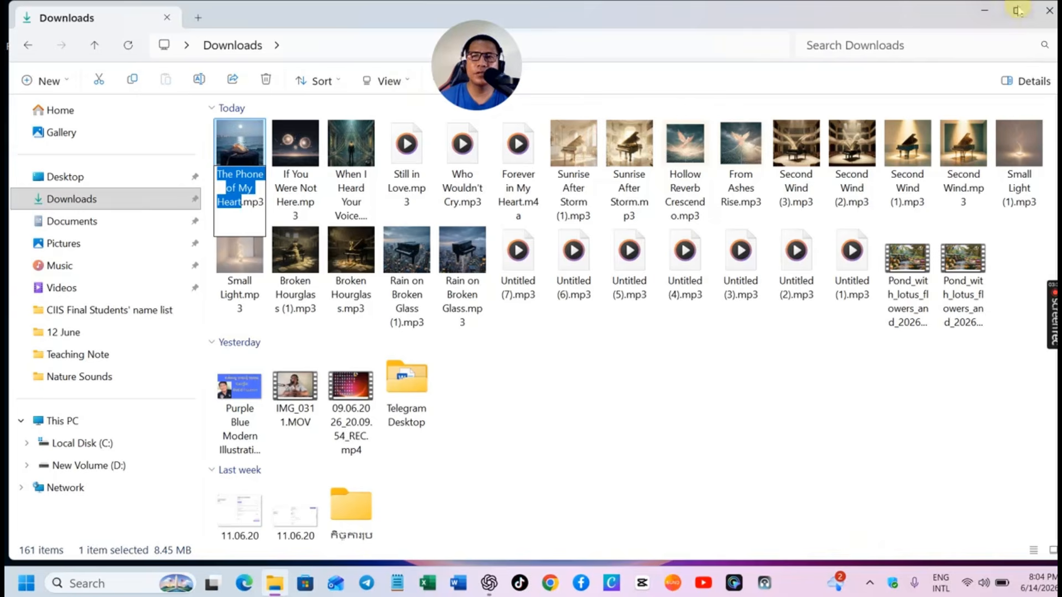
click(984, 11)
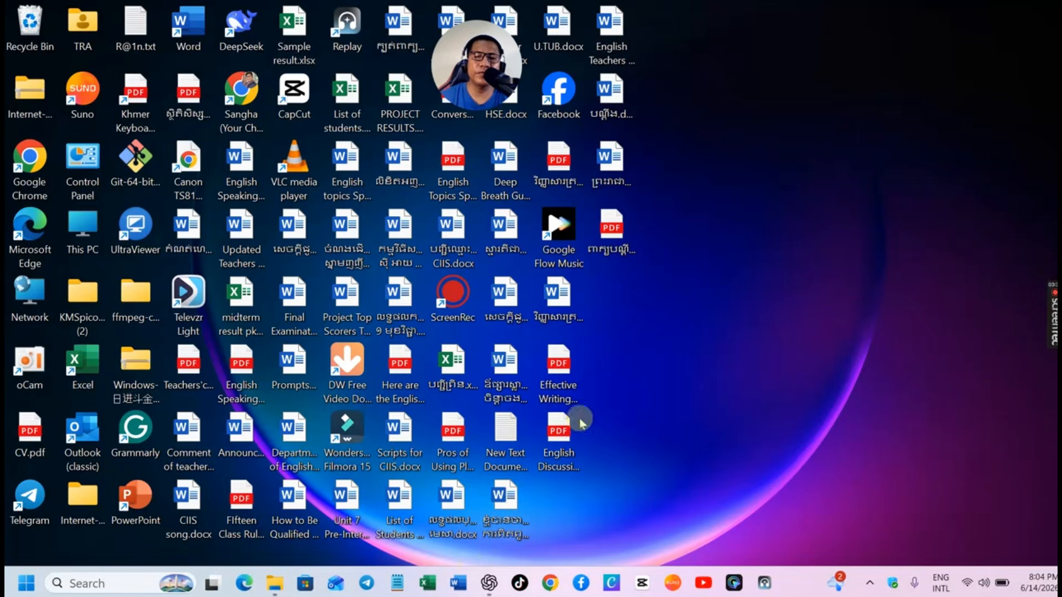
Step: Switch to ChatGPT and append "1. The Phone of My Heart 2." to the prompt, using the copied title
click(520, 583)
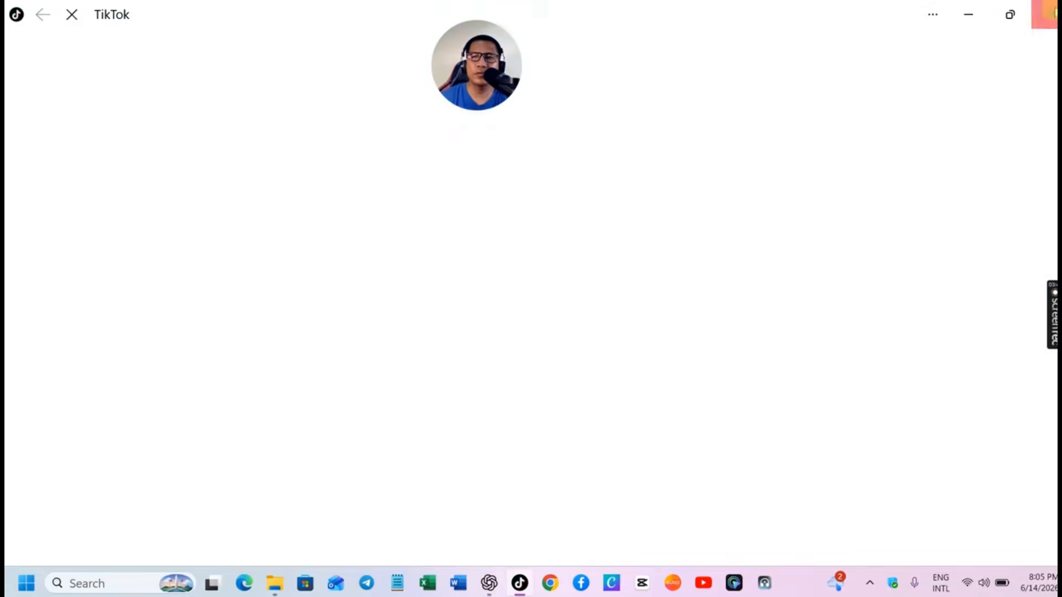
click(523, 585)
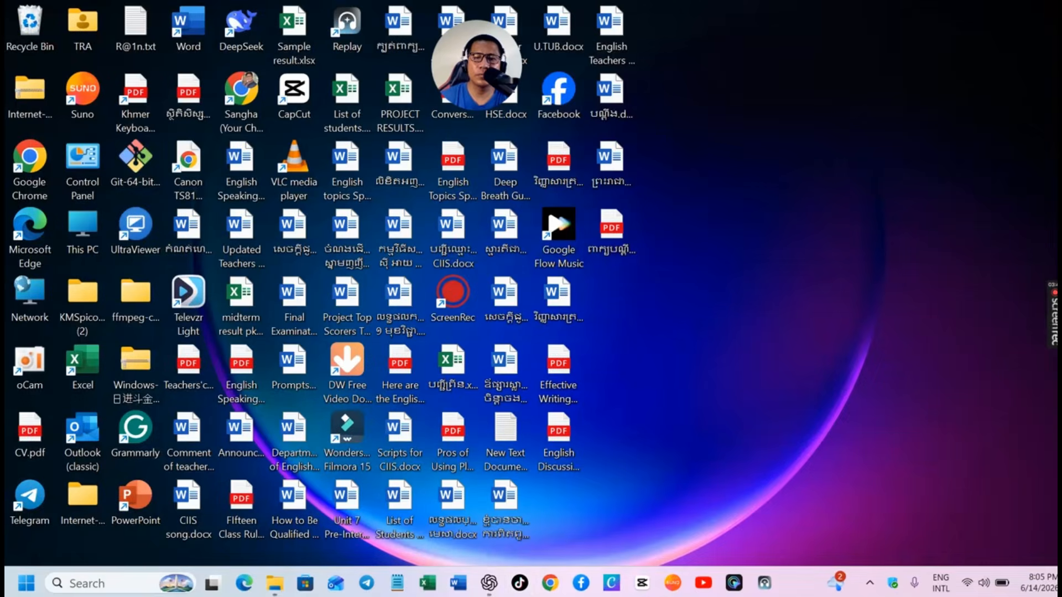
click(489, 583)
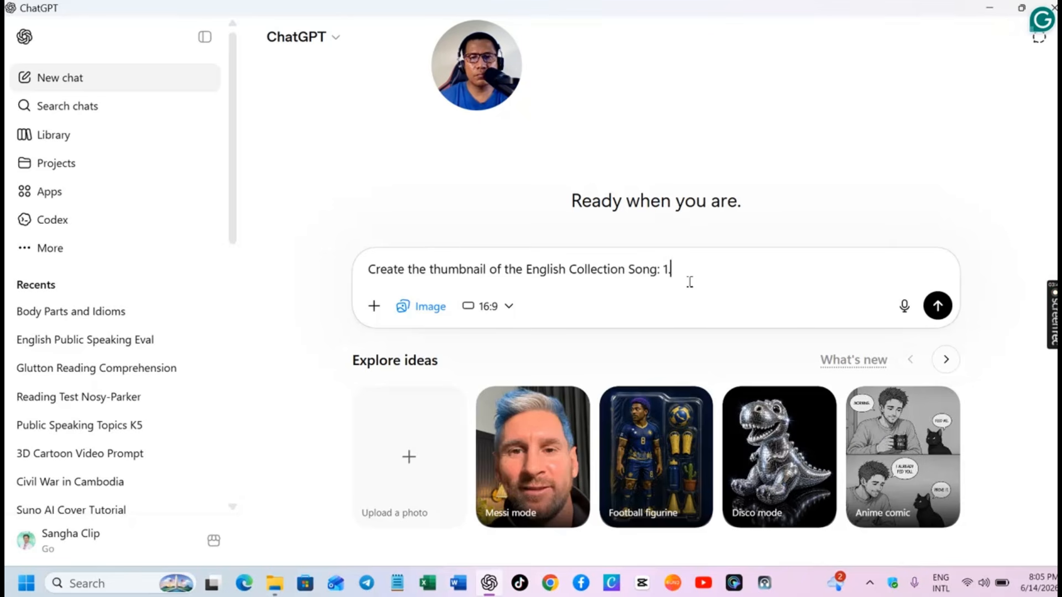
key(ctrl+v)
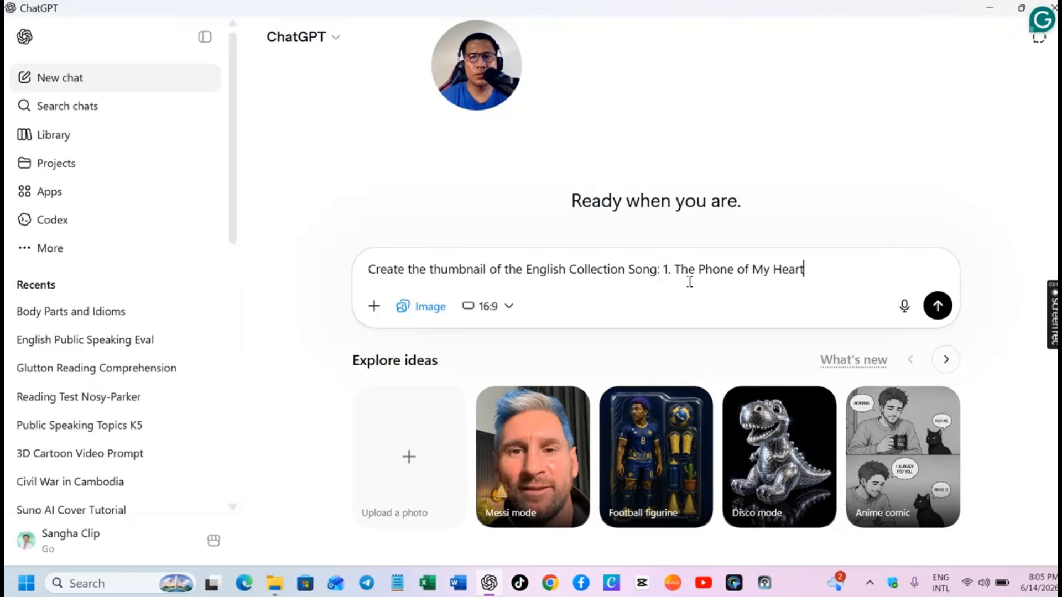
text(2)
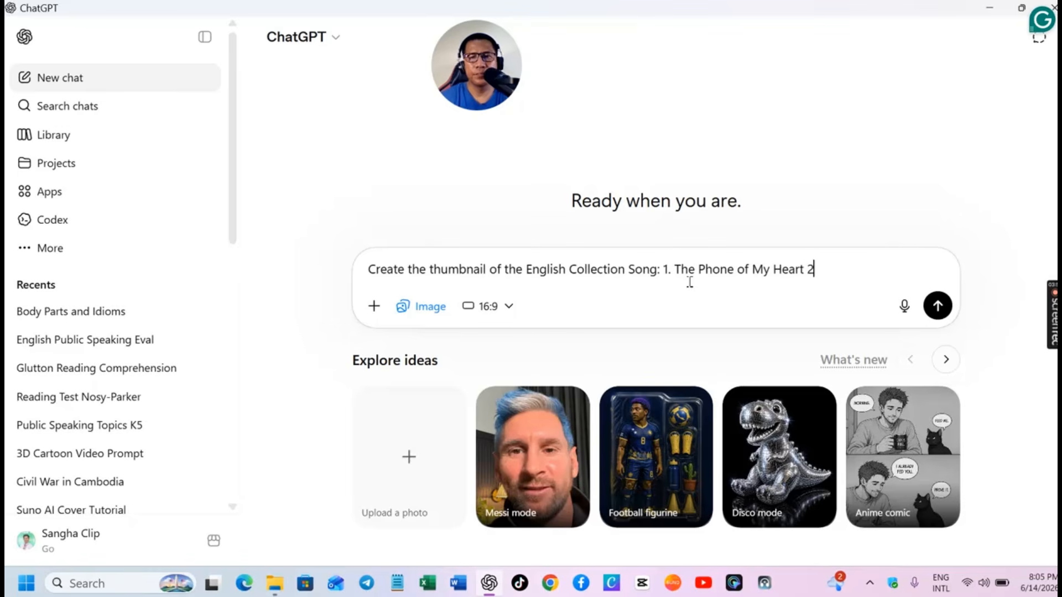
text(.)
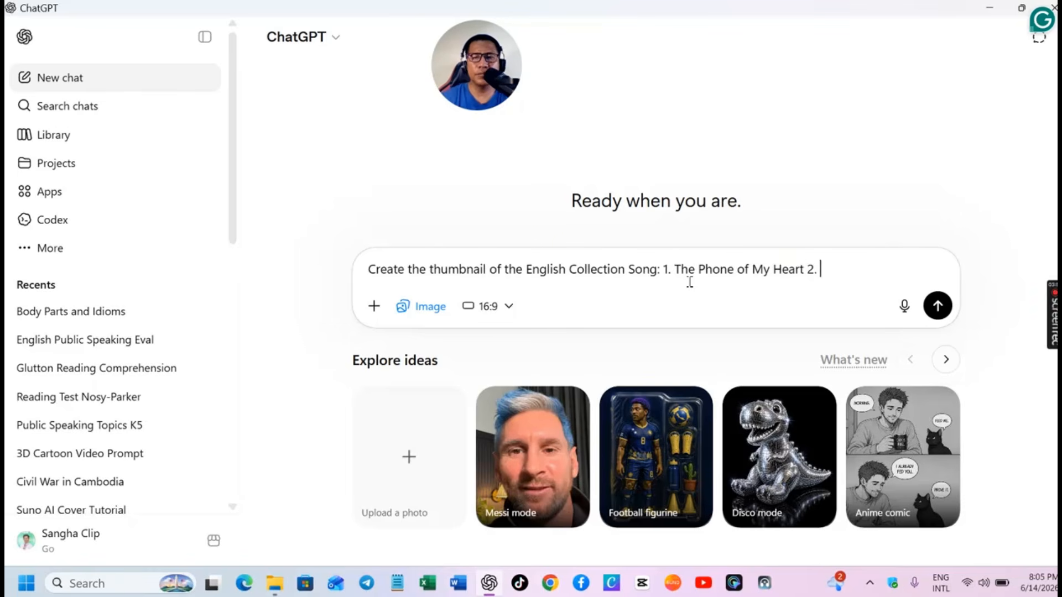
Step: Return to the Downloads folder in File Explorer and copy the title "Forever in My Heart" from its file name, leaving the file unrenamed
click(996, 7)
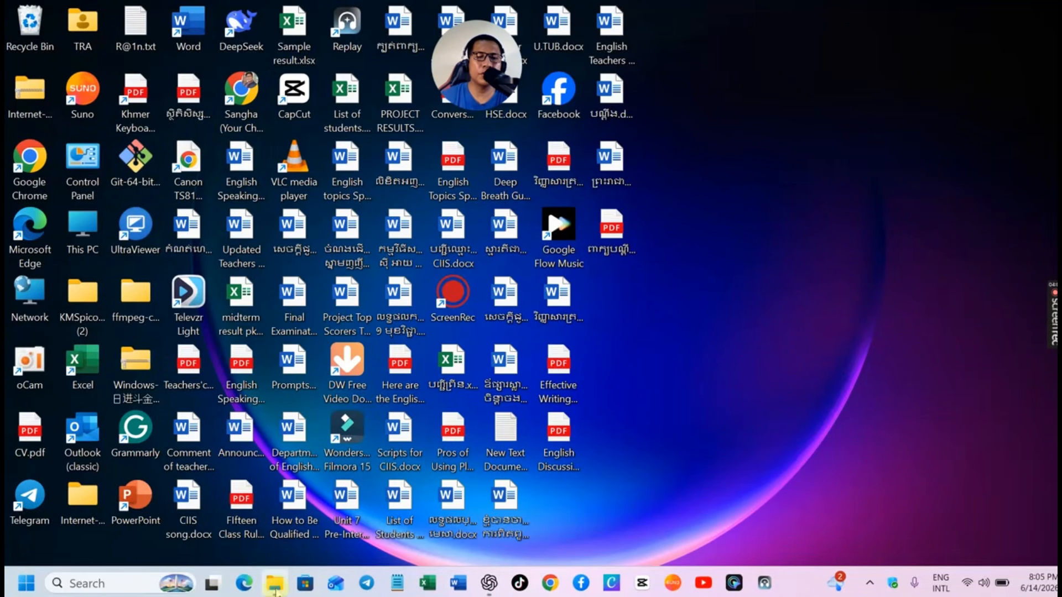
mouse_move(275, 584)
click(274, 514)
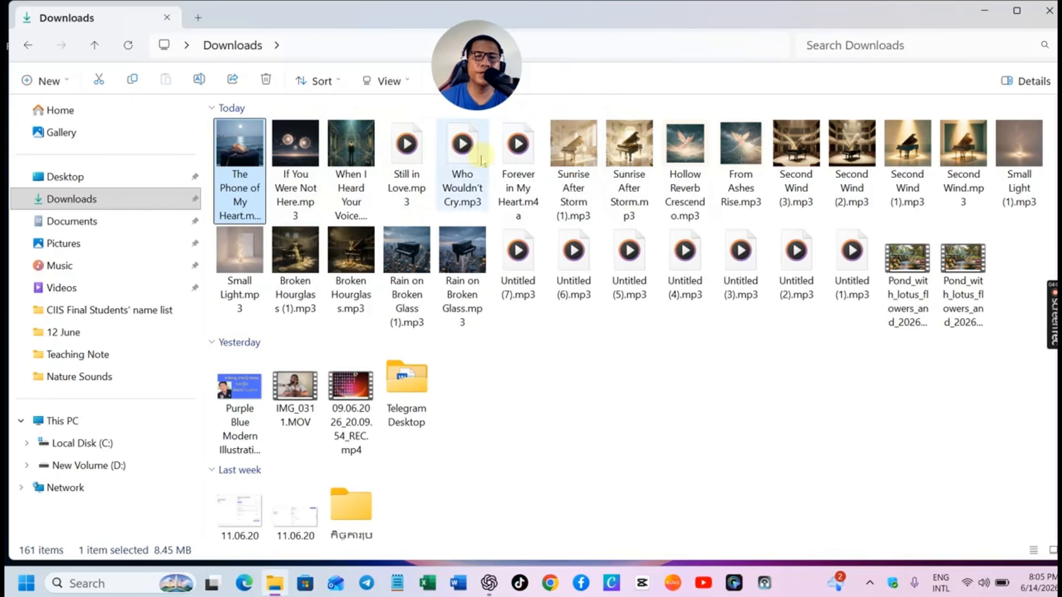
click(520, 150)
right_click(520, 151)
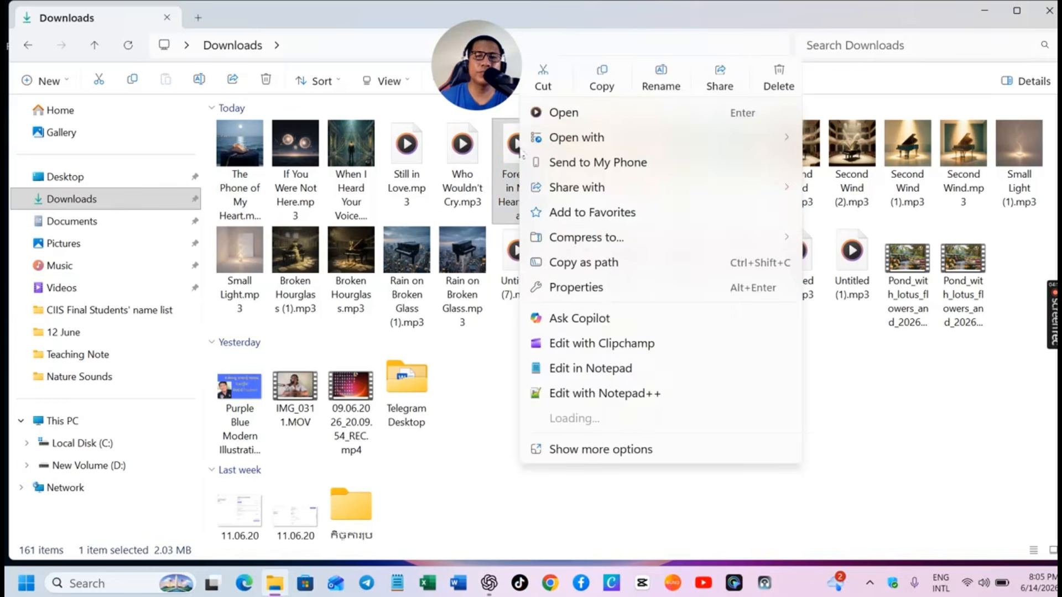
click(658, 82)
key(ctrl+c)
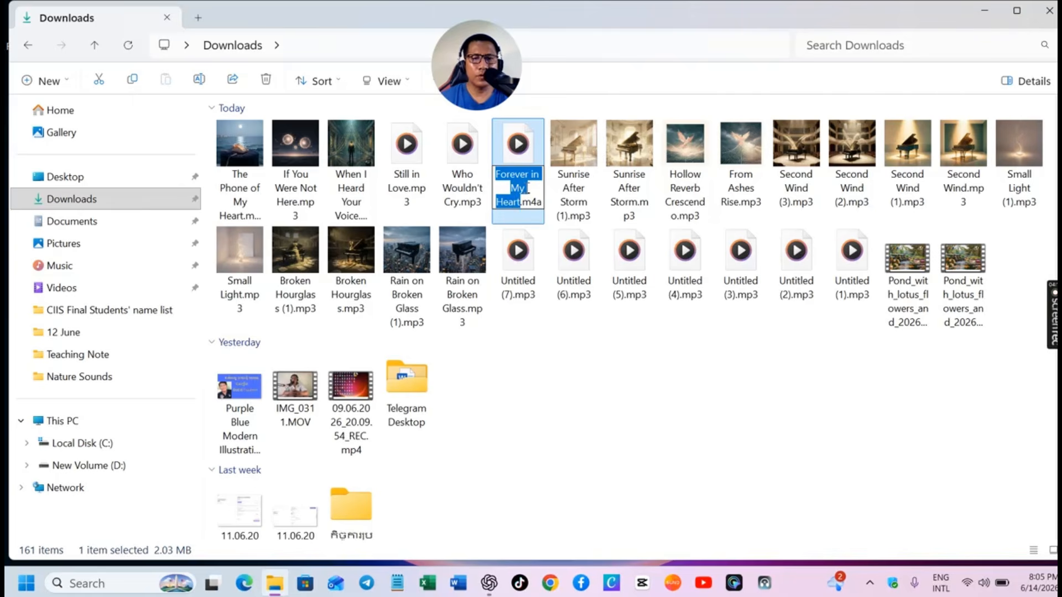
click(533, 372)
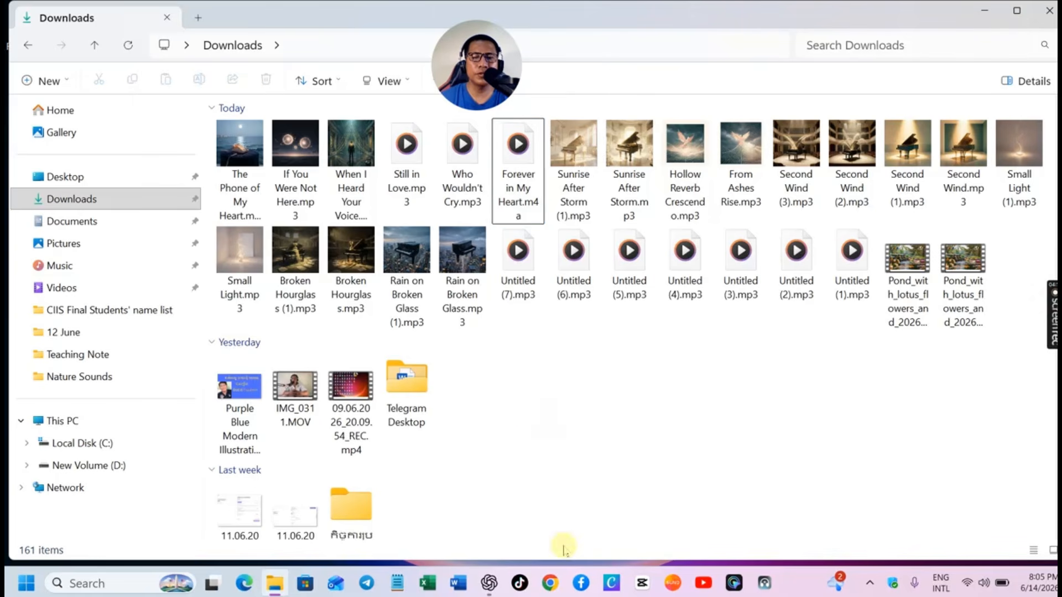
Step: Switch to ChatGPT and paste "Forever in My Heart" as song 2 in the prompt, followed by the number "3."
click(489, 583)
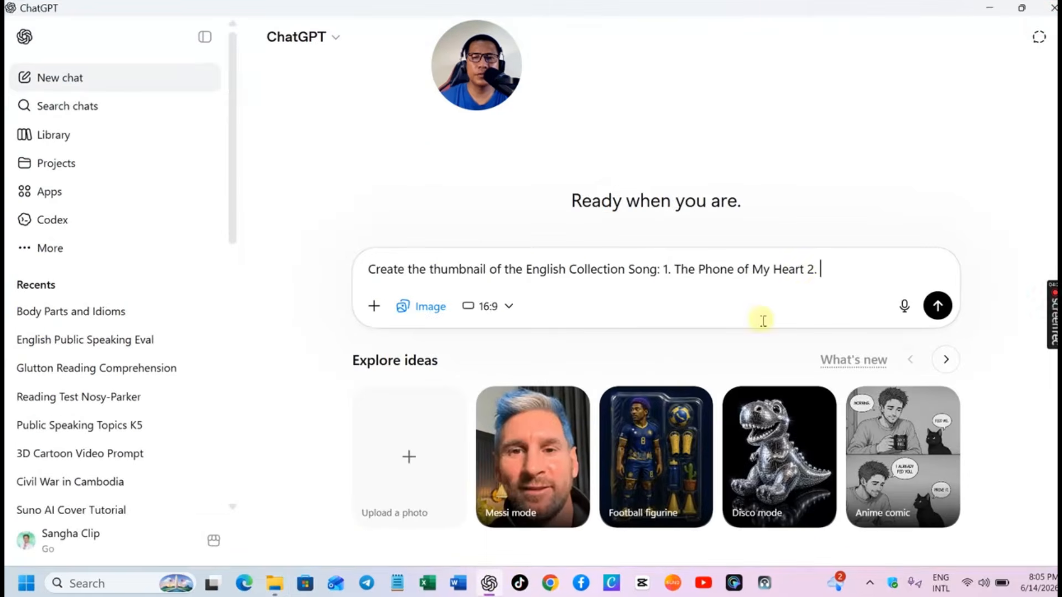
key(ctrl+v)
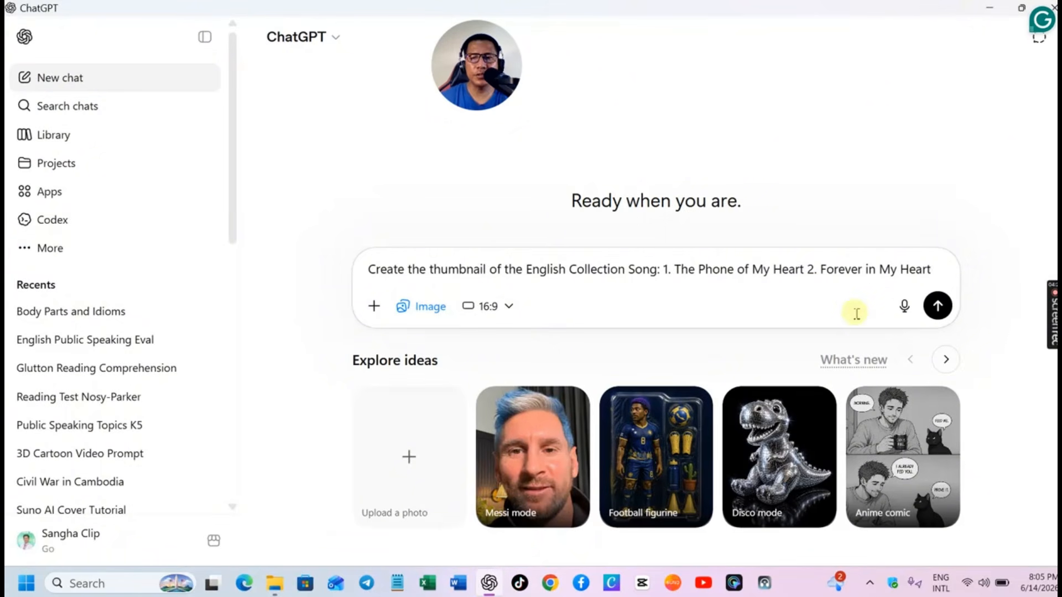
text(3)
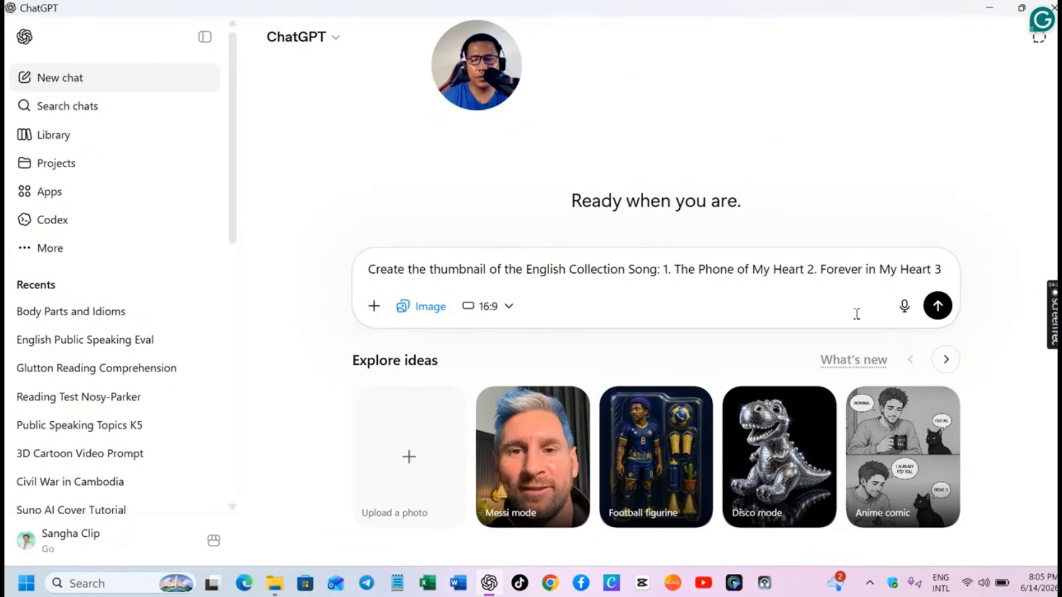
text(.)
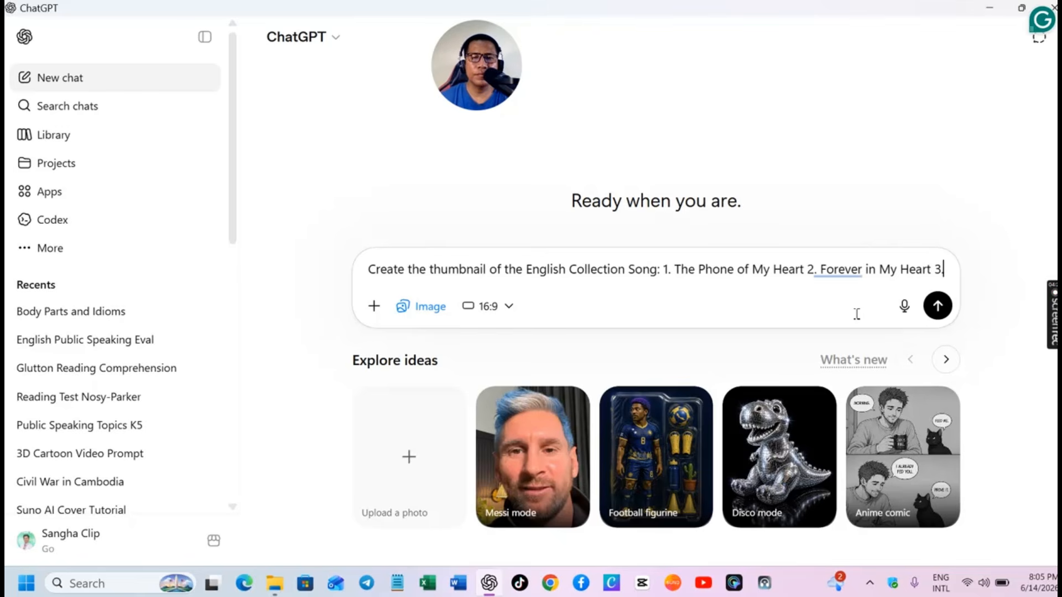
Step: Go back to the Downloads folder in File Explorer and copy the title "If You Were Not Here" from its file name
click(993, 7)
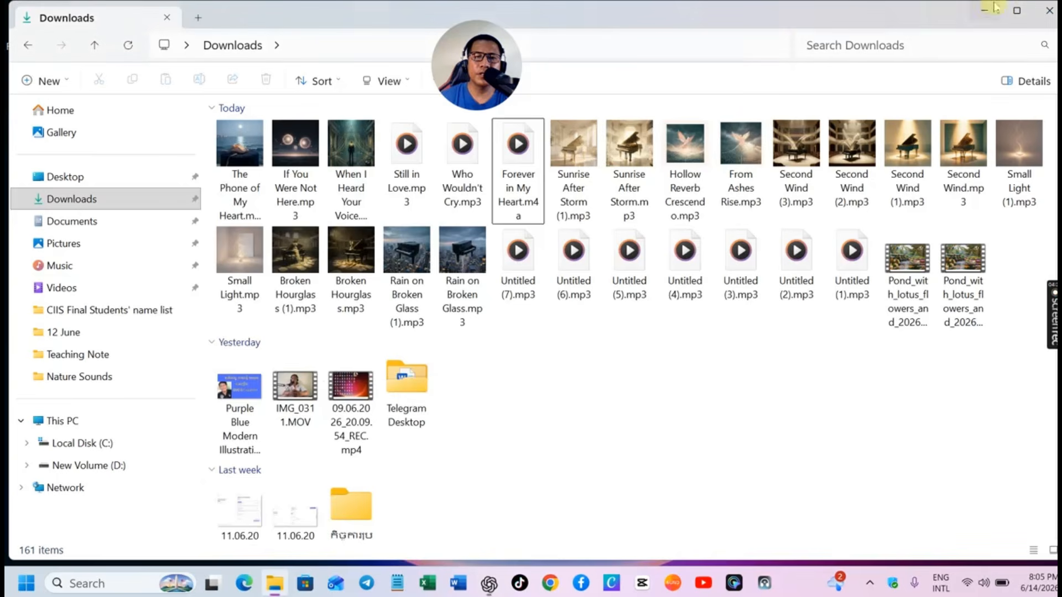
click(302, 149)
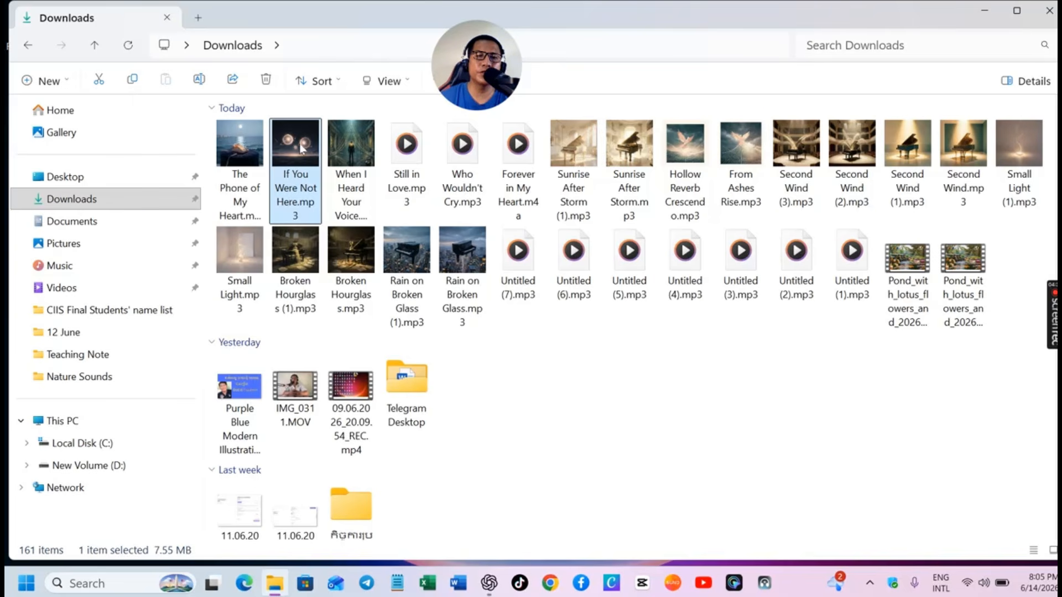
right_click(302, 148)
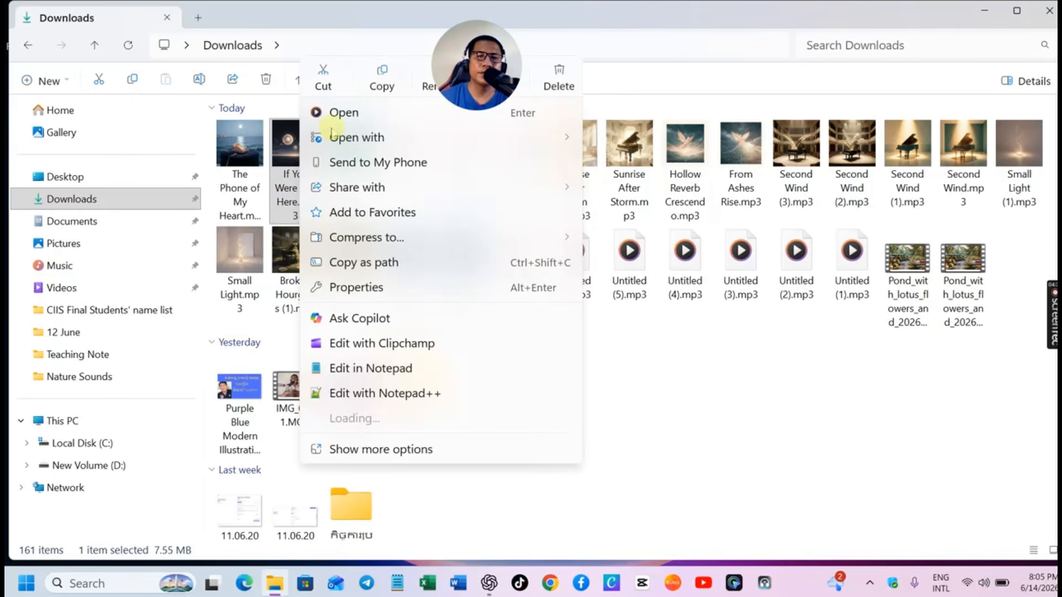
click(430, 88)
key(ctrl+c)
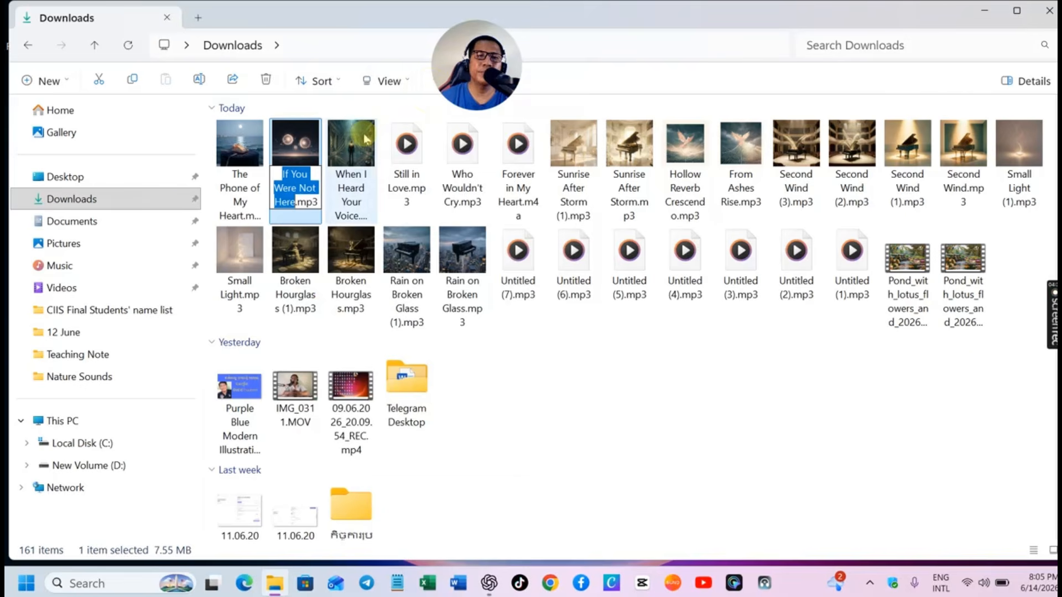
click(987, 11)
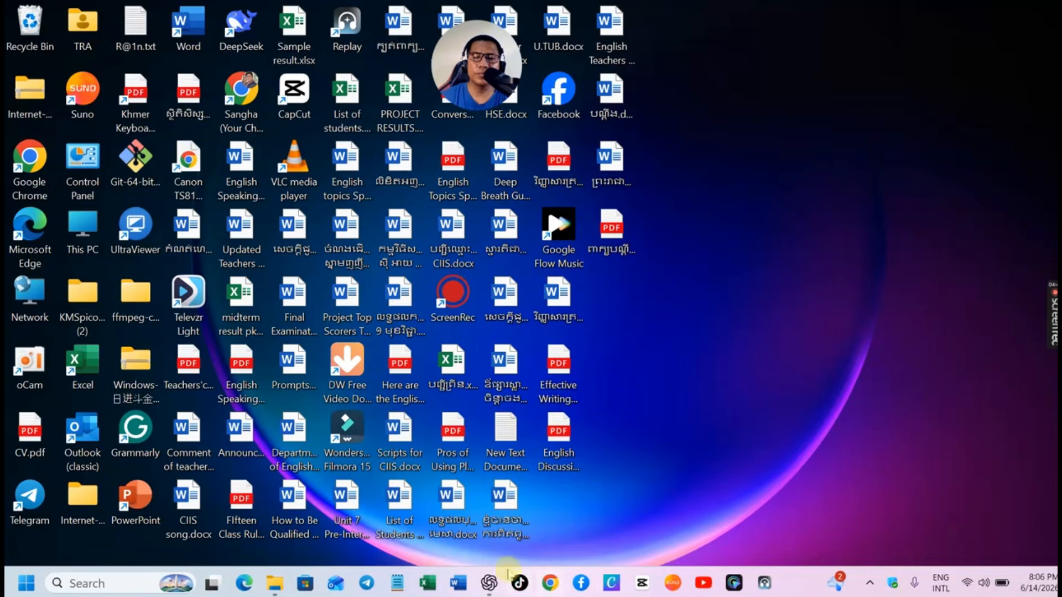
Step: Switch to ChatGPT and paste "If You Were Not Here" as song 3 in the prompt, followed by the number "4."
click(489, 583)
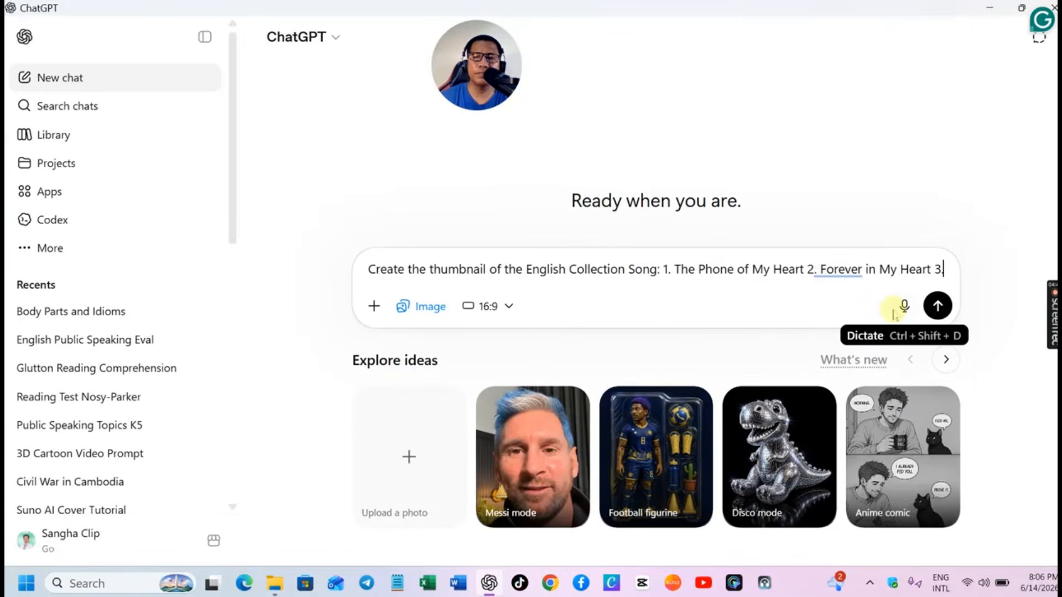
key(ctrl+v)
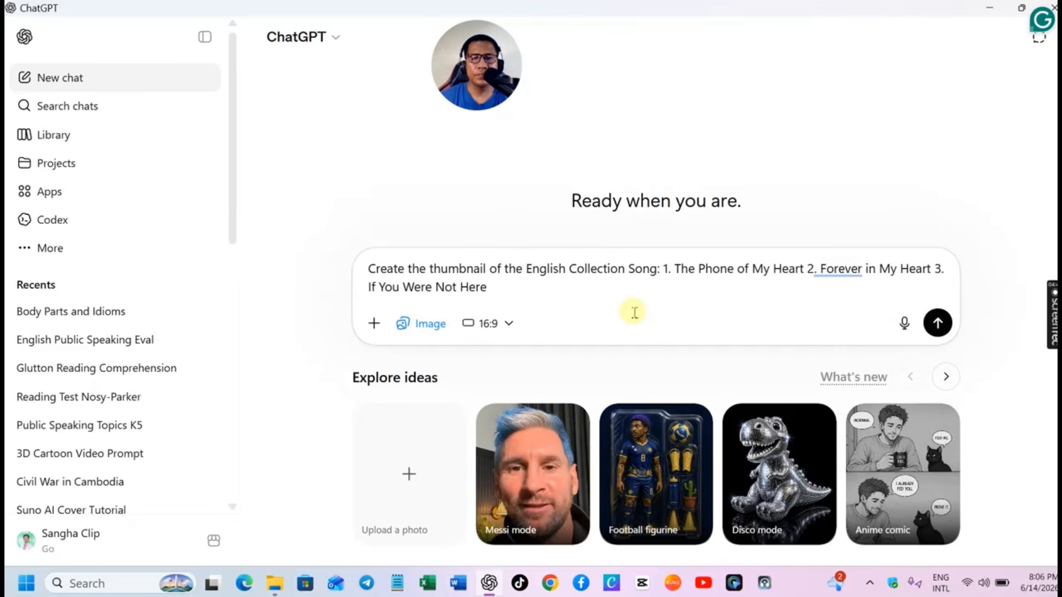
text(4.)
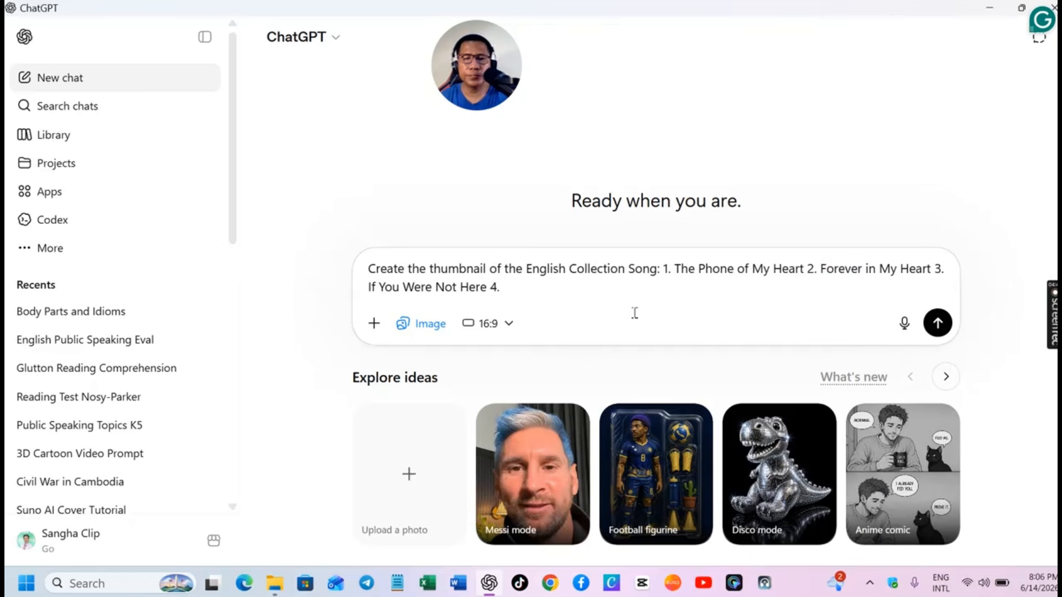
Step: Copy the title "Who Wouldn't Cry" from its file name in File Explorer's Downloads folder and paste it as song 4 in the ChatGPT prompt
click(280, 587)
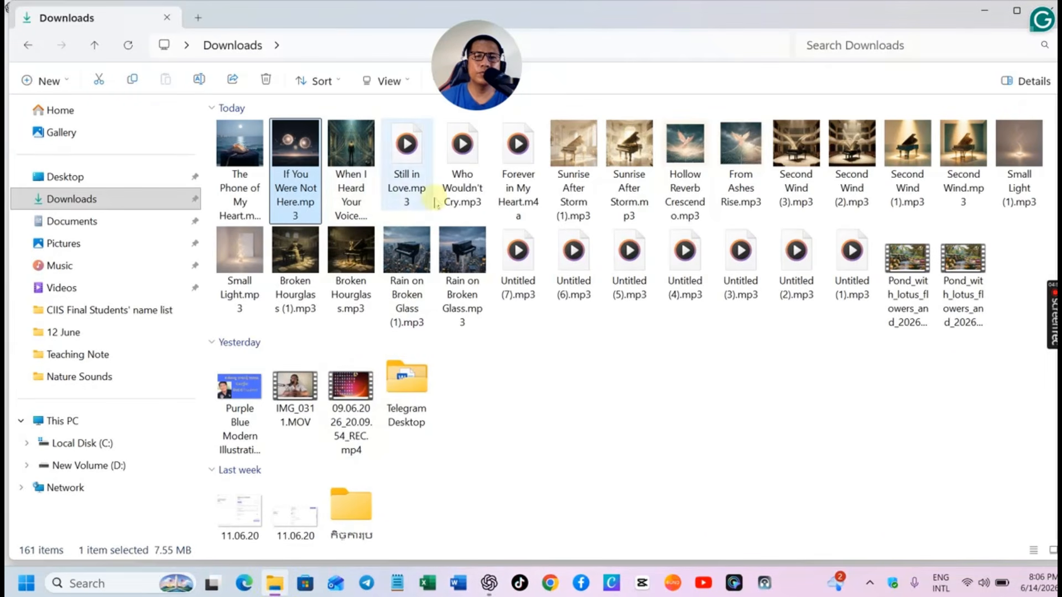
right_click(474, 155)
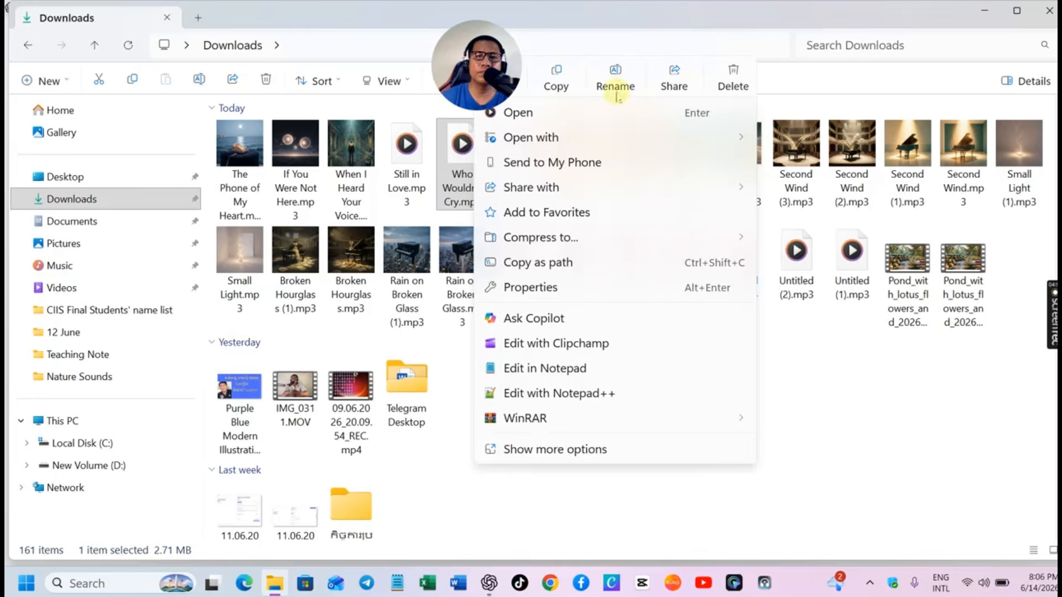
click(615, 89)
key(ctrl+c)
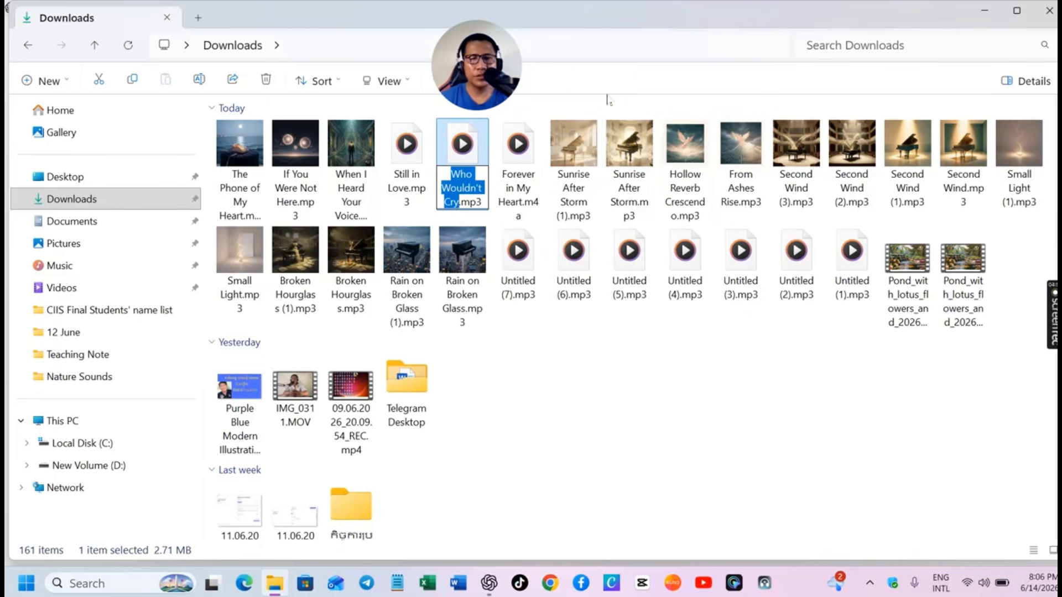
click(997, 10)
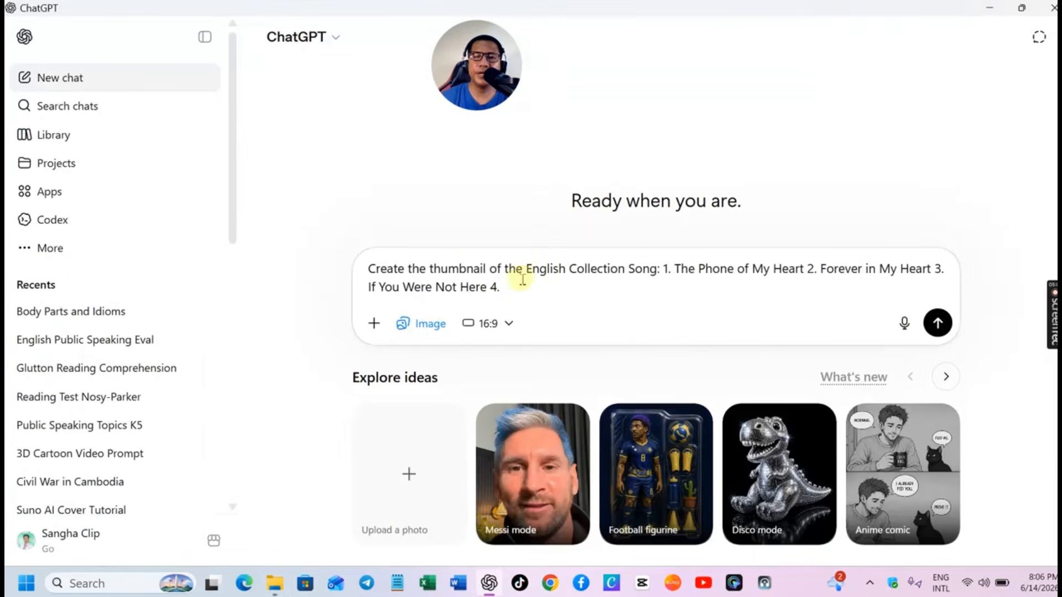
key(ctrl+v)
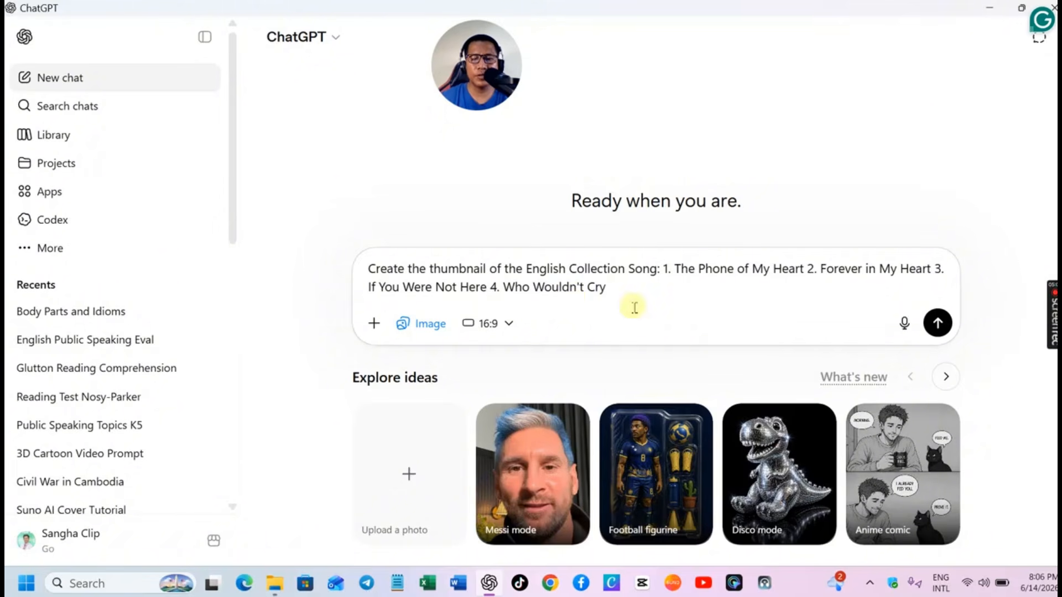
Step: Add the number "5." to the prompt and copy the title "When I Heard Your Voice" from its file name in File Explorer's Downloads folder
text(5)
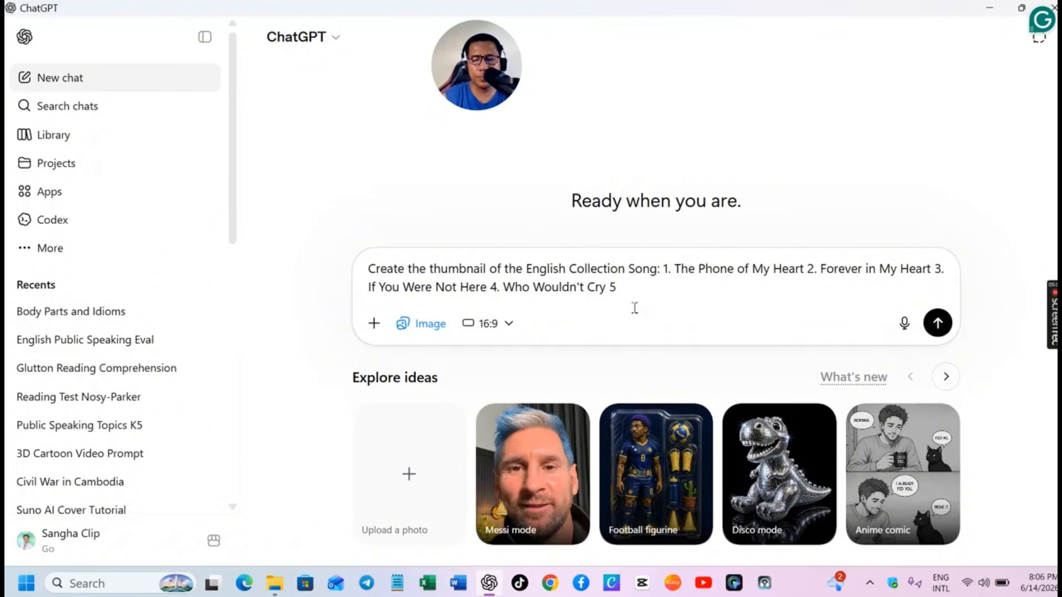
text(.)
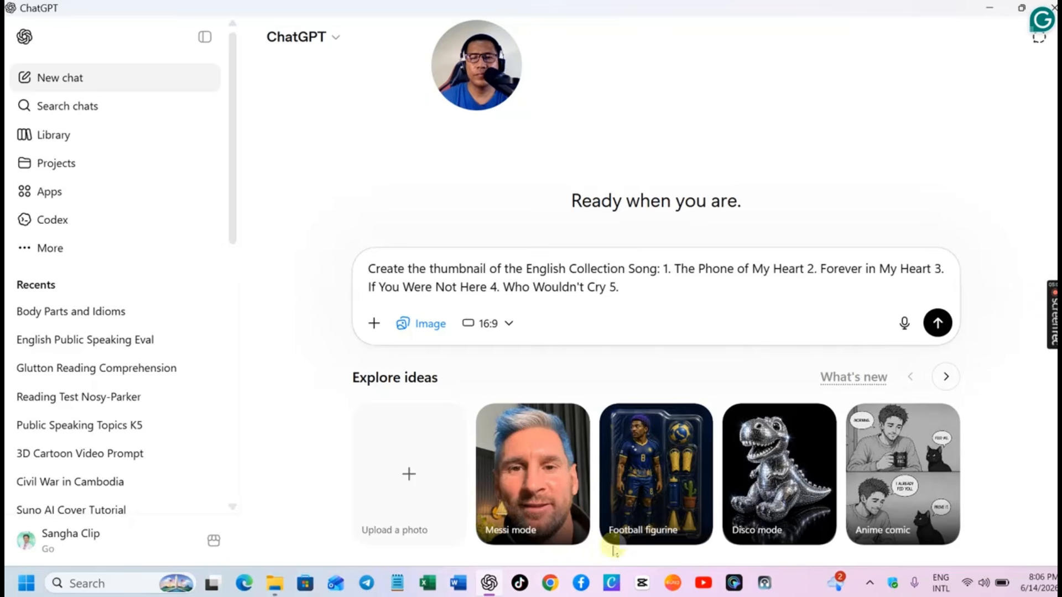
mouse_move(495, 591)
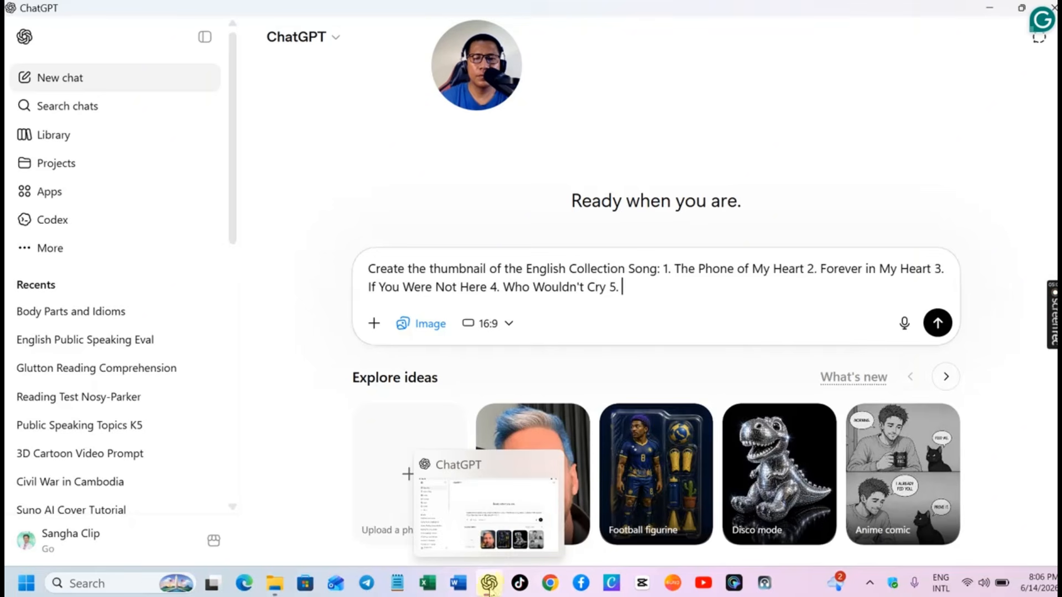
click(275, 584)
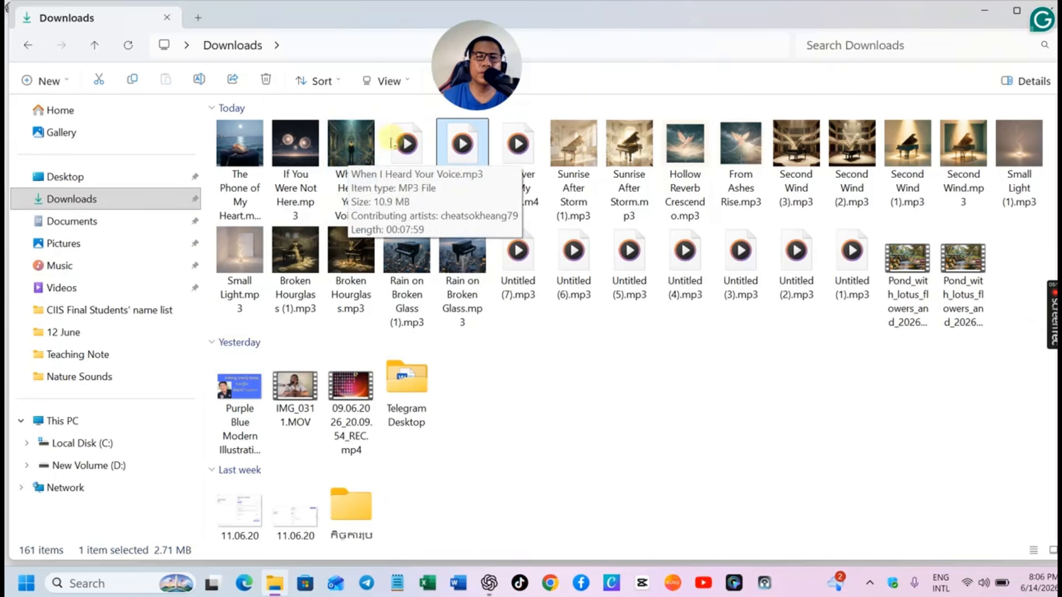
click(348, 161)
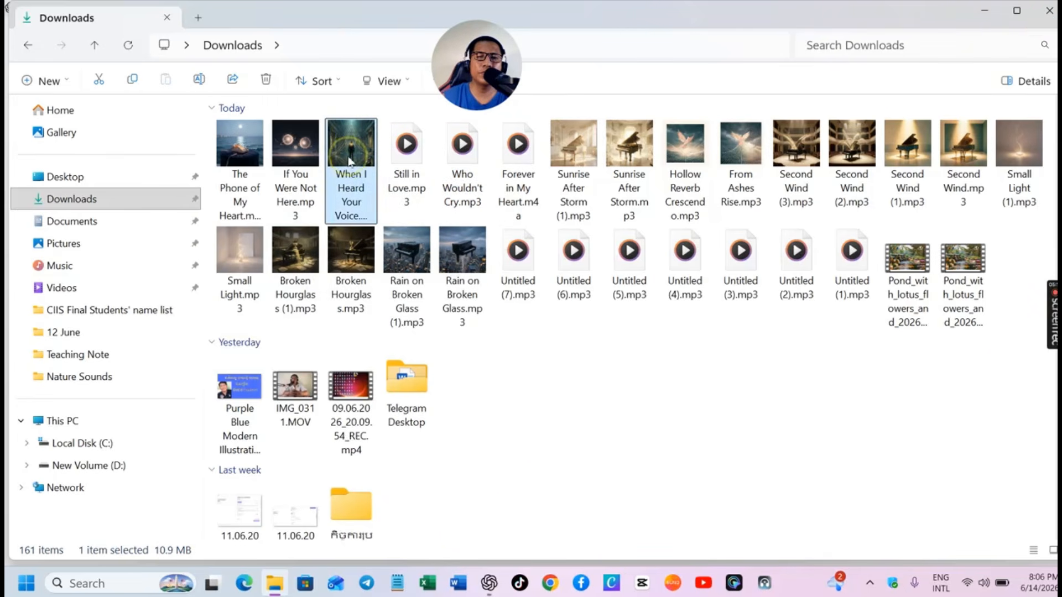
right_click(350, 163)
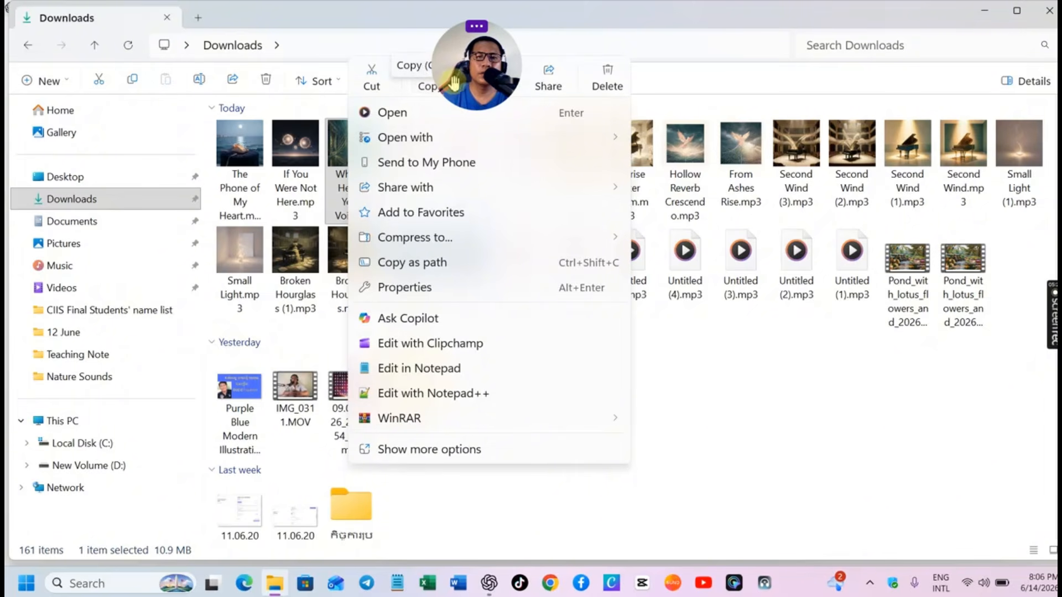
drag(459, 80, 562, 25)
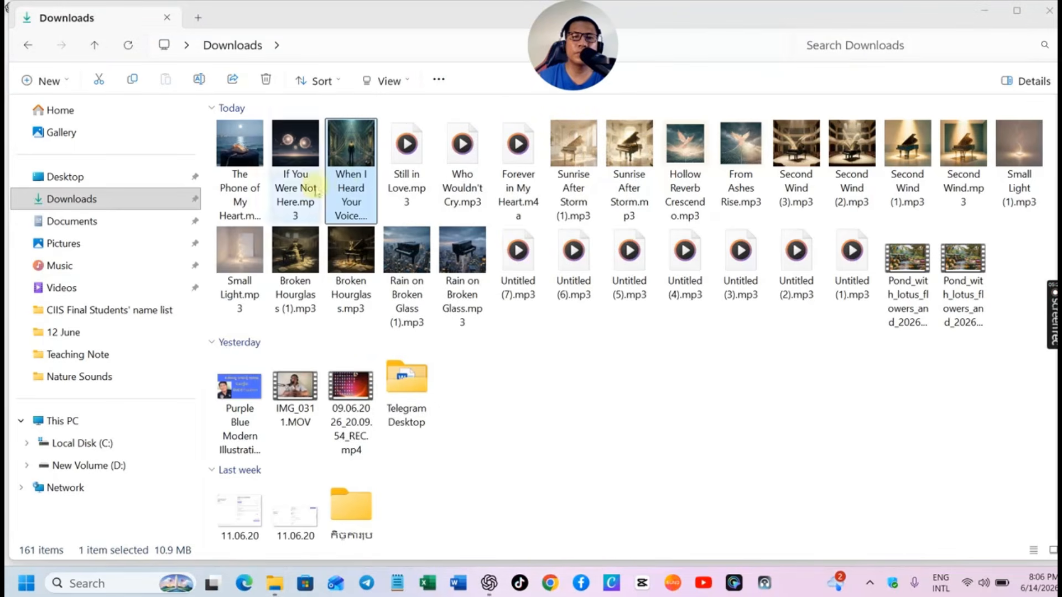
click(352, 178)
right_click(352, 179)
click(489, 84)
key(ctrl+c)
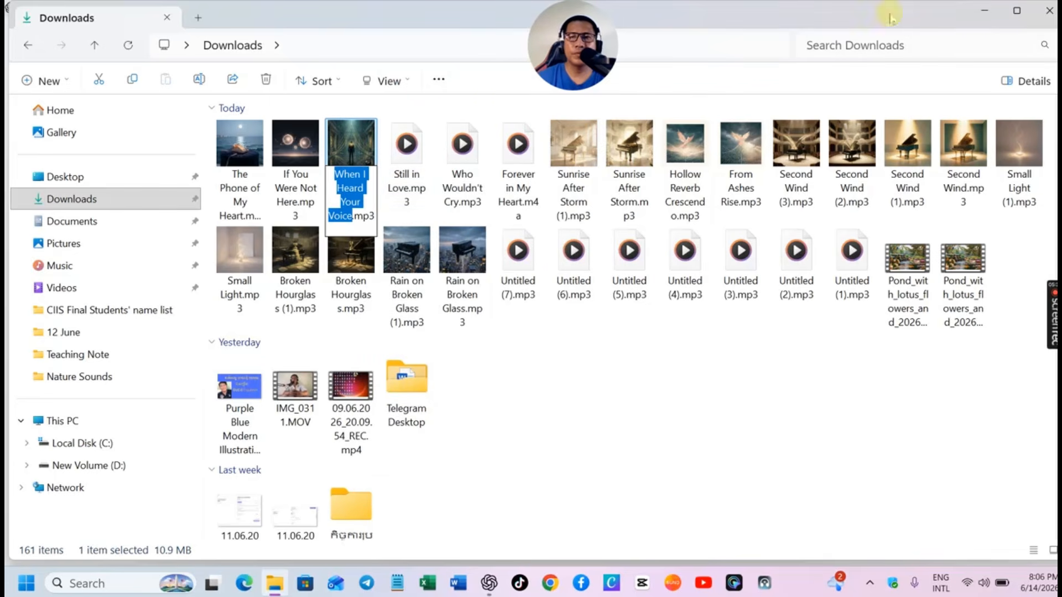
Step: Return to ChatGPT and paste "When I Heard Your Voice" as song 5 in the prompt, followed by the number "6."
click(995, 12)
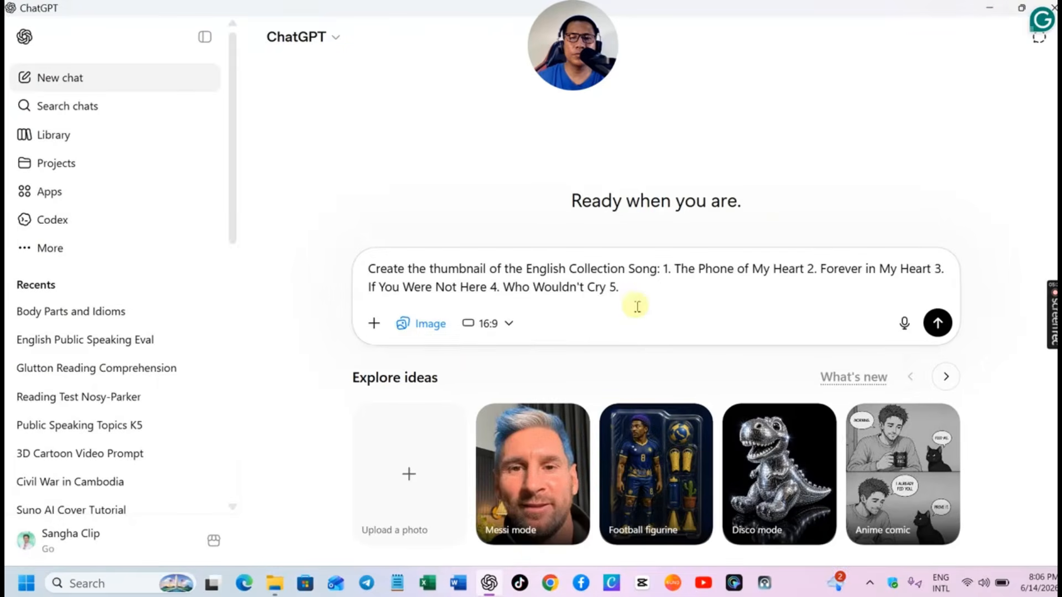
key(ctrl+v)
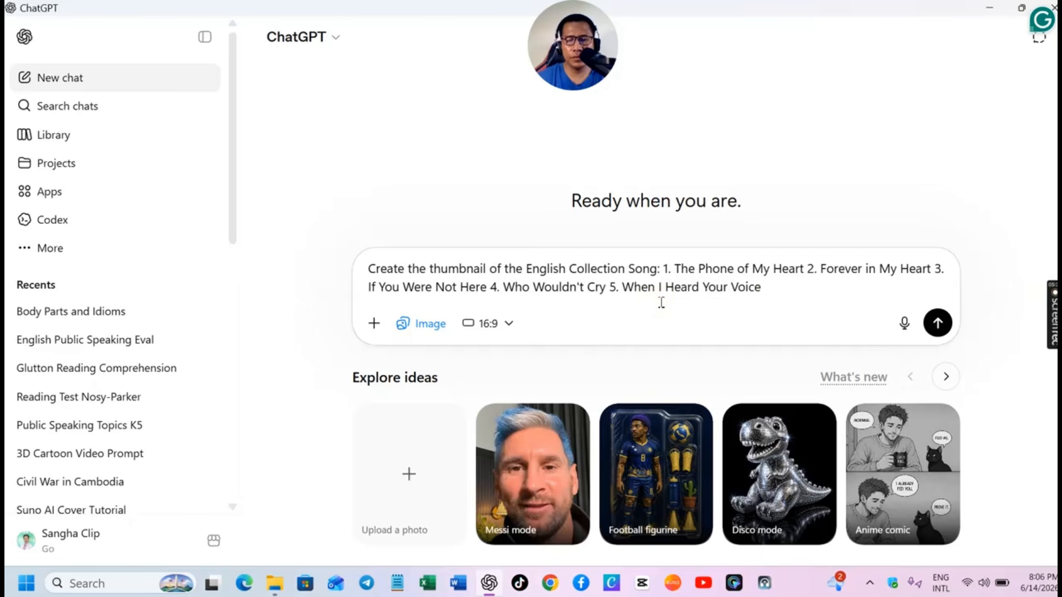
text(6.)
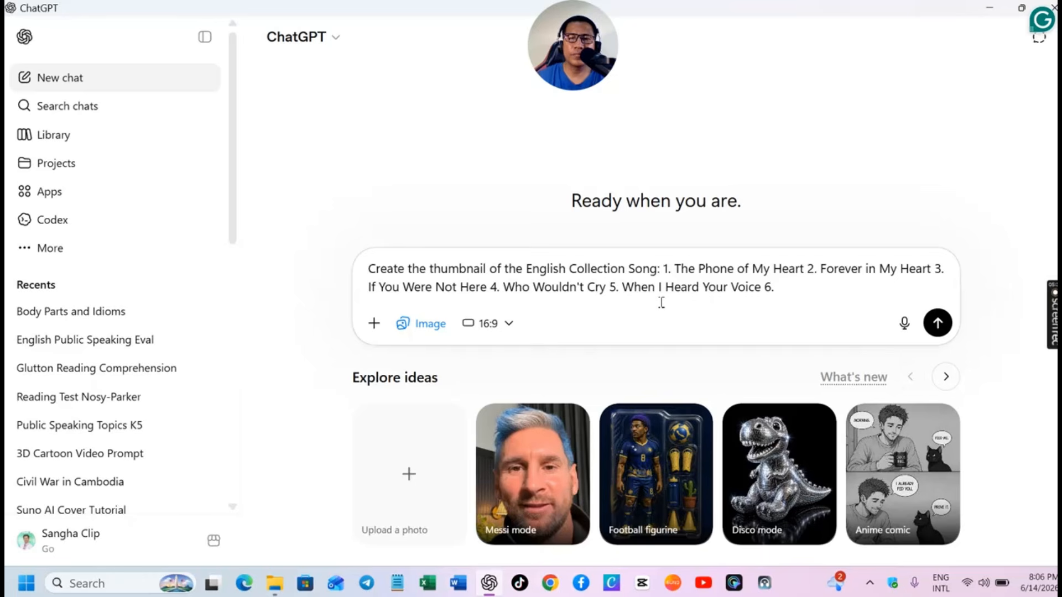
Step: Switch to File Explorer's Downloads folder and copy the title "Still in Love" from its MP3 file name
click(284, 585)
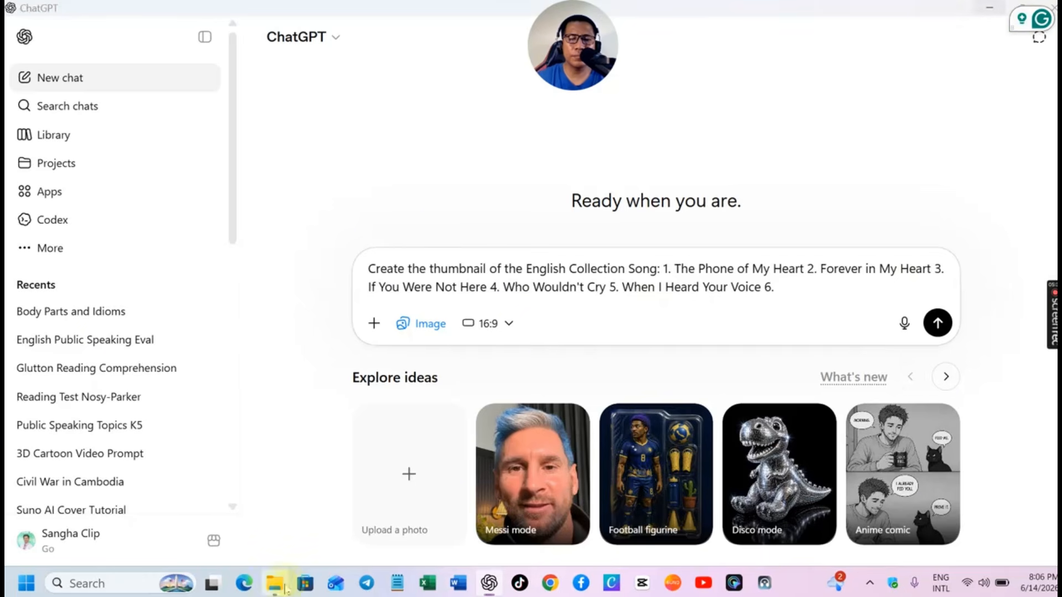
click(403, 162)
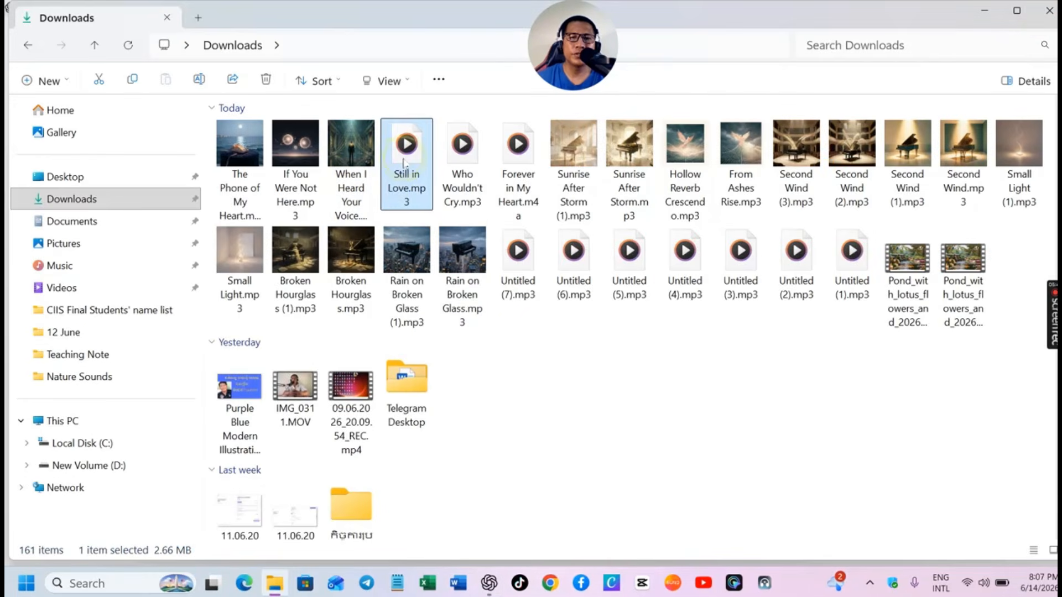
right_click(403, 163)
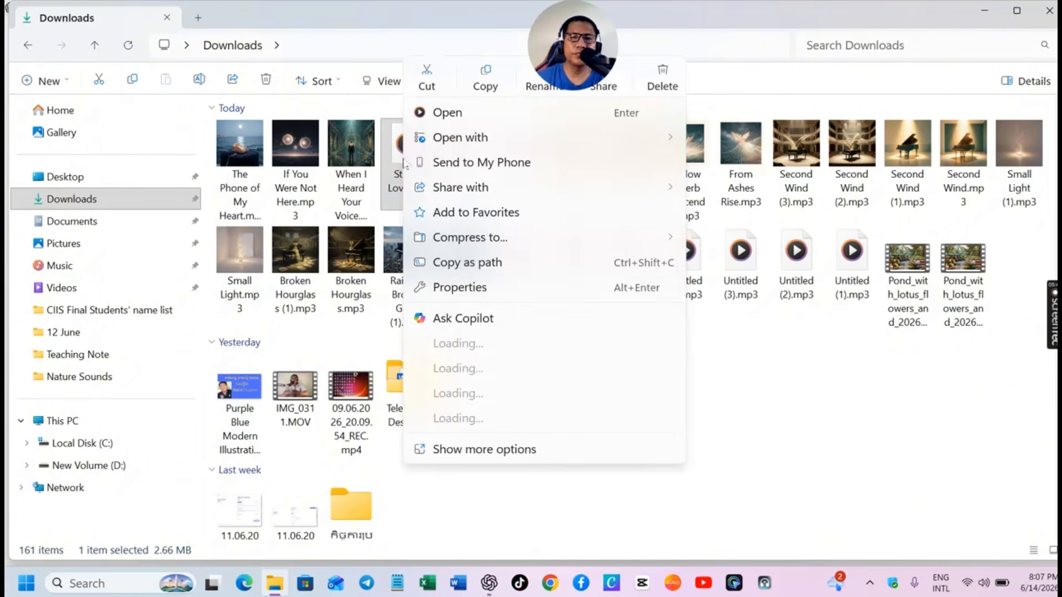
click(529, 90)
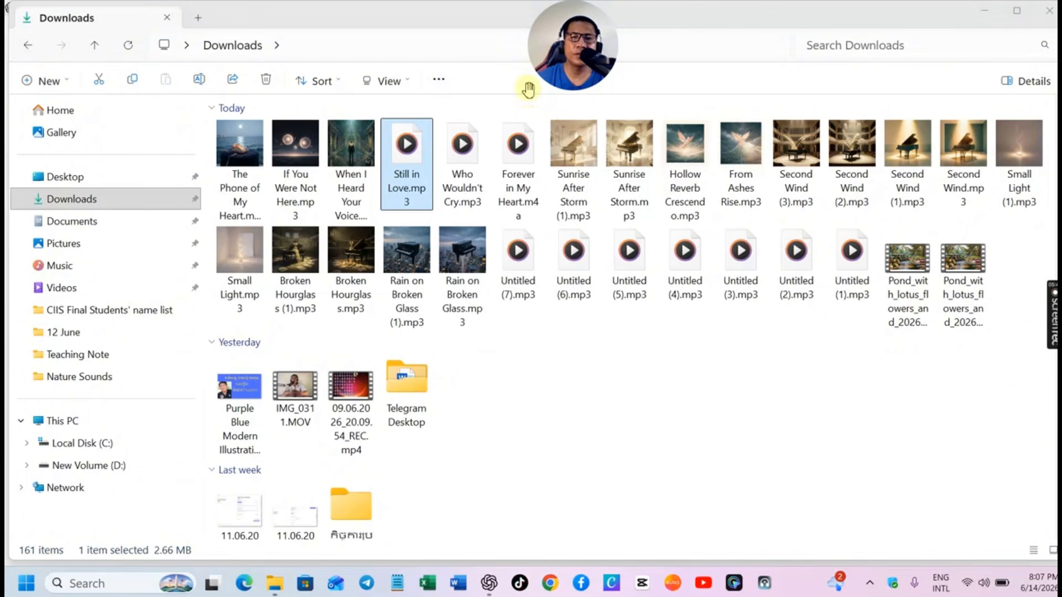
click(413, 184)
right_click(412, 185)
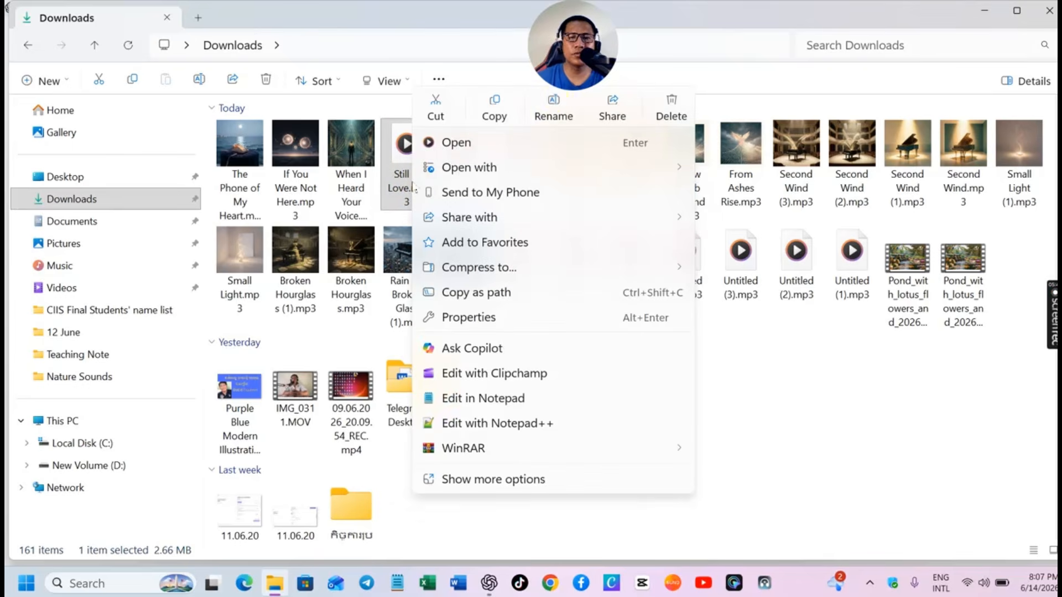
click(555, 107)
key(ctrl+c)
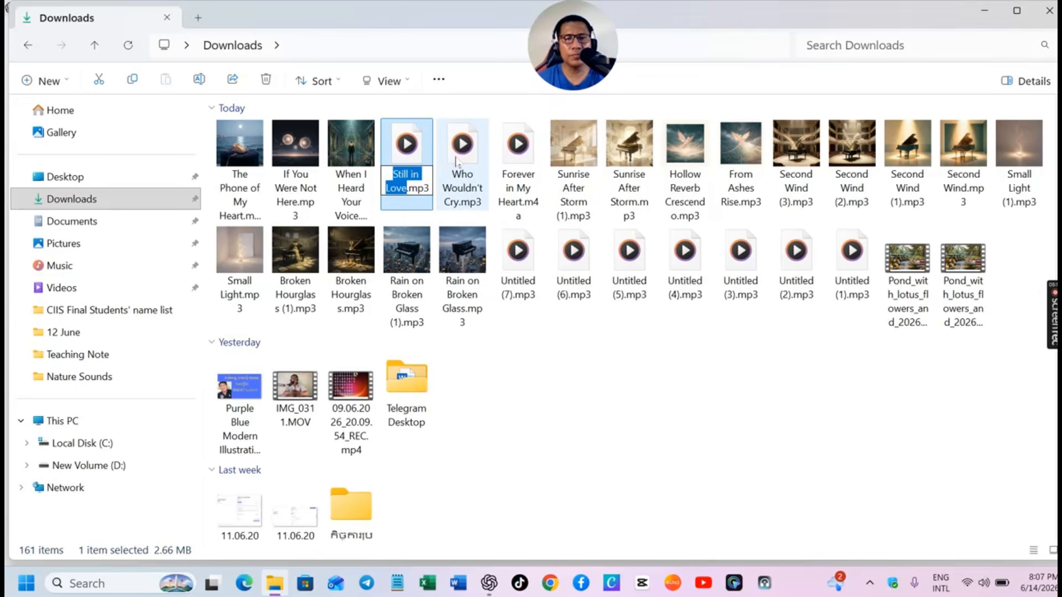
Step: Switch back to ChatGPT and paste "Still in Love" as song 6 in the prompt, ending it with a period
click(984, 17)
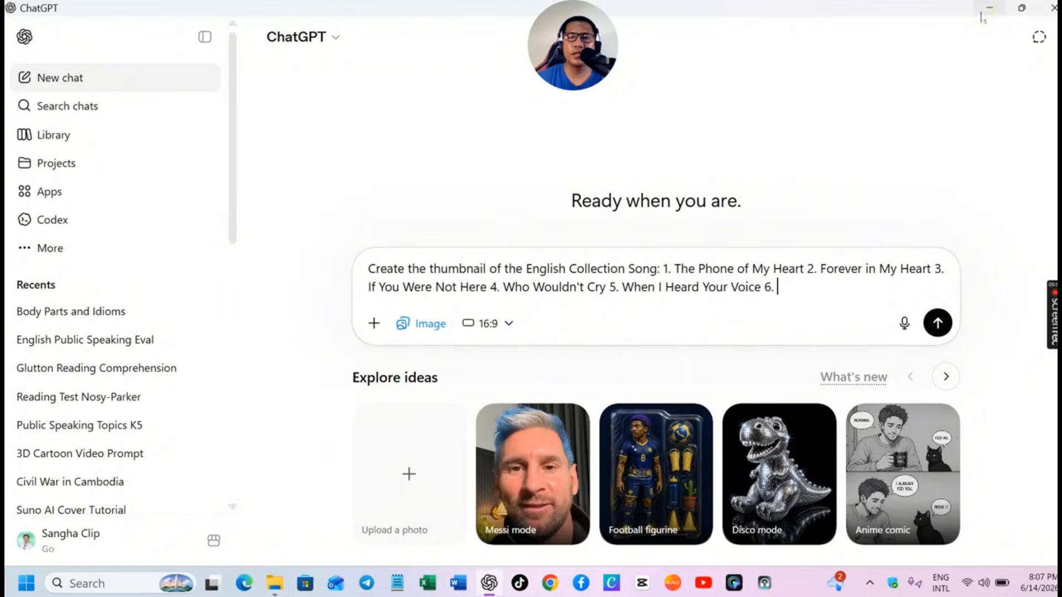
click(787, 292)
key(ctrl+v)
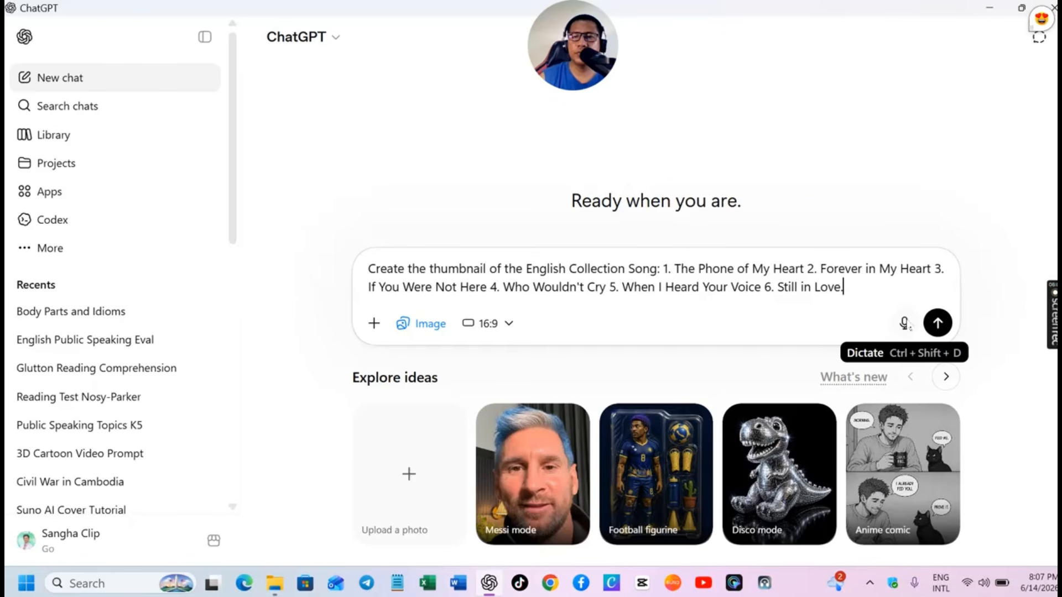
Step: Add "Male Singer" to the end of the prompt and submit it to generate the thumbnail
text(M)
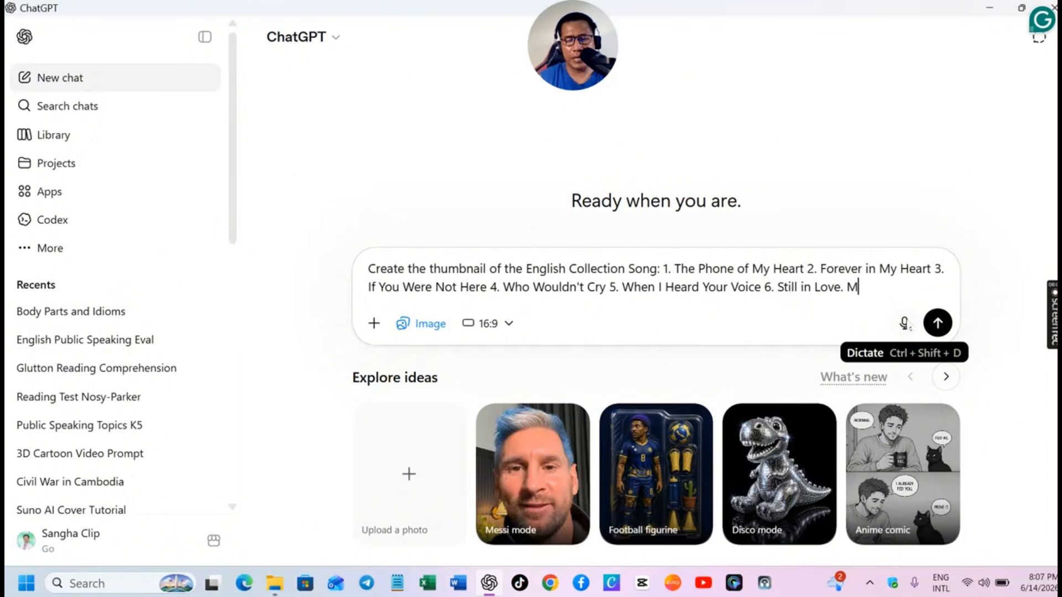
text(al)
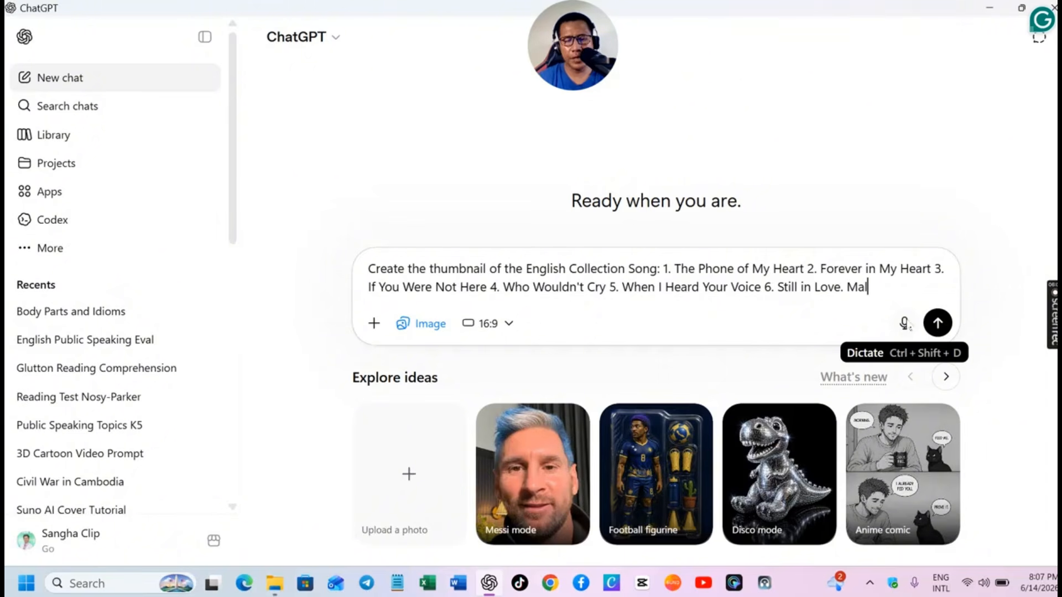
text(e sS)
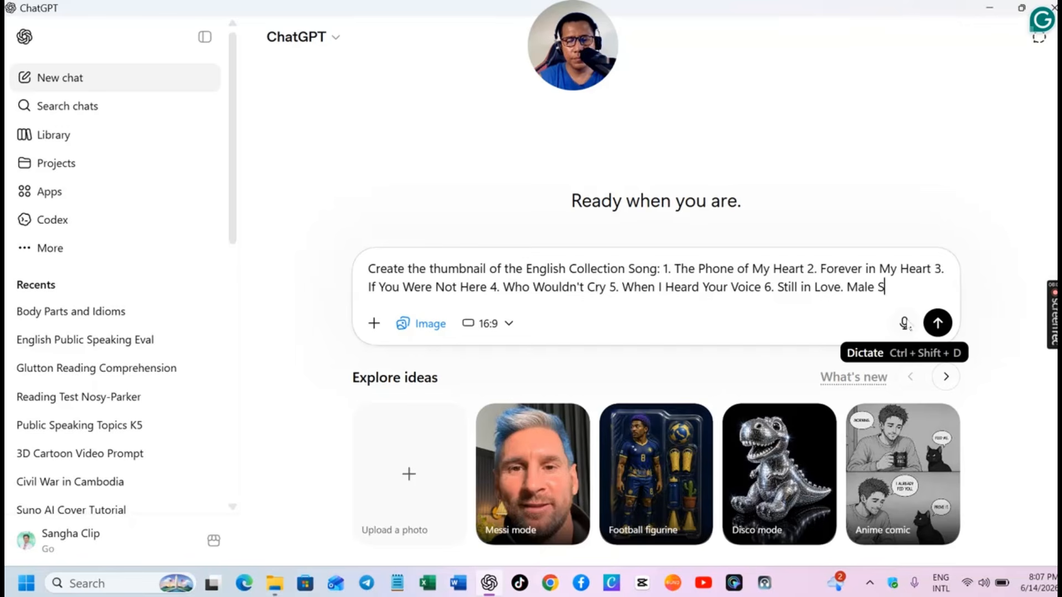
text(inger)
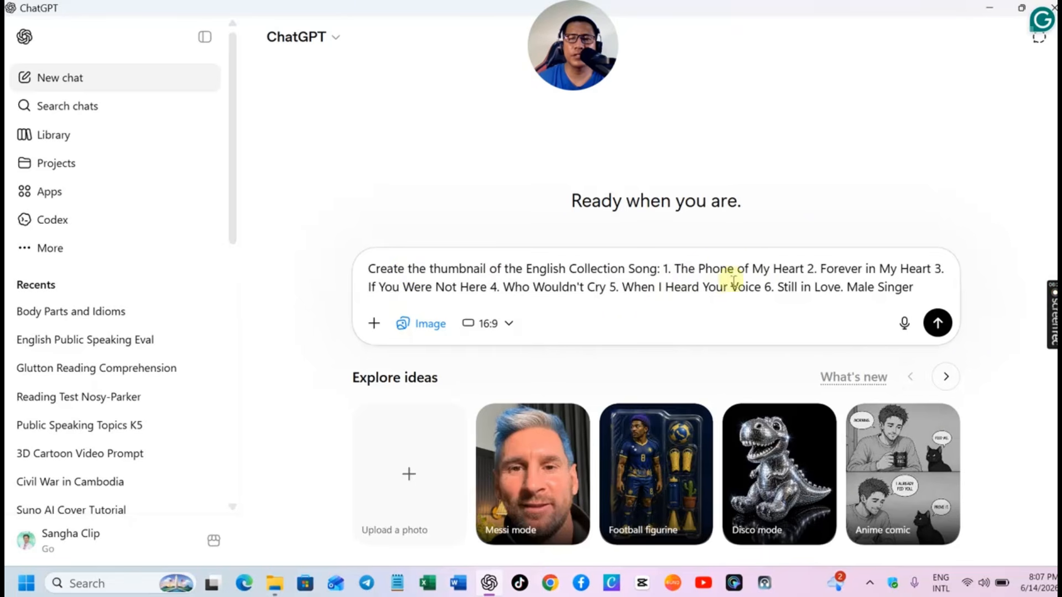
click(939, 328)
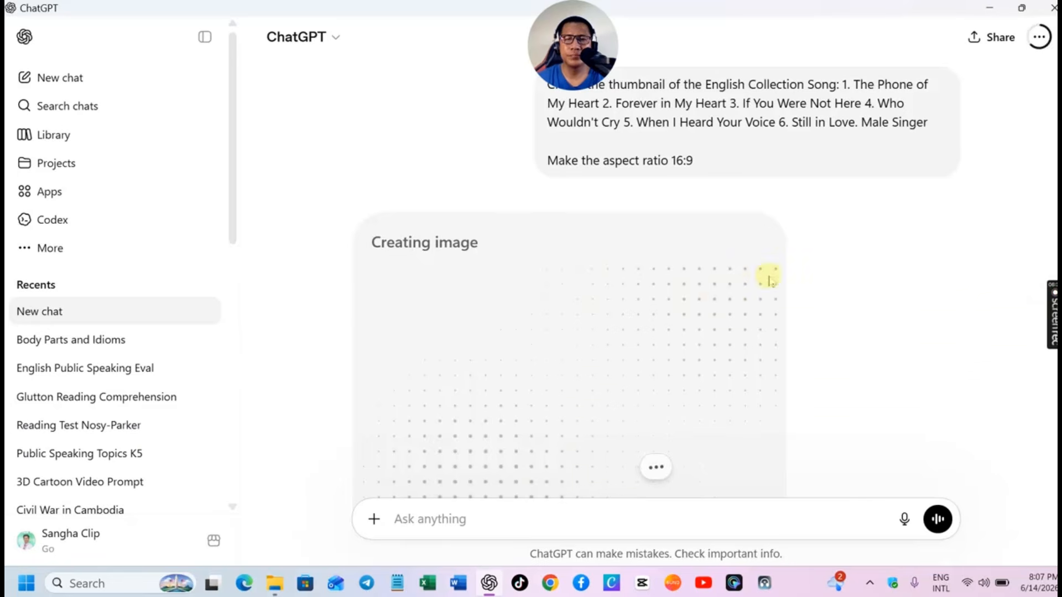
Step: Download the generated thumbnail as a PNG file into the Downloads folder and close the image's sharing dialog
scroll(769, 279, down, 2)
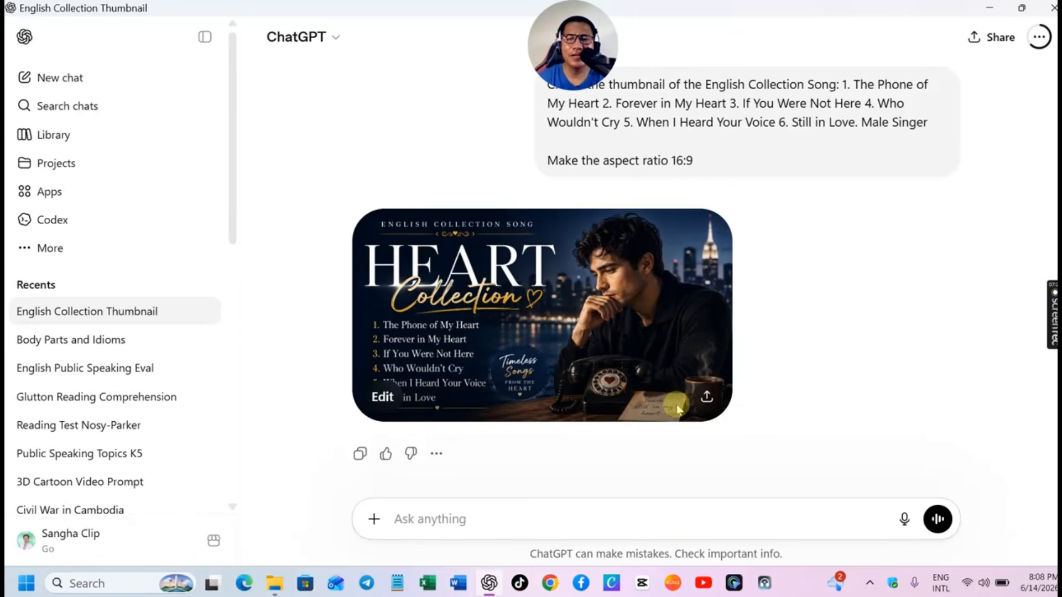
click(707, 397)
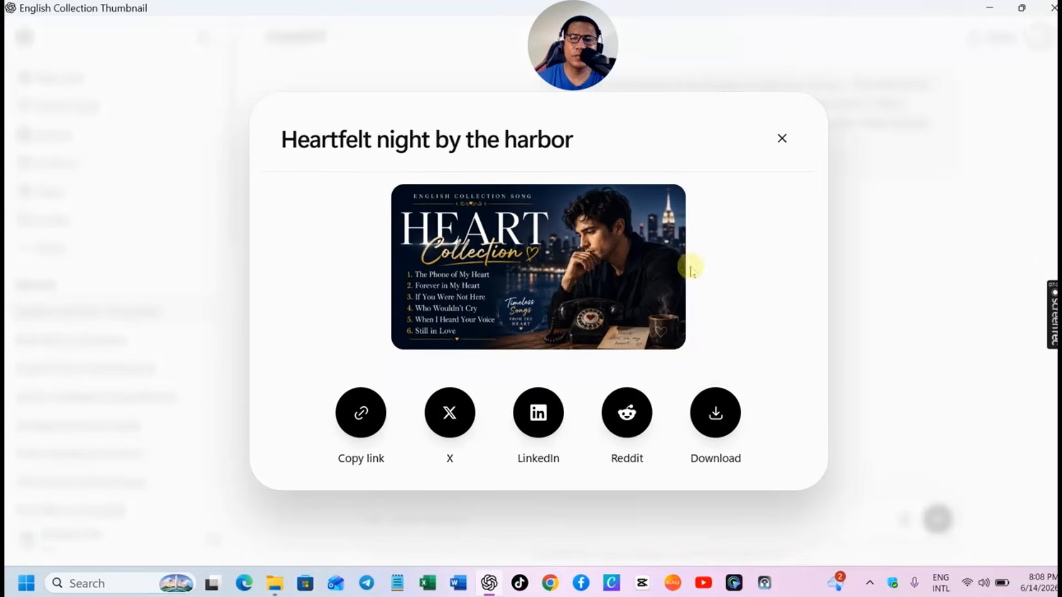
click(713, 410)
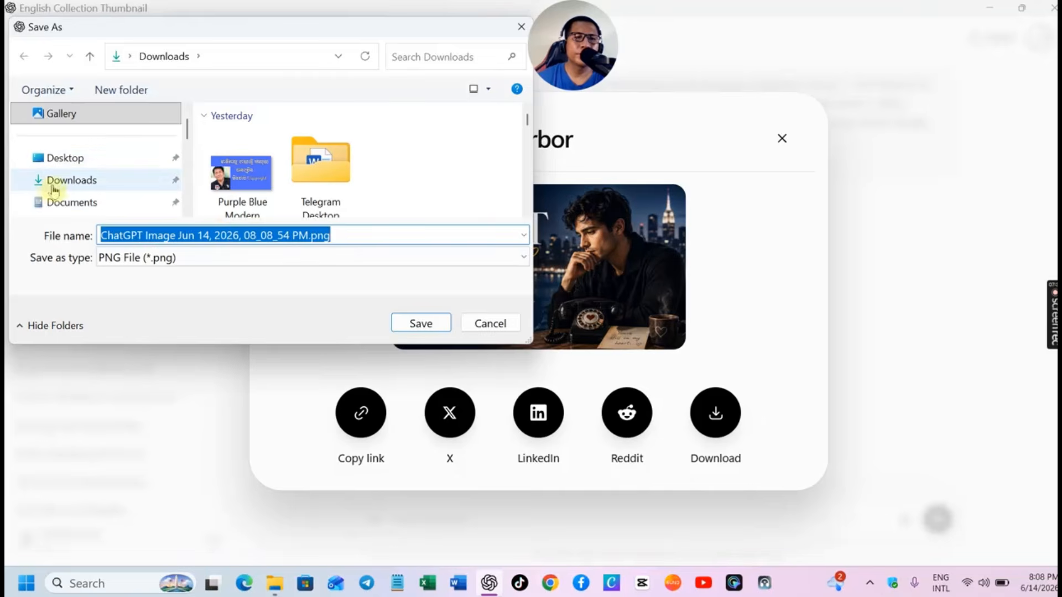
scroll(53, 188, up, 1)
click(90, 206)
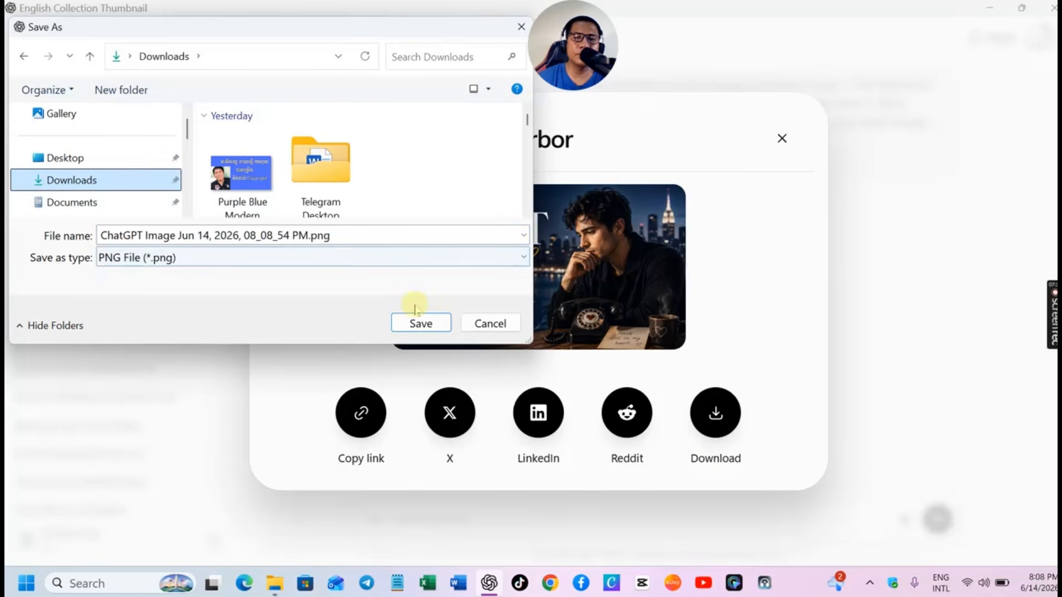
click(417, 327)
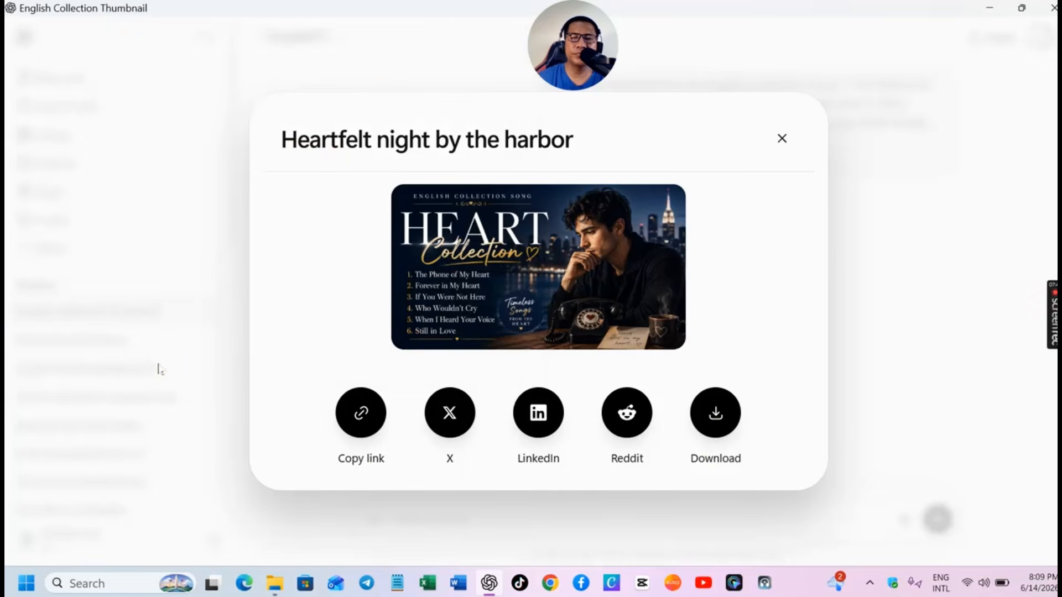
click(780, 141)
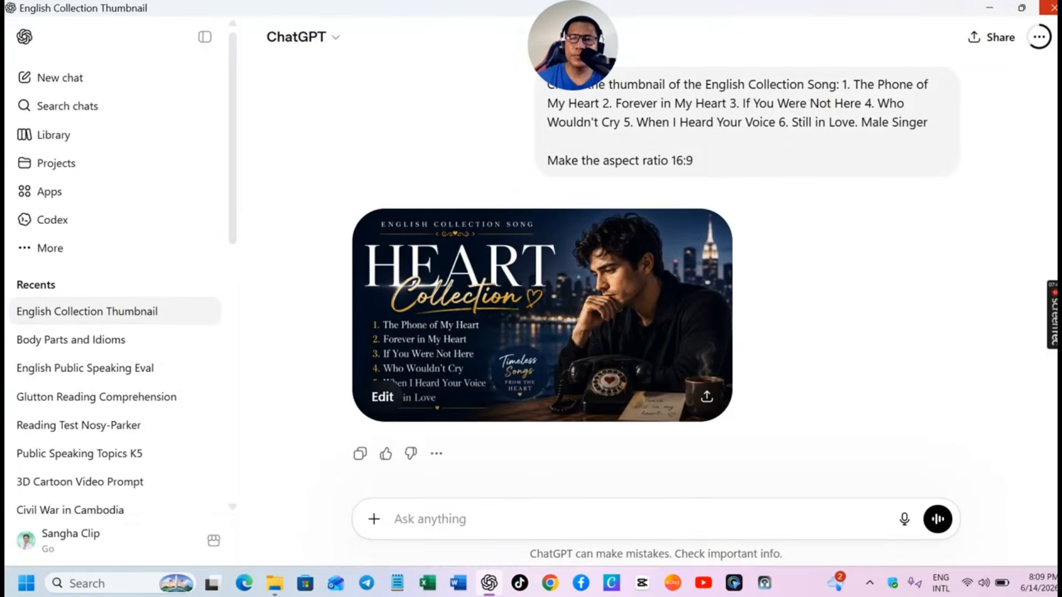
Step: Close ChatGPT, open CapCut and move the existing project 0614 to the trash
click(1052, 7)
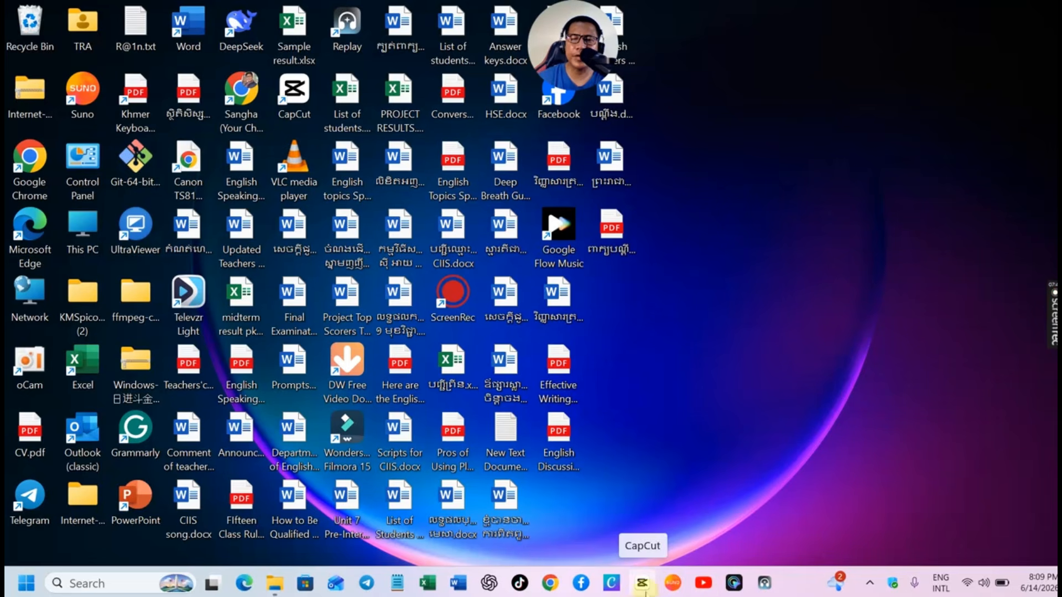
click(645, 593)
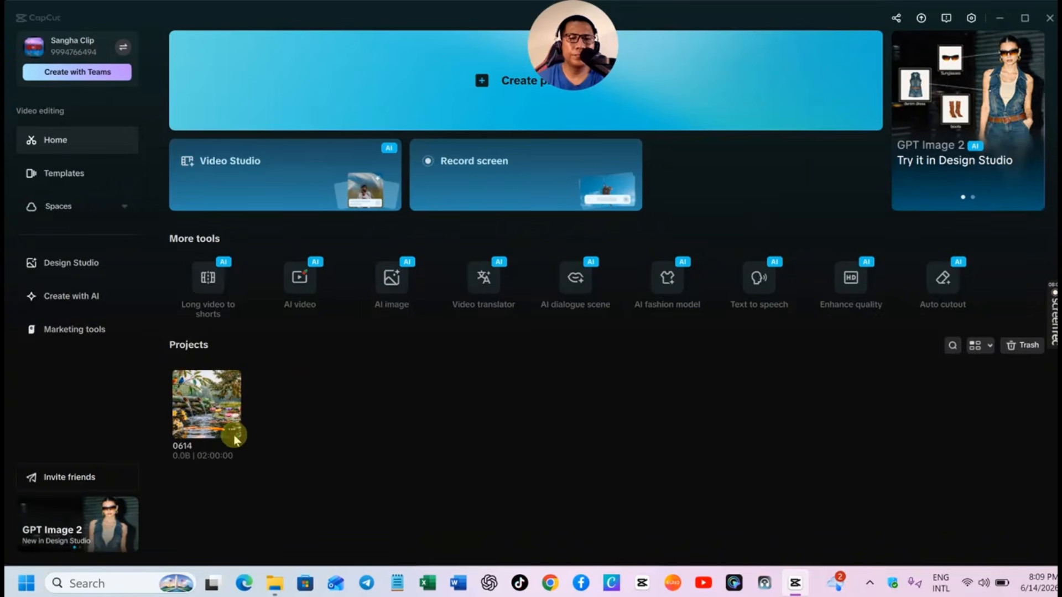
click(234, 434)
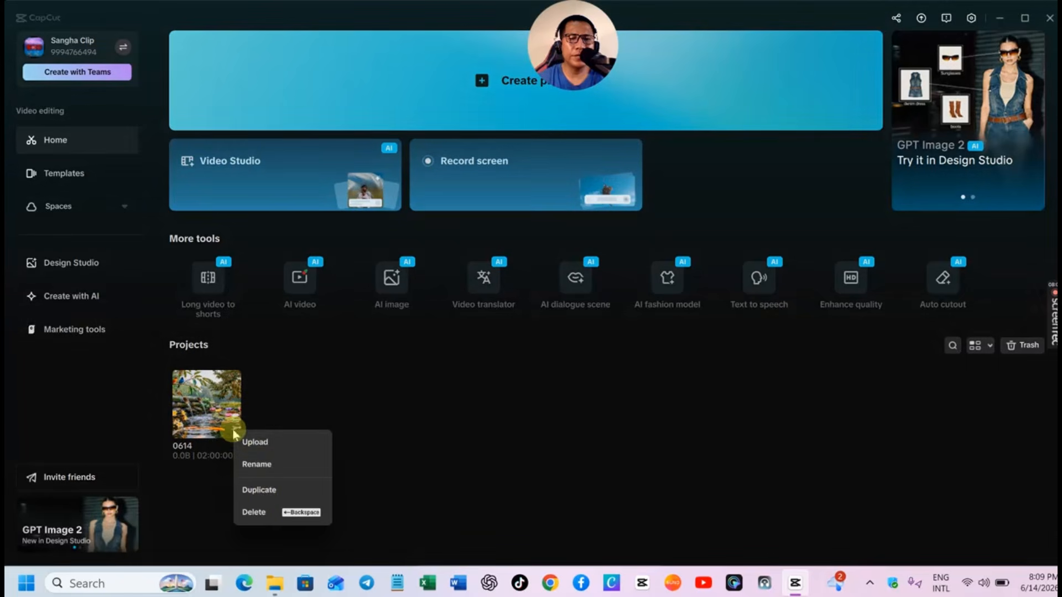
click(262, 506)
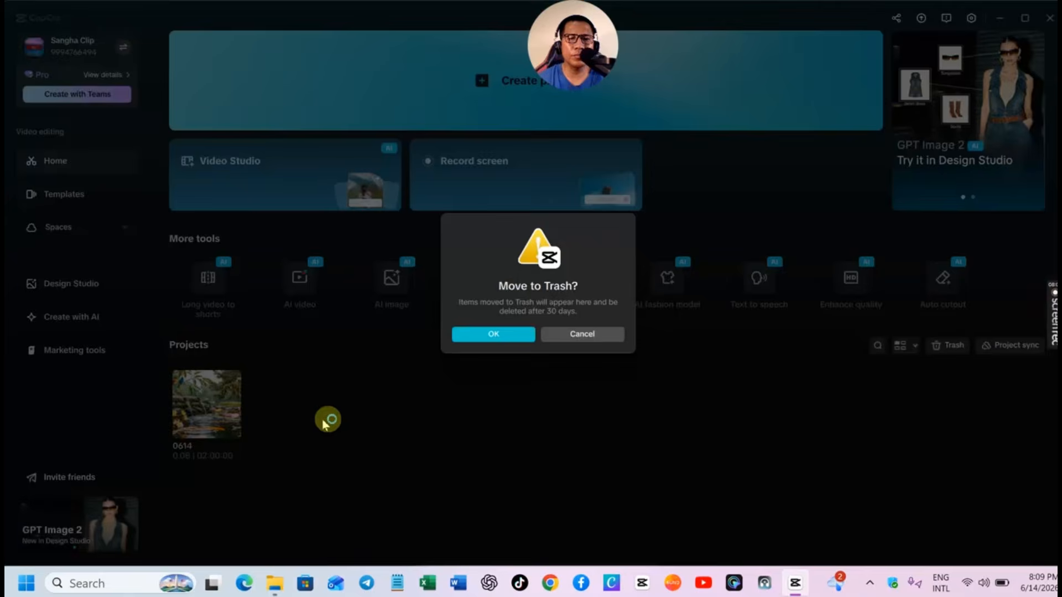
click(480, 335)
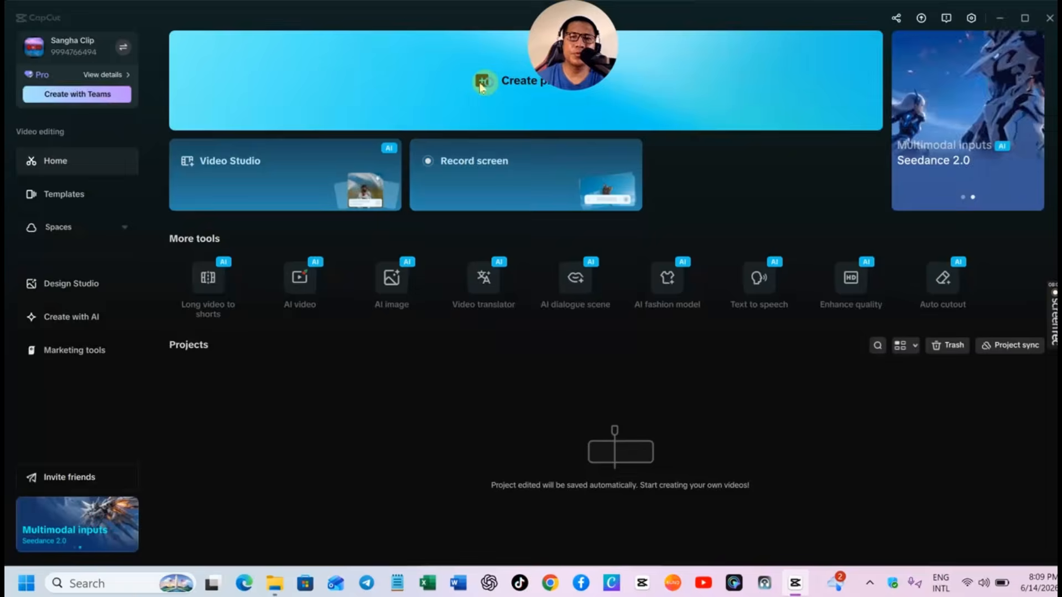
Step: Create a new project and import the ChatGPT thumbnail PNG from the Downloads folder
click(480, 83)
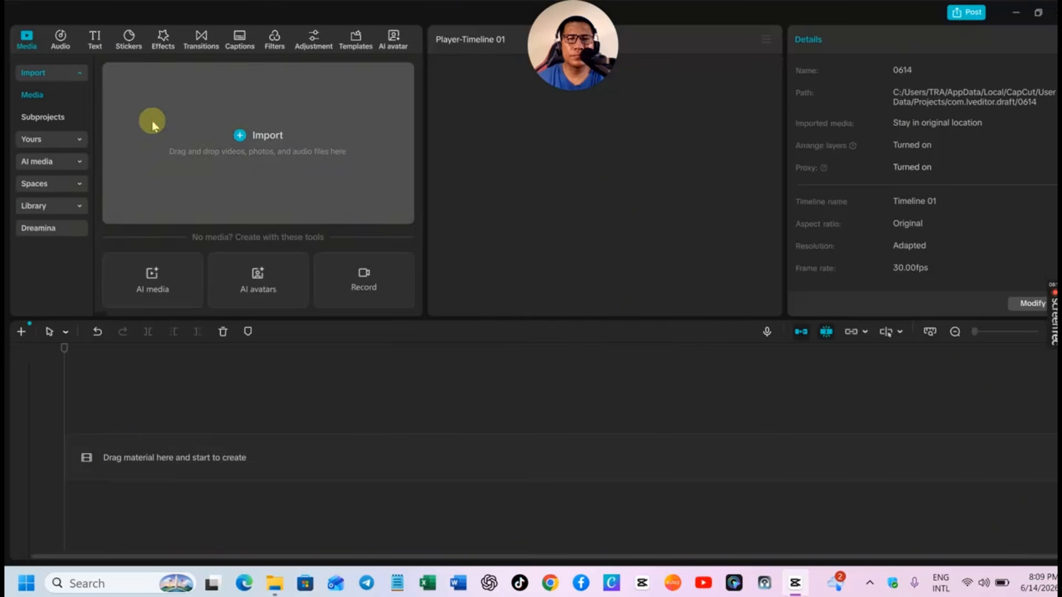
click(240, 136)
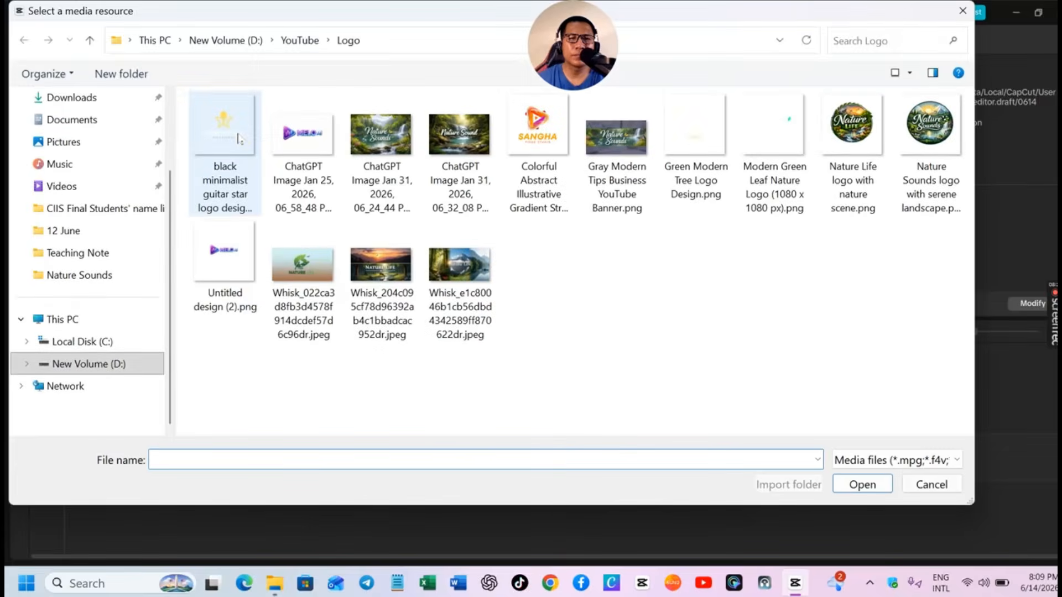
click(82, 98)
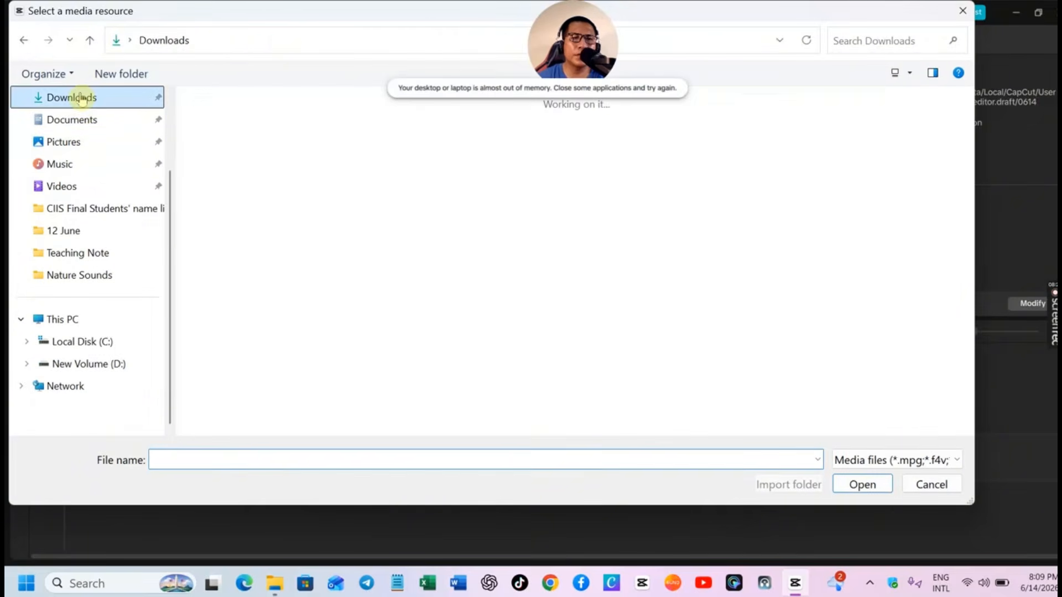
click(214, 155)
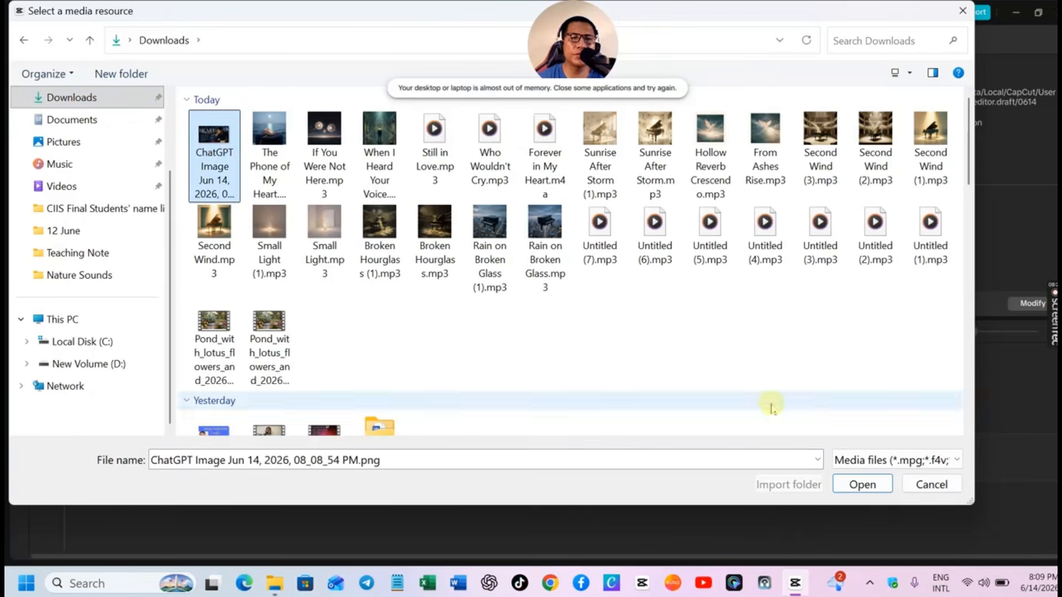
click(862, 485)
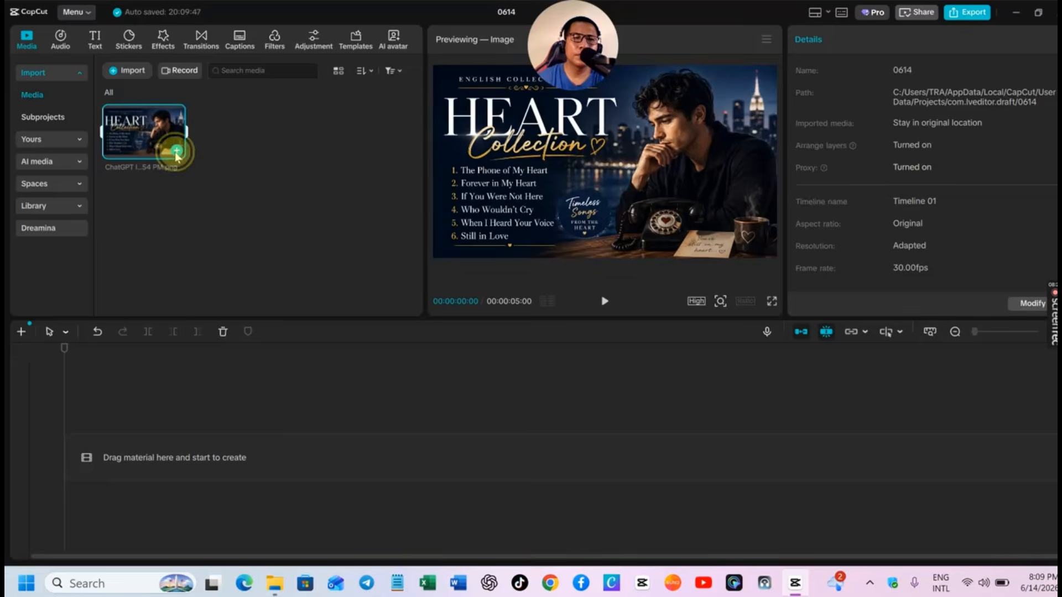
Step: Add the thumbnail image to the timeline and extend its clip to about 4 minutes 2 seconds
click(176, 151)
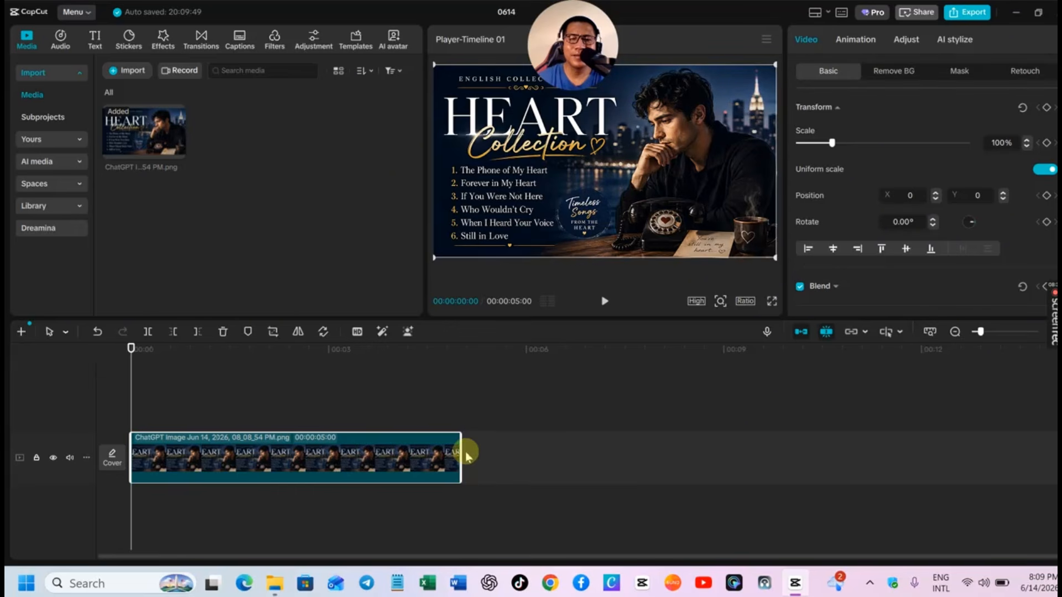
drag(461, 452, 1051, 442)
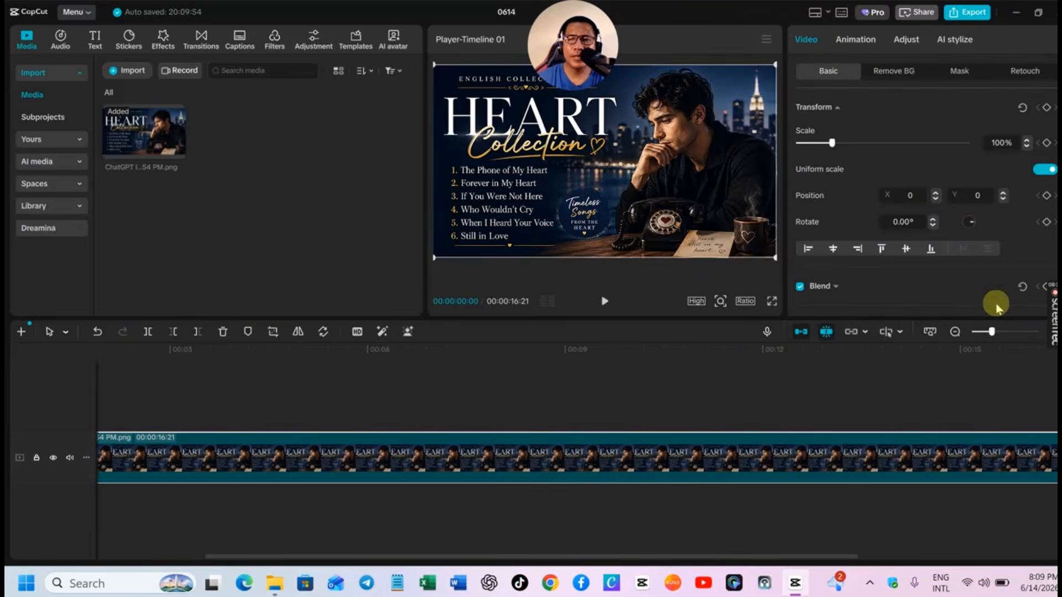
click(982, 332)
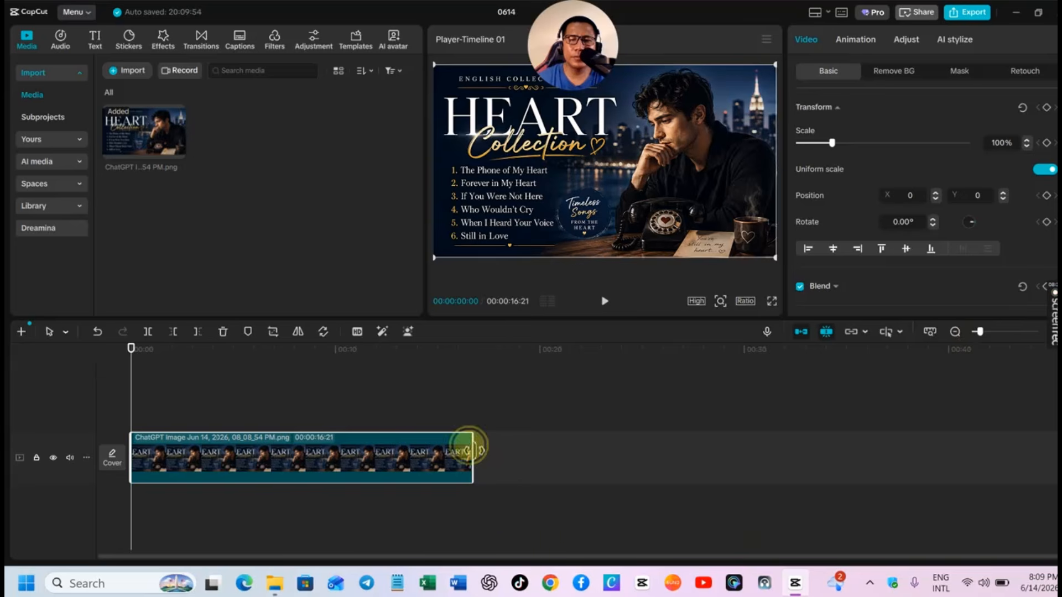
drag(469, 451, 936, 404)
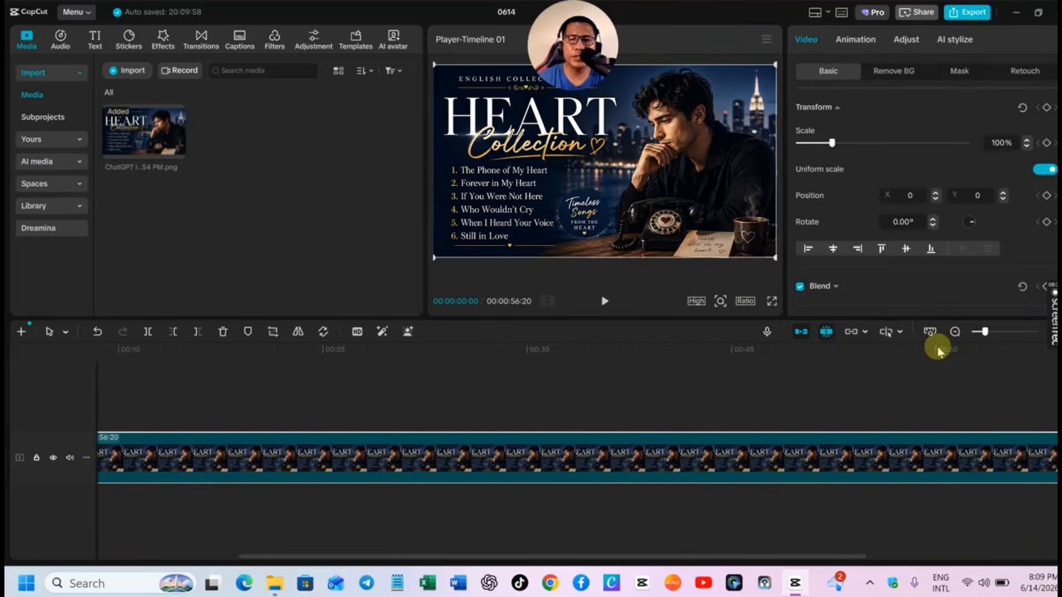
click(974, 333)
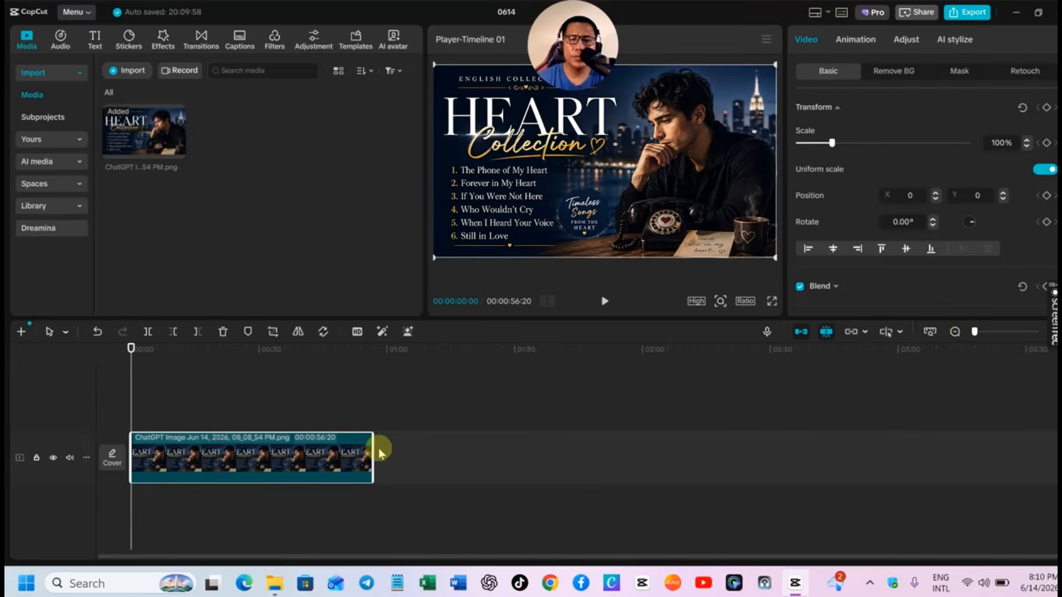
drag(368, 451, 1012, 447)
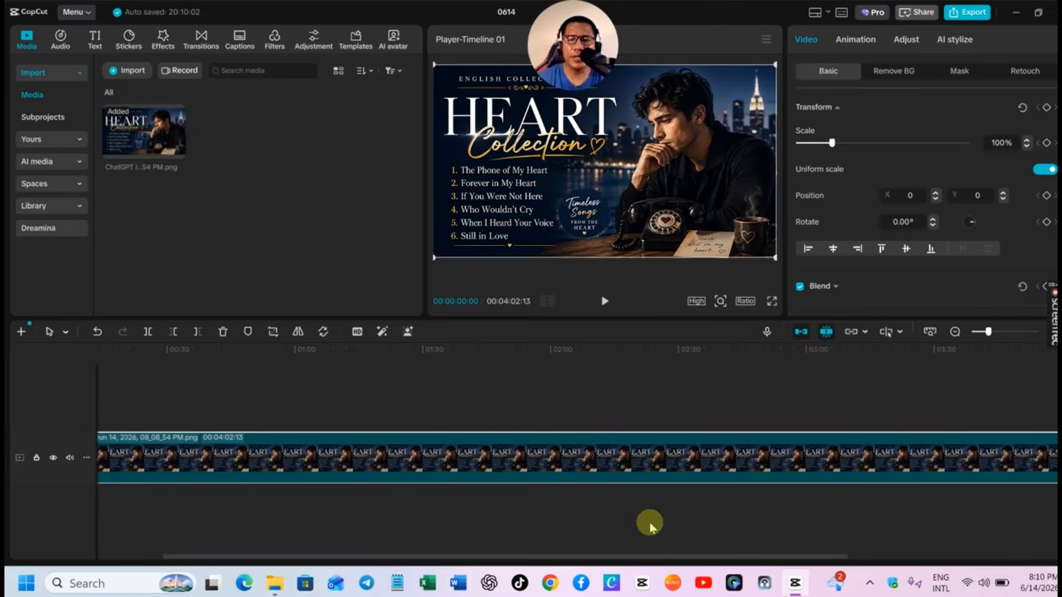
Step: Import The Phone of My Heart.mp3 from Downloads and add it to the timeline with the playhead at the start
drag(671, 557, 348, 554)
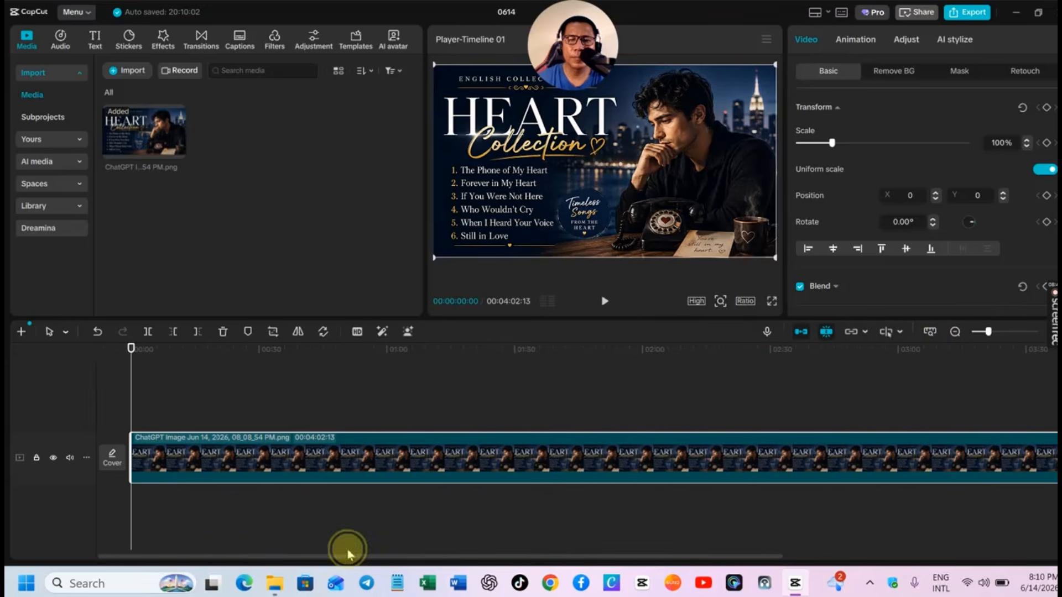
click(147, 385)
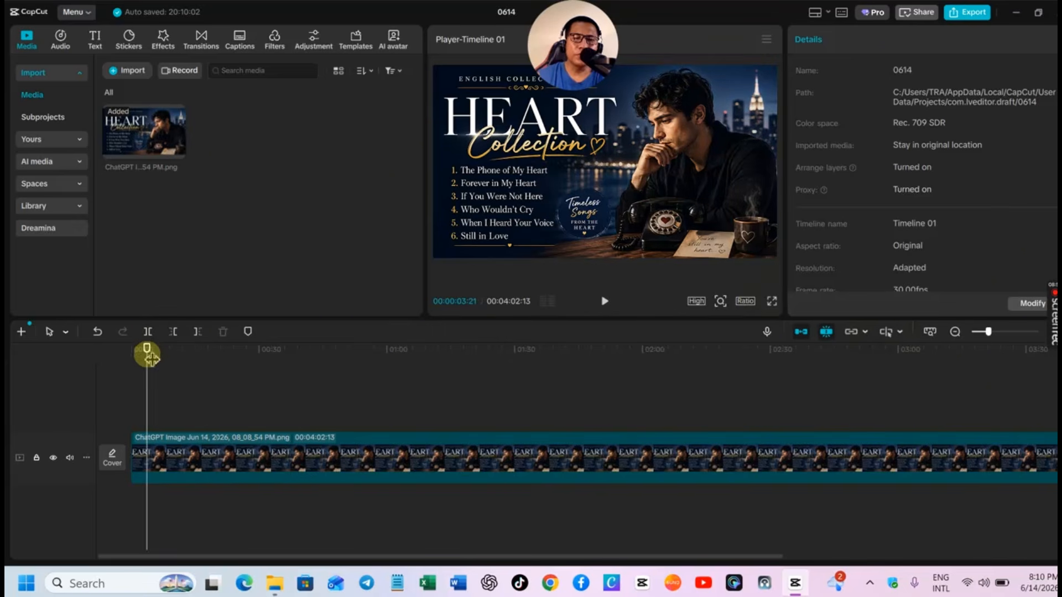
drag(147, 354, 95, 350)
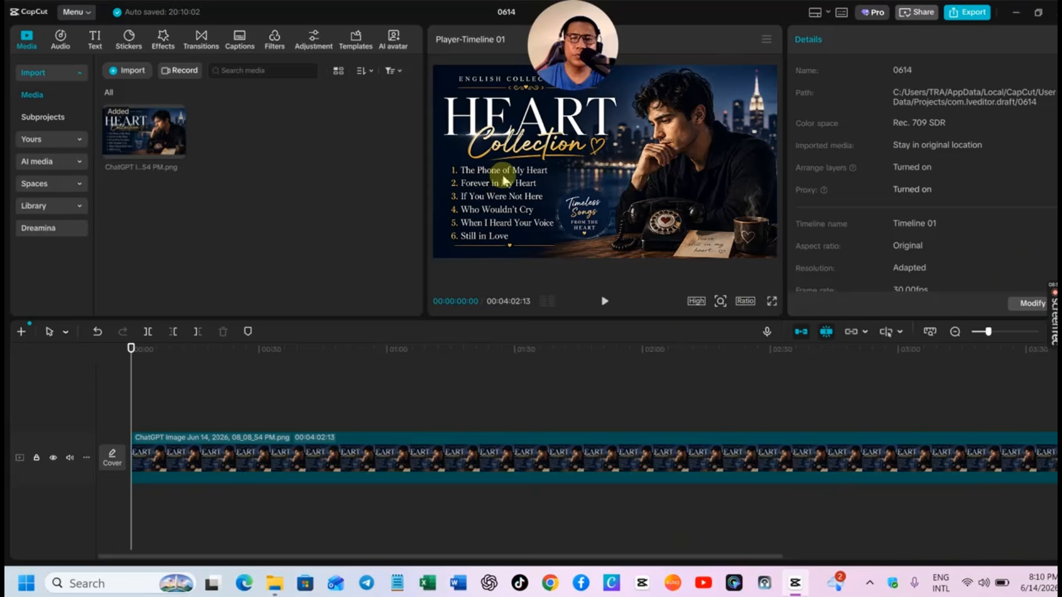
click(115, 73)
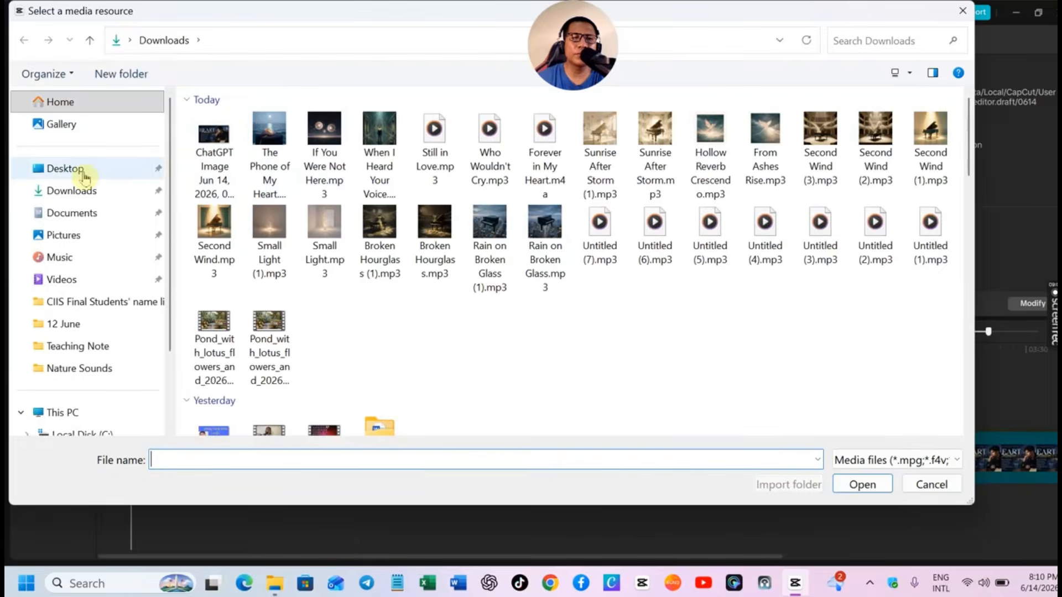
click(90, 195)
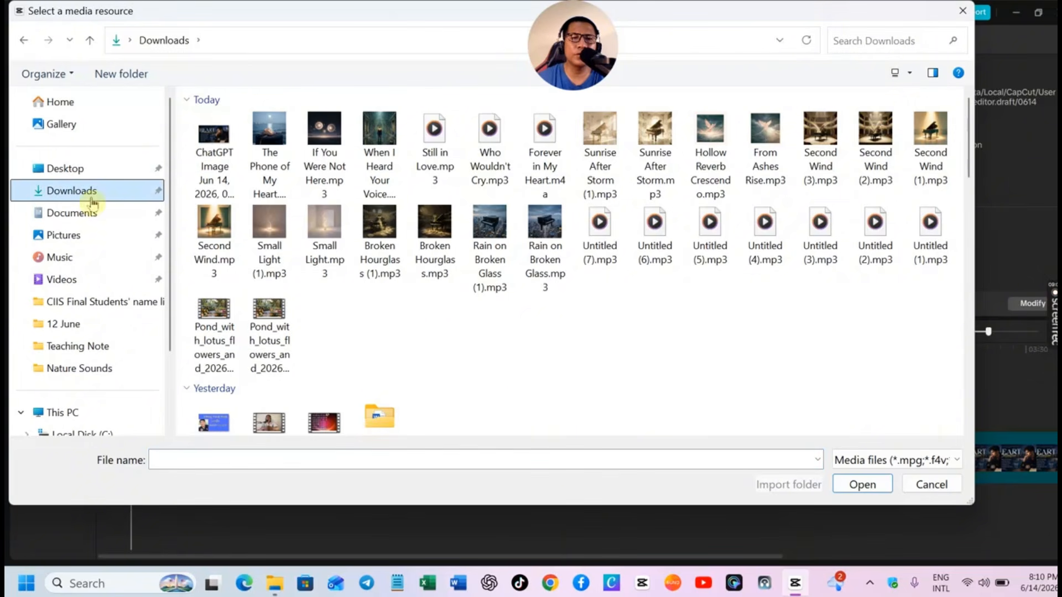
click(258, 137)
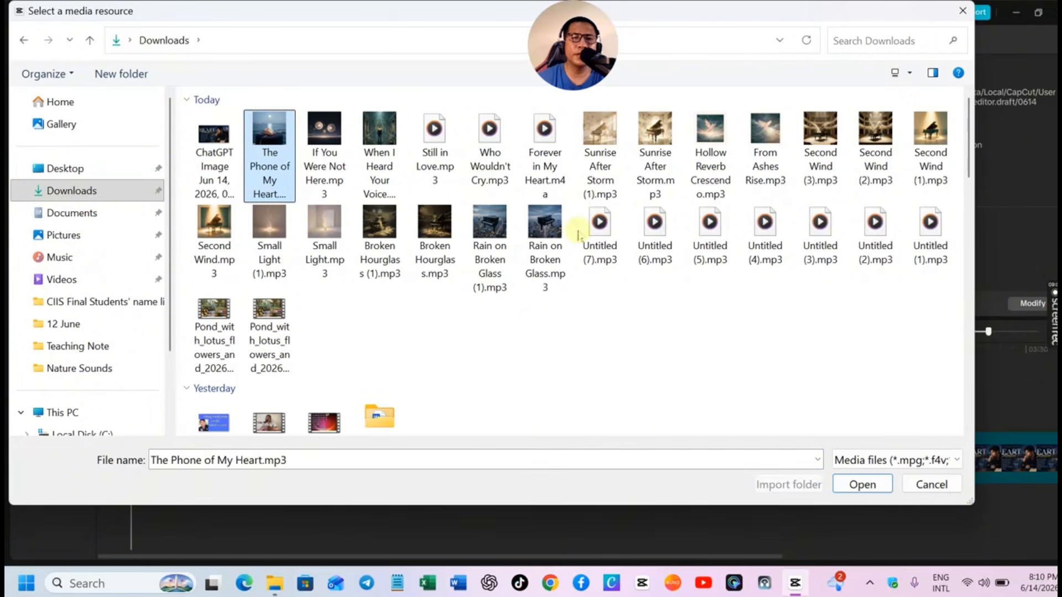
click(862, 485)
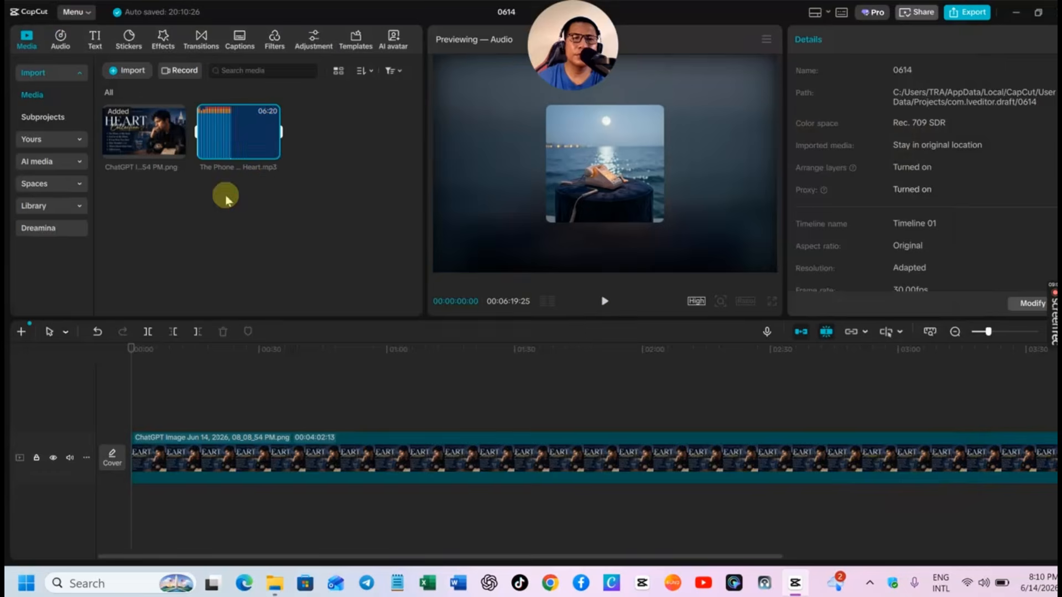
click(272, 155)
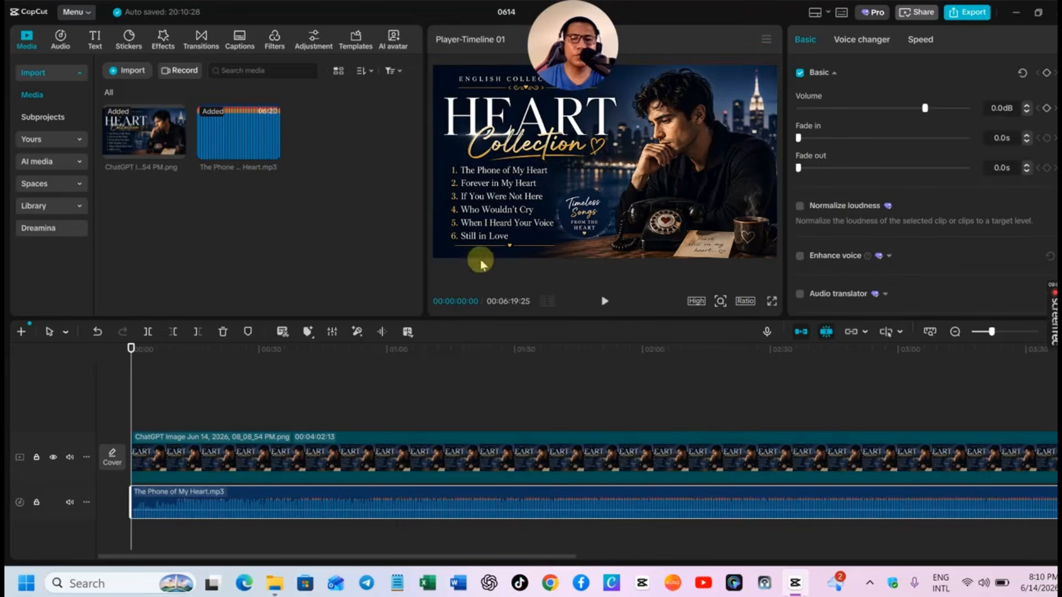
Step: Extend the thumbnail image clip well past the end of the first song, to about 33 minutes 6 seconds
drag(518, 556, 823, 533)
click(525, 464)
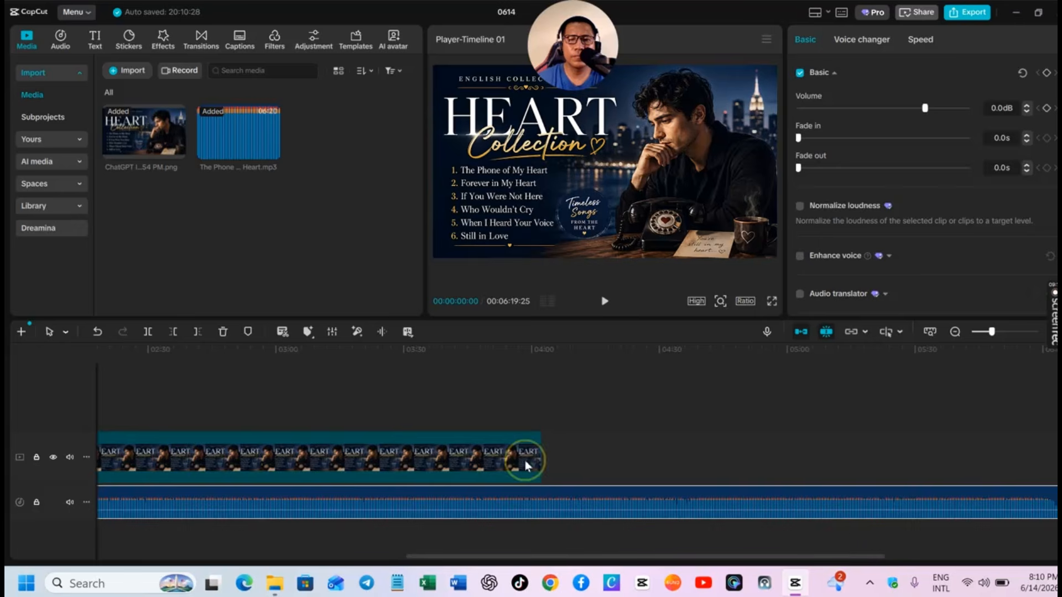
click(1010, 331)
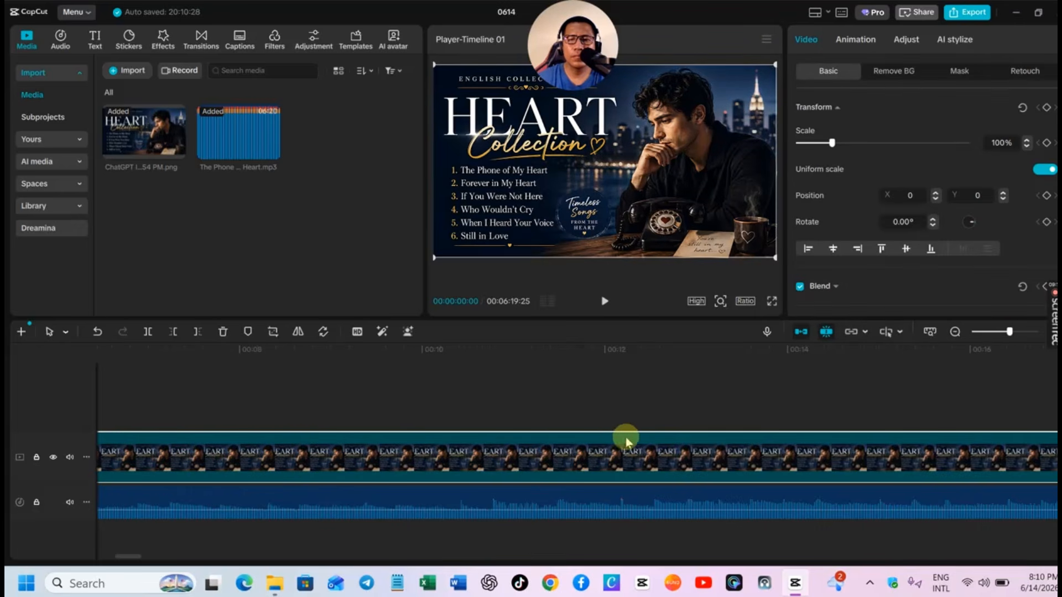
click(989, 331)
drag(430, 454, 1051, 452)
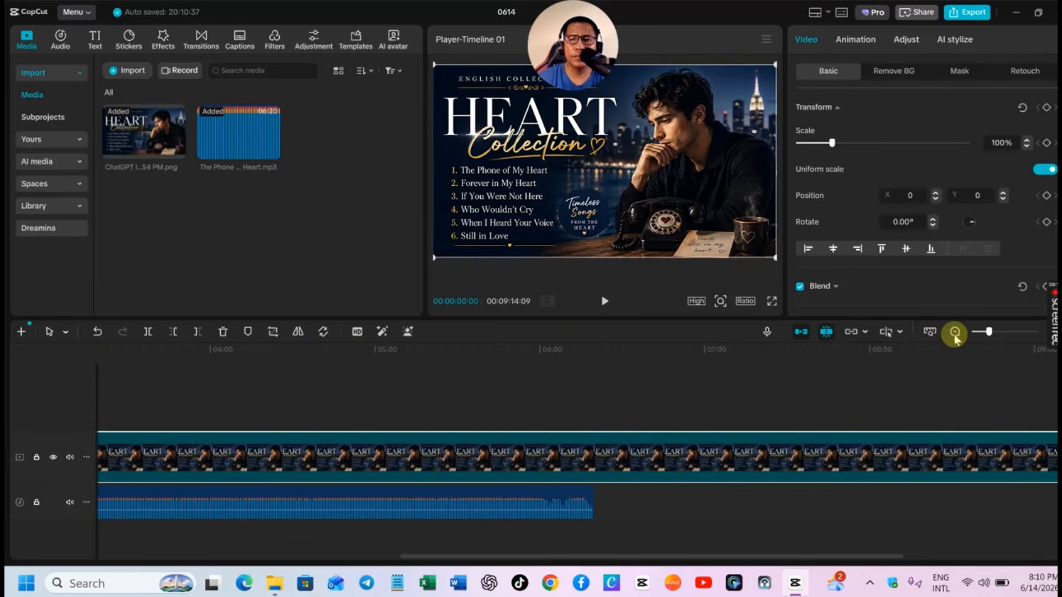
click(977, 332)
drag(437, 452, 917, 428)
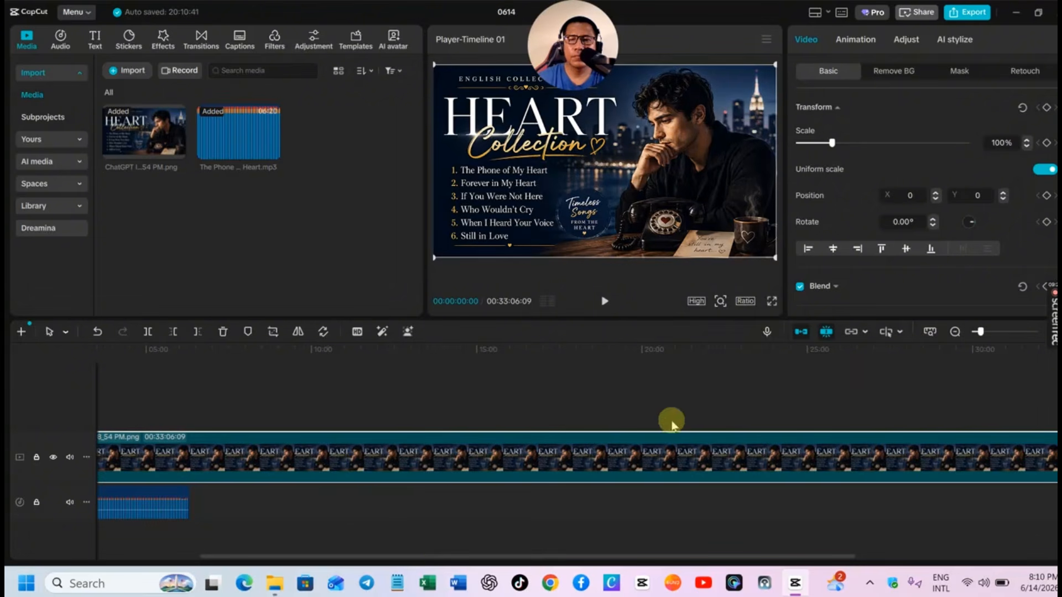
Step: Import Forever in My Heart.m4a from Downloads and add it directly after the first song on the audio track
click(197, 524)
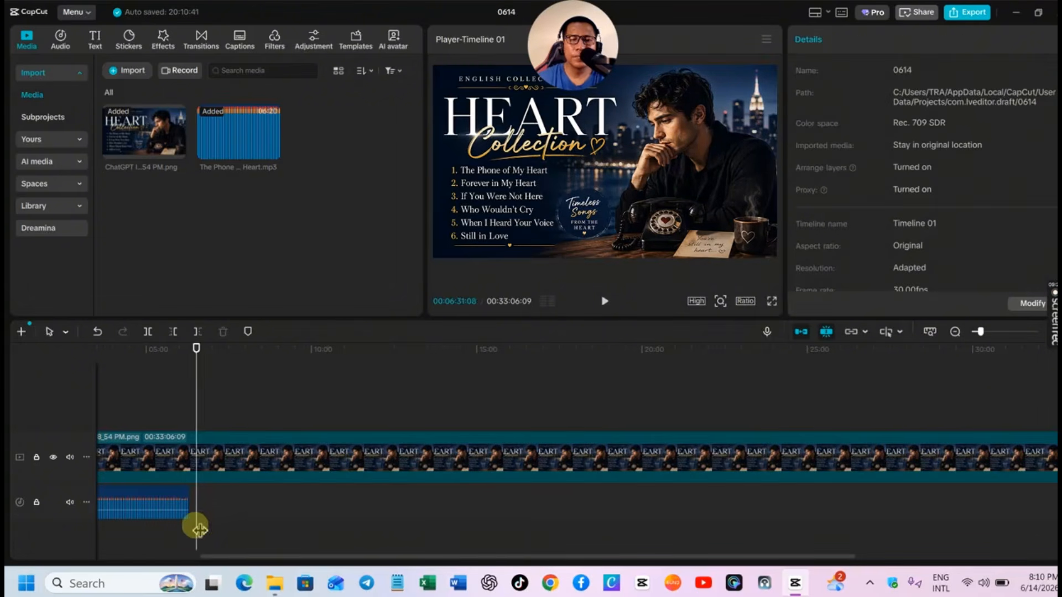
drag(198, 531, 194, 533)
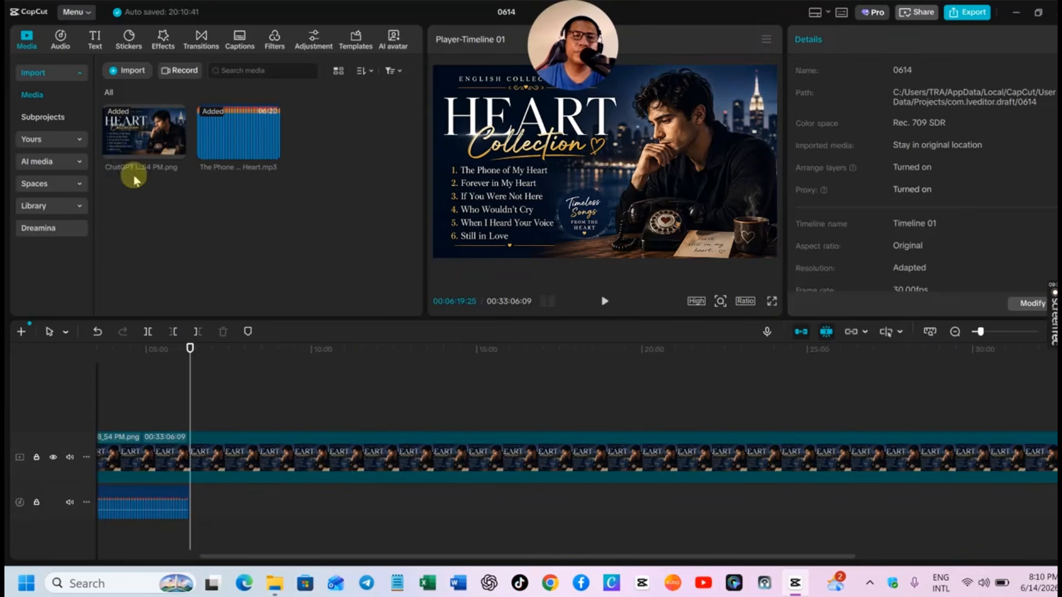
click(111, 75)
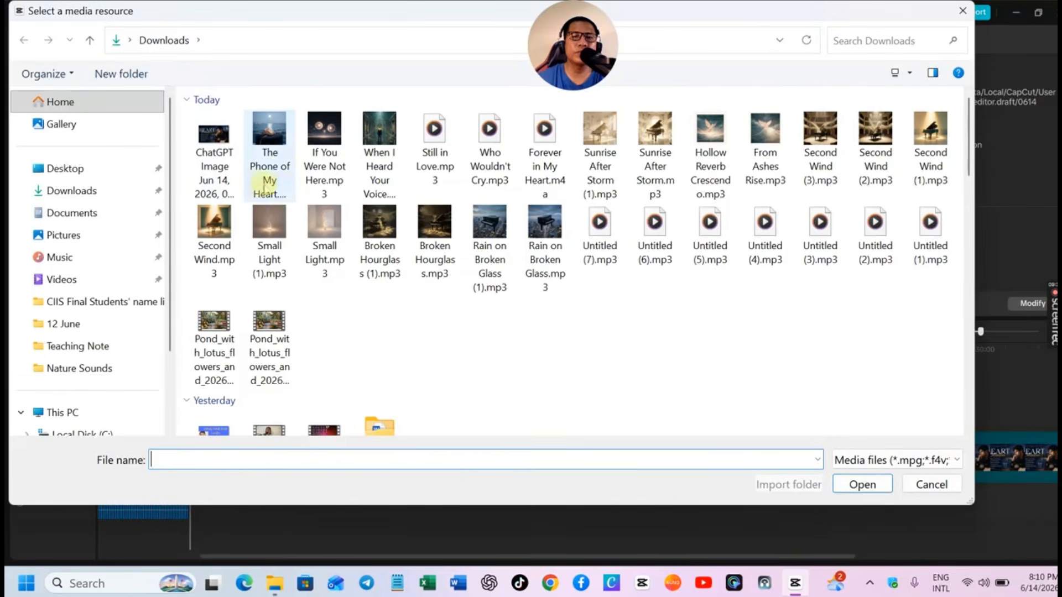
click(545, 169)
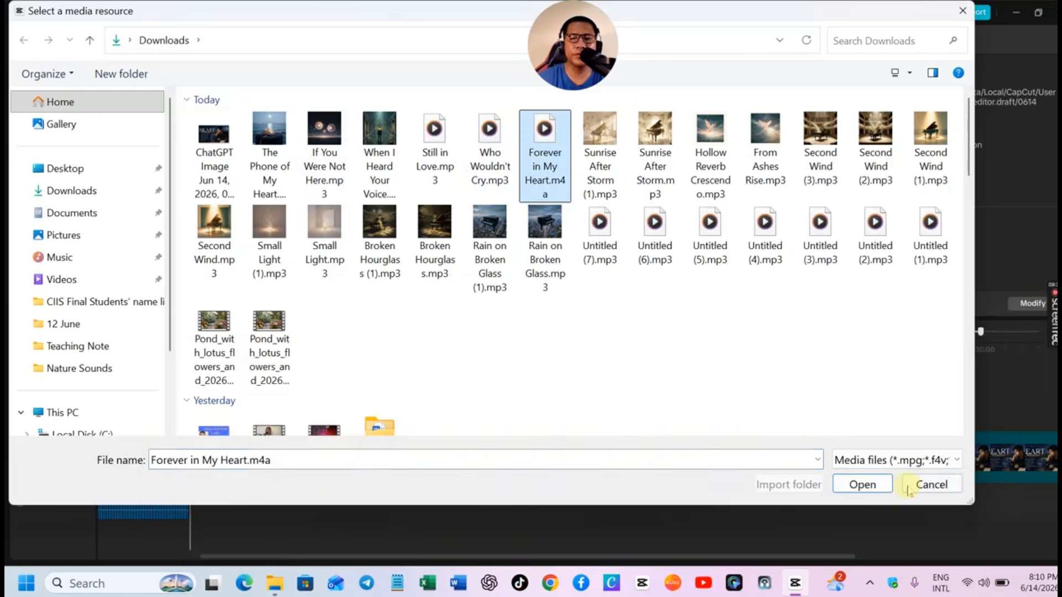
click(850, 485)
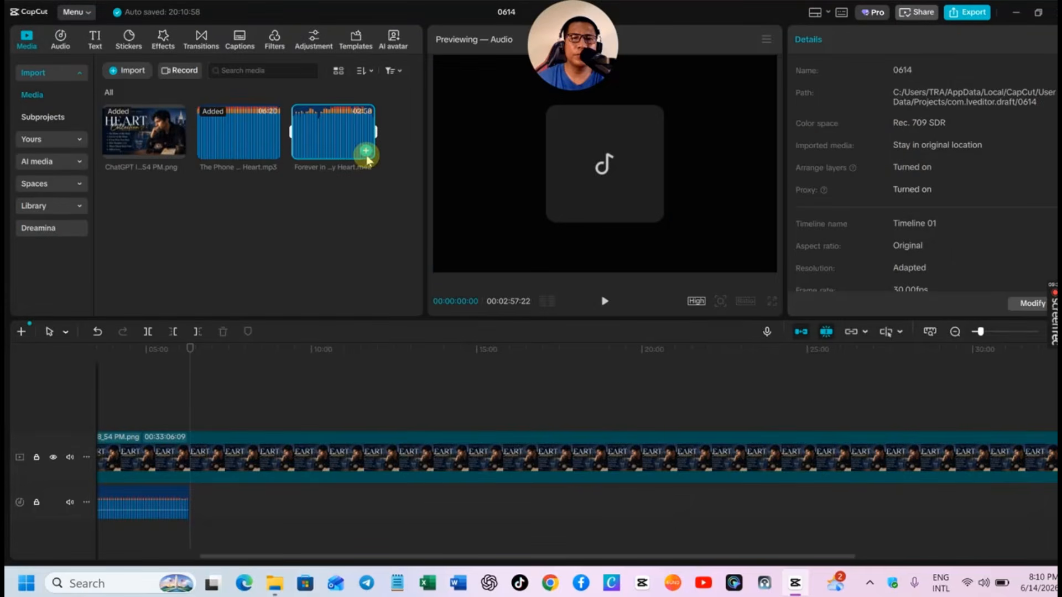
click(366, 152)
Step: Import If You Were Not Here.mp3, add it directly after the second song, and move the playhead to its end
click(292, 534)
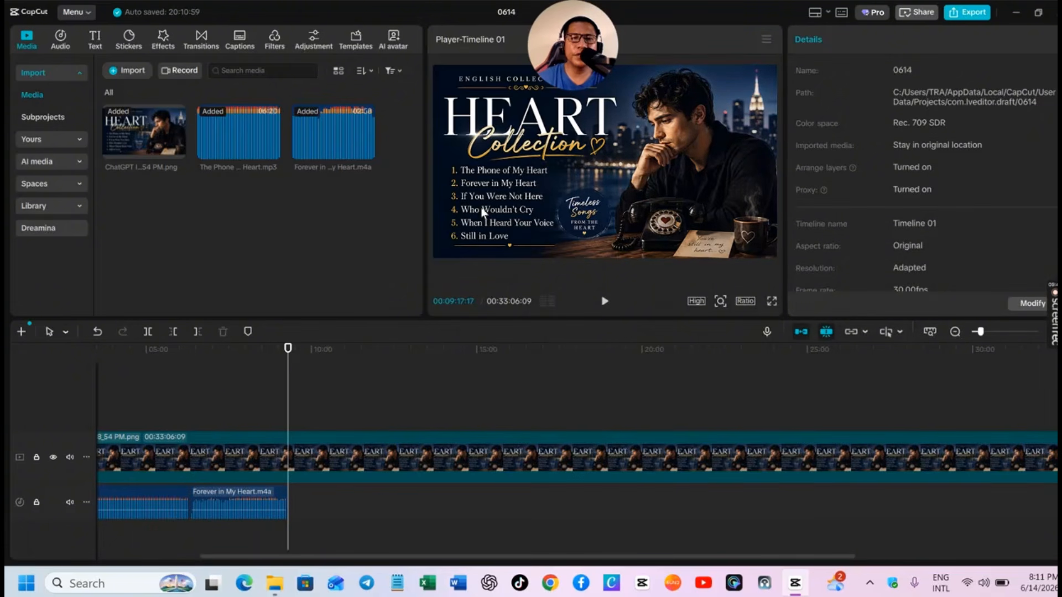
click(131, 76)
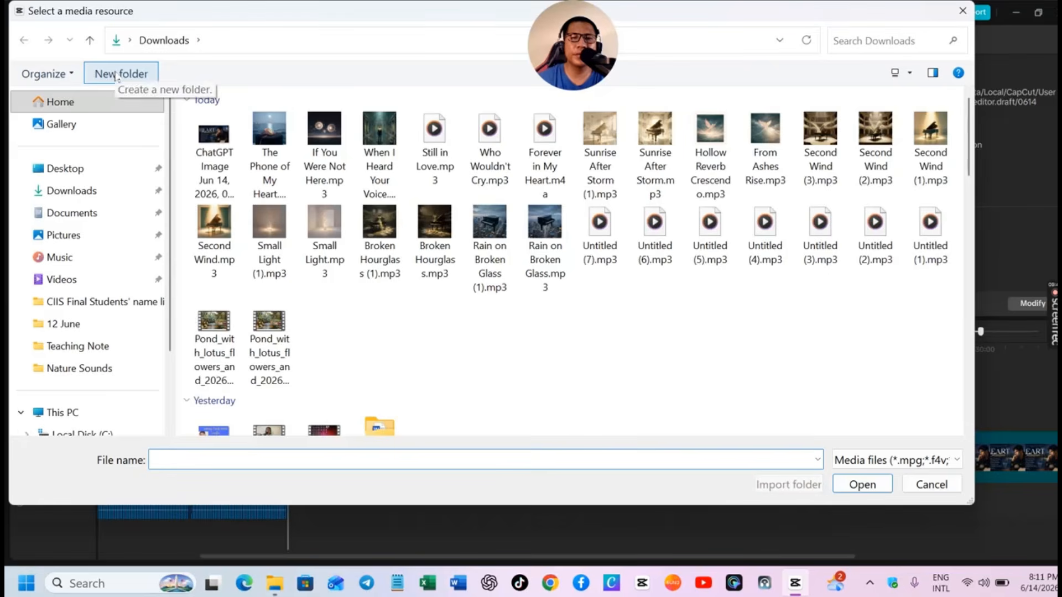
click(381, 187)
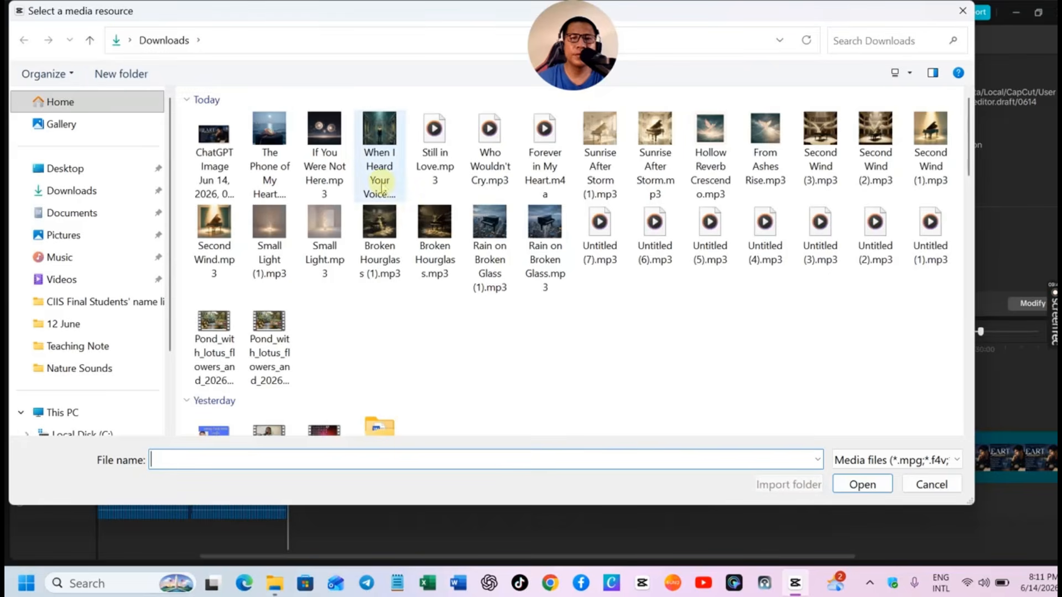
click(325, 166)
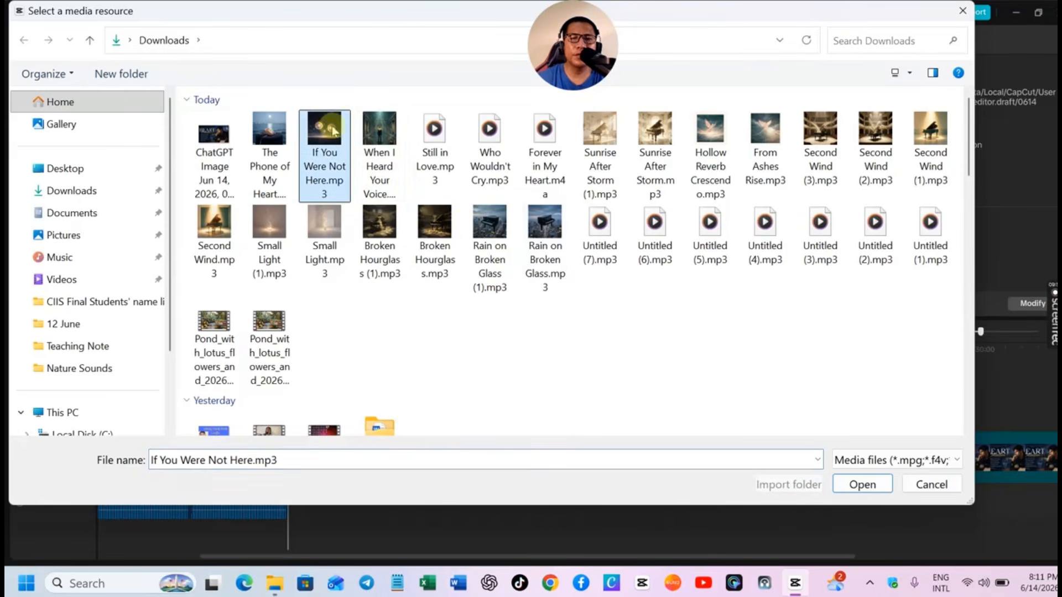
click(873, 491)
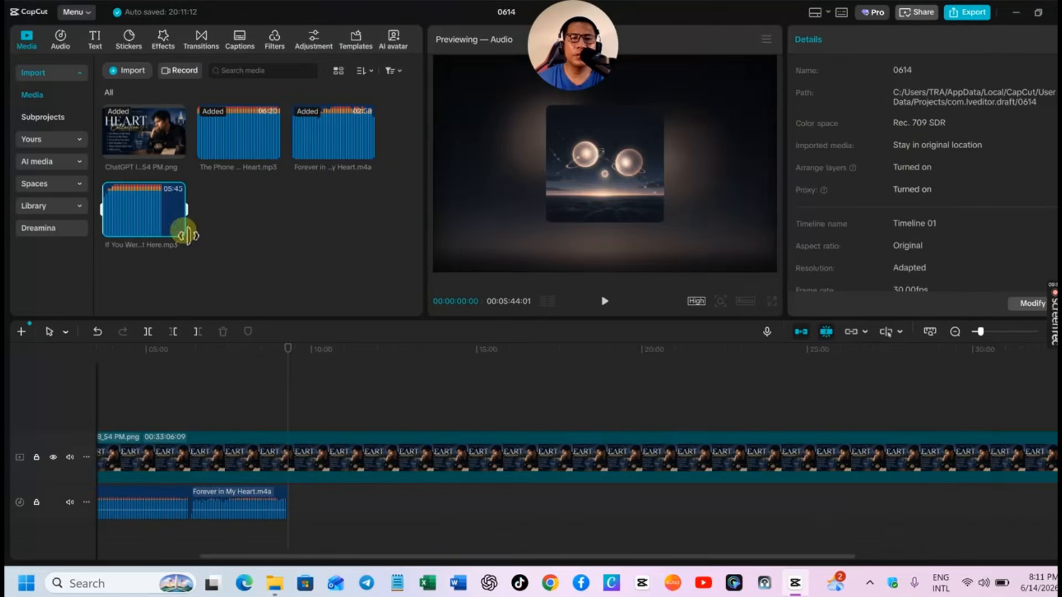
click(177, 229)
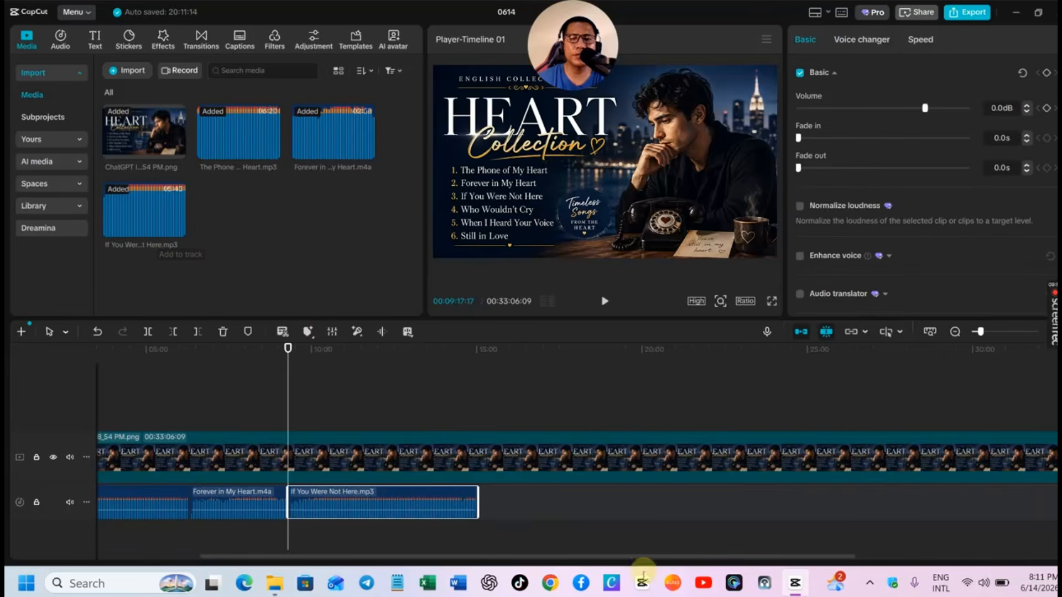
click(483, 533)
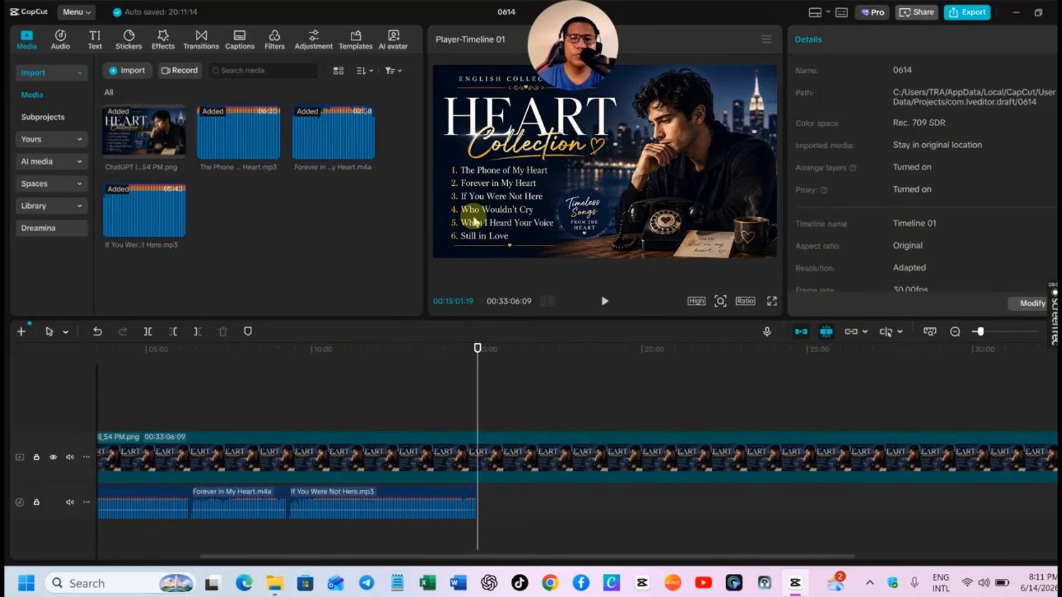
Step: Import Who Wouldn't Cry.mp3 from Downloads, add it directly after the third song, and move the playhead to its end
click(121, 71)
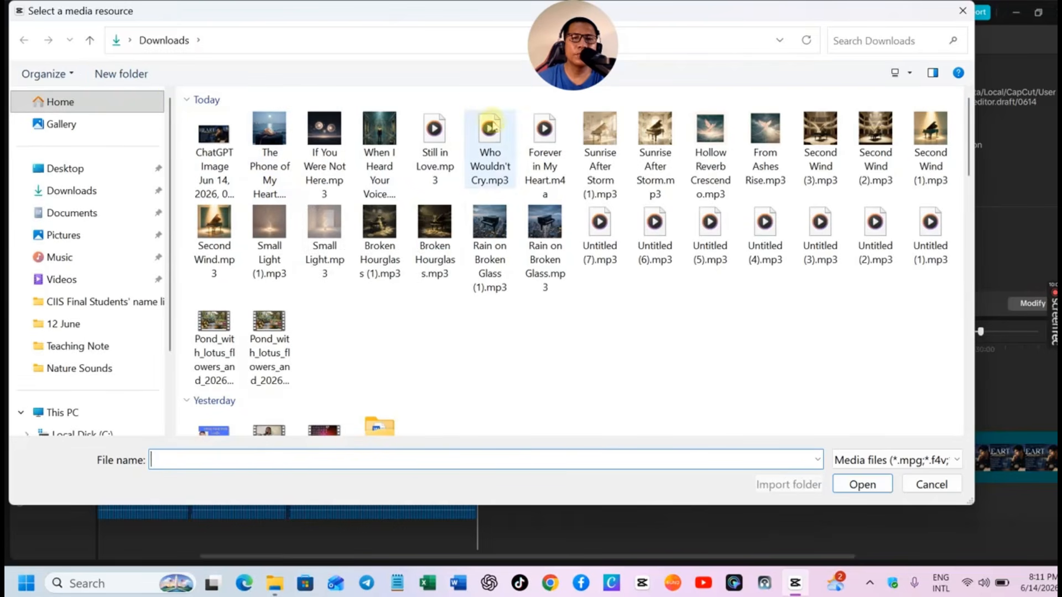
click(489, 145)
click(852, 483)
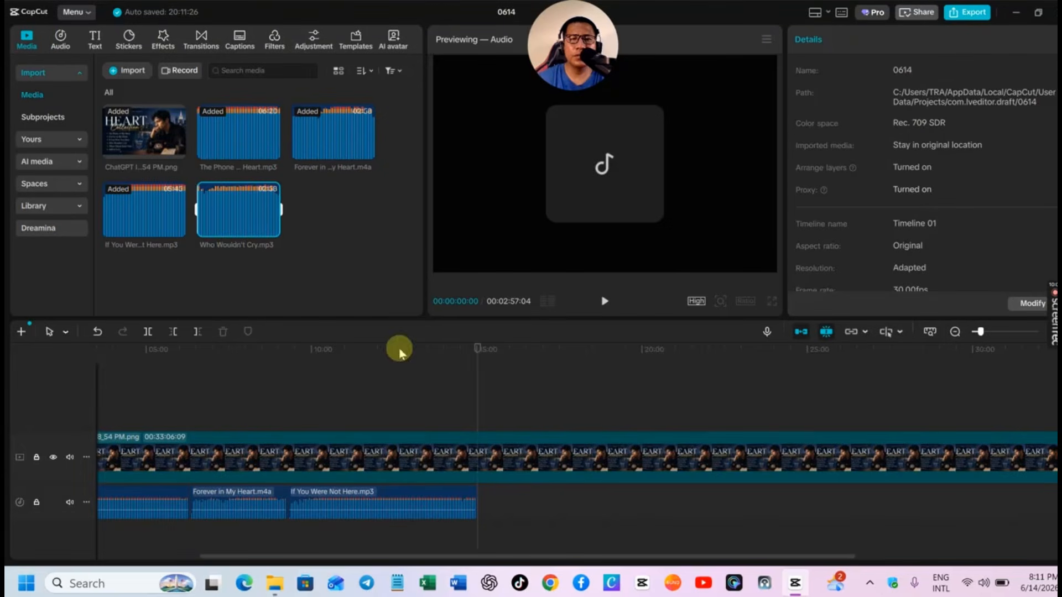
click(271, 229)
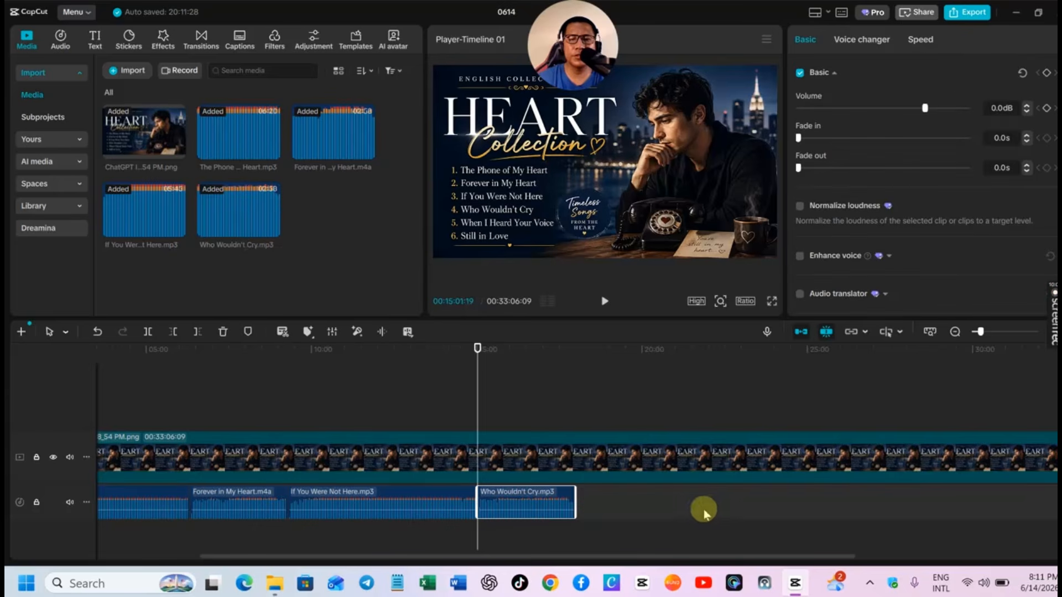
click(576, 530)
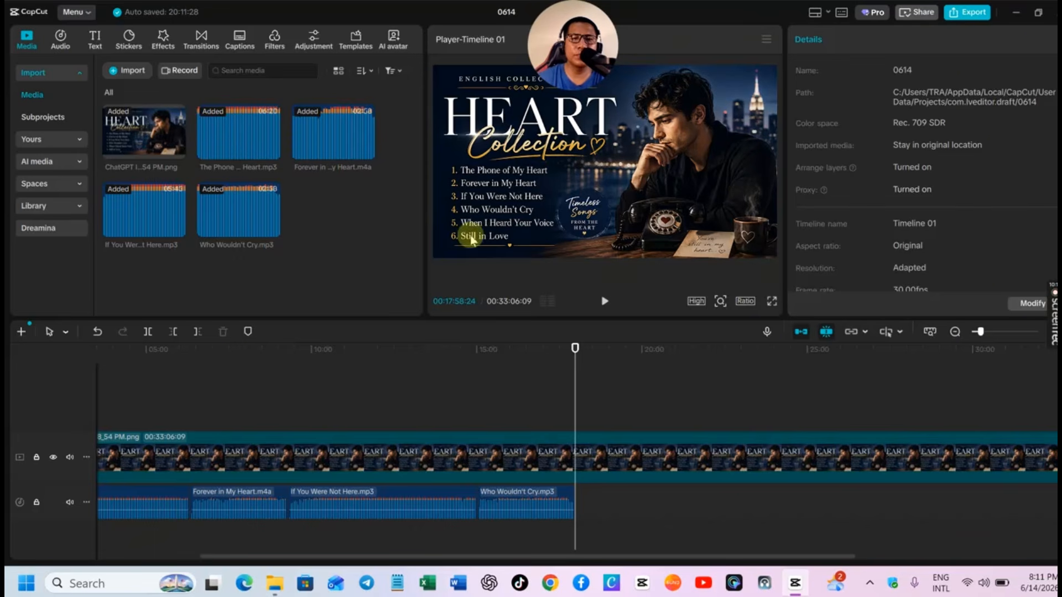
Step: Import When I Heard Your Voice.mp3, add it directly after the fourth song, and move the playhead to its end
click(111, 77)
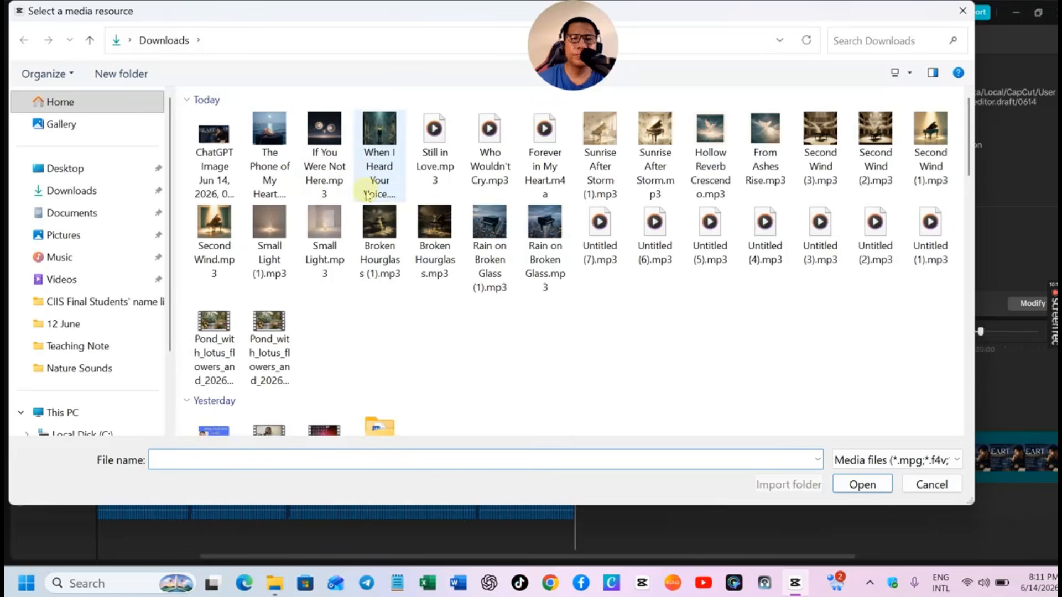
click(366, 196)
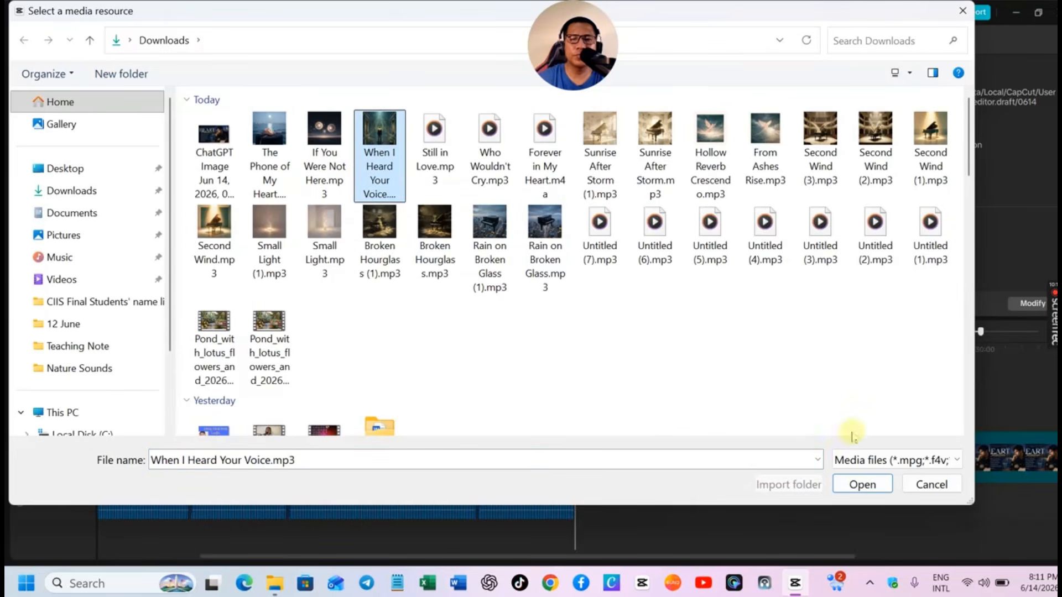
click(862, 485)
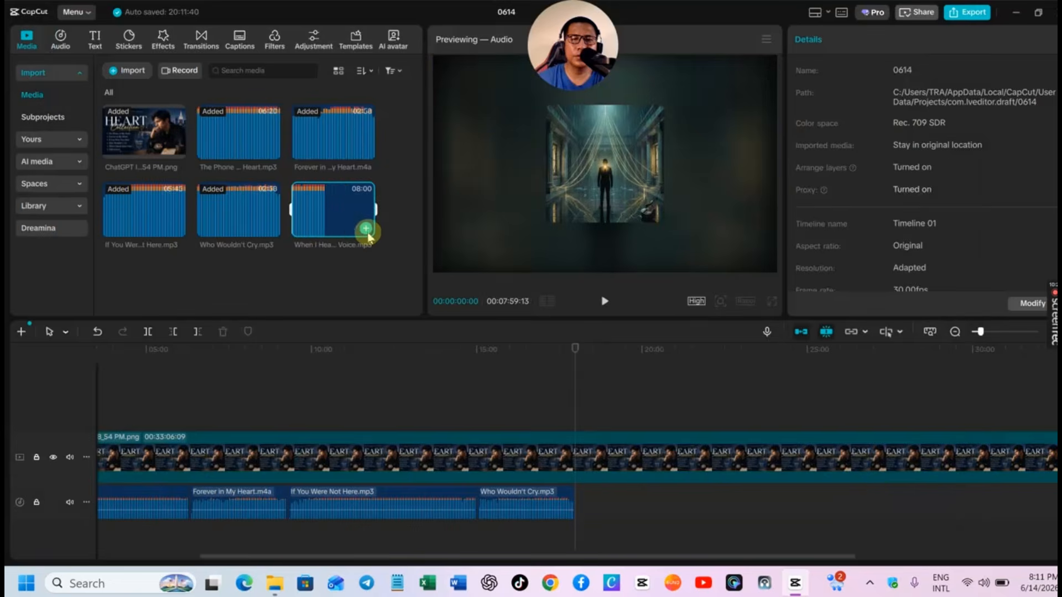
click(366, 229)
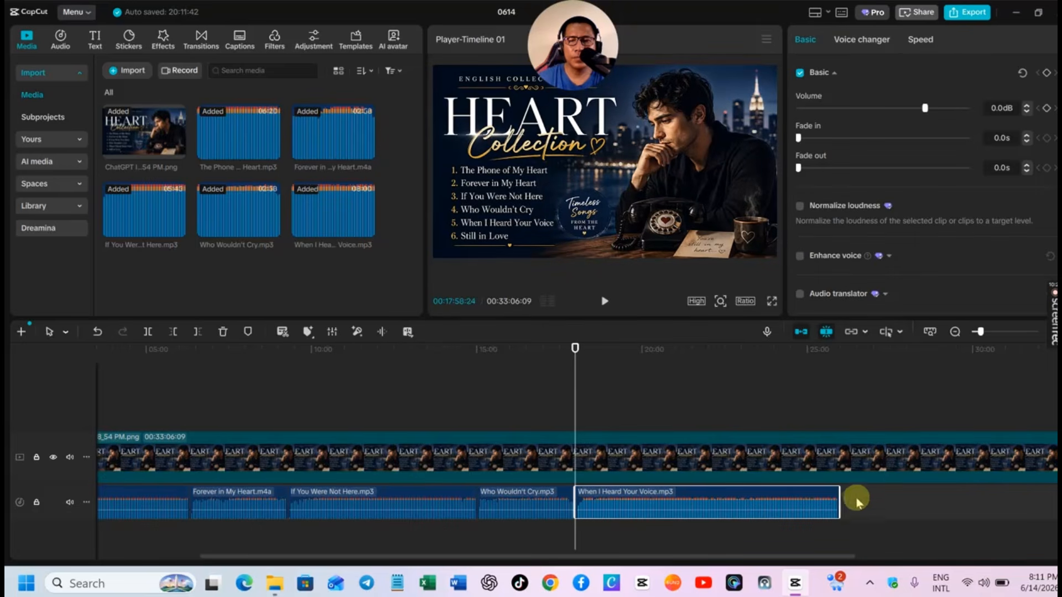
click(844, 536)
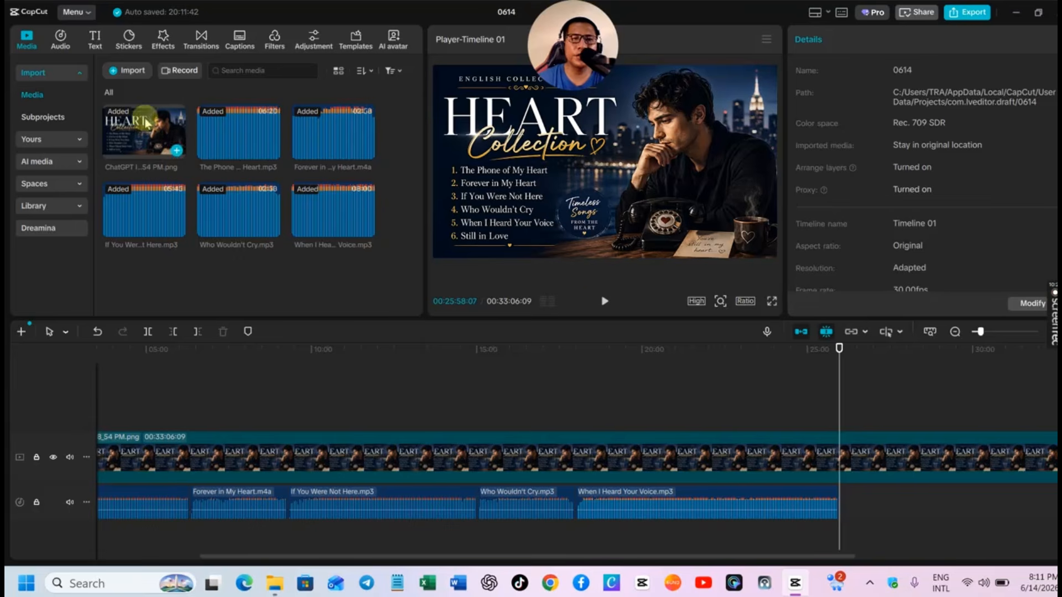
Step: Import Still in Love.mp3 from Downloads and add it directly after the fifth song on the audio track
click(114, 70)
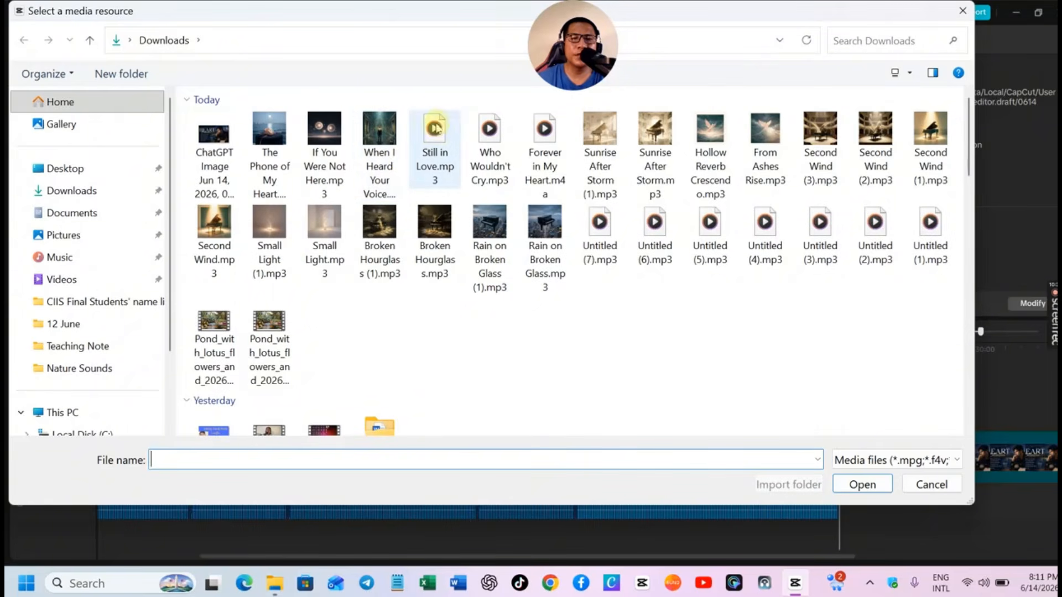
click(435, 128)
click(839, 481)
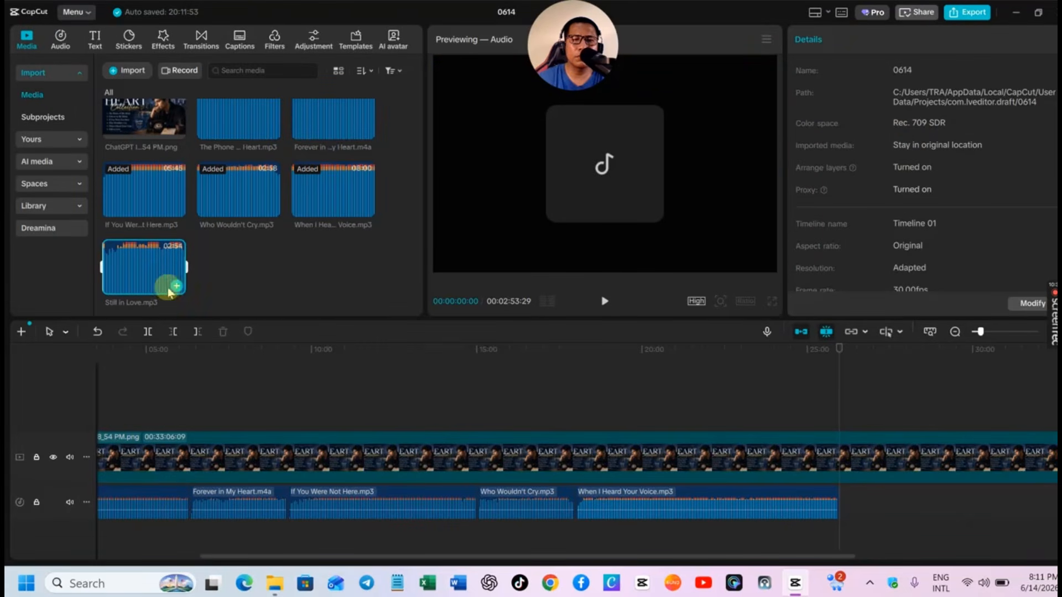
click(175, 286)
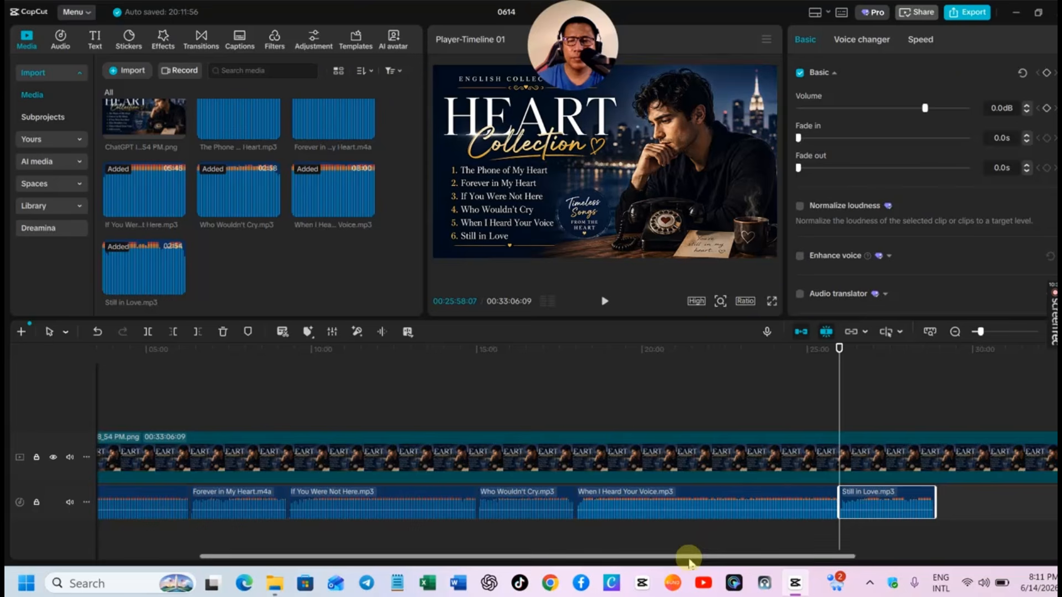
Step: Trim the thumbnail image clip back to the end of the last song, at about 28 minutes 52 seconds
drag(710, 561, 863, 556)
click(828, 470)
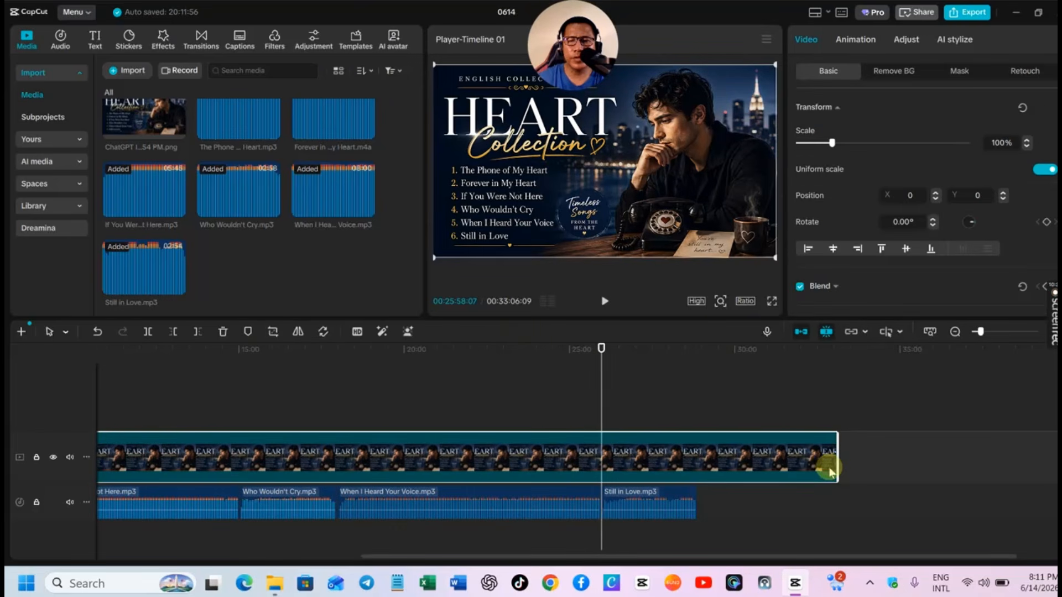
drag(833, 464, 692, 475)
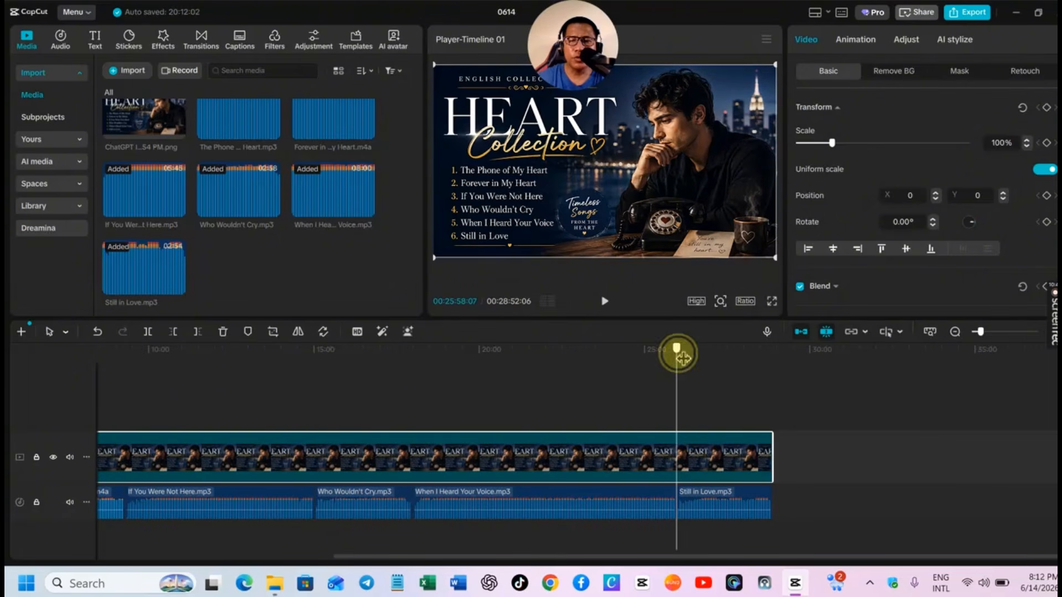
Step: Play the opening of the video briefly from the start of the timeline
drag(680, 354, 131, 454)
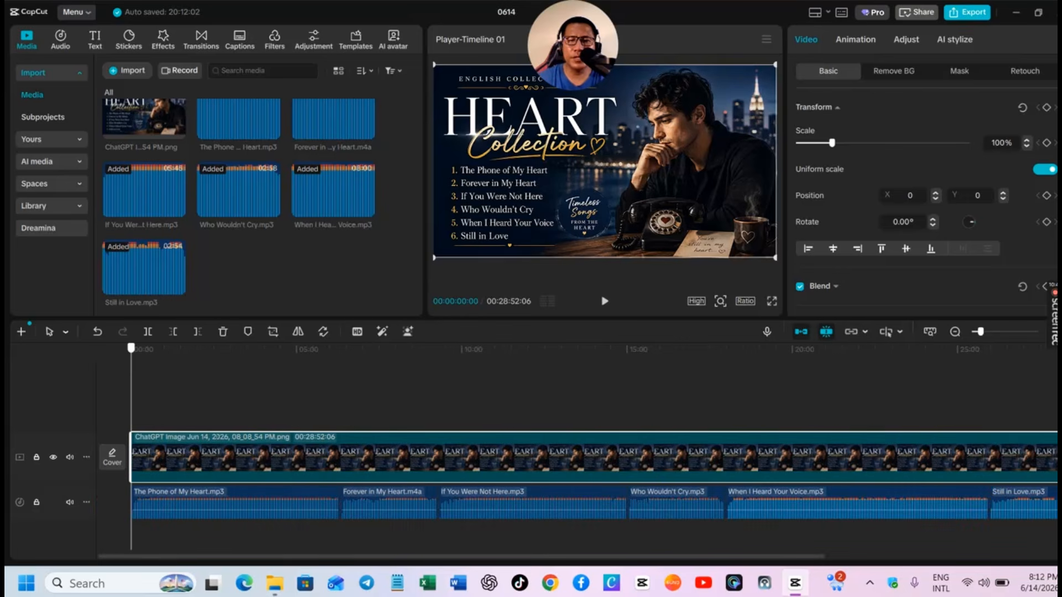
click(603, 308)
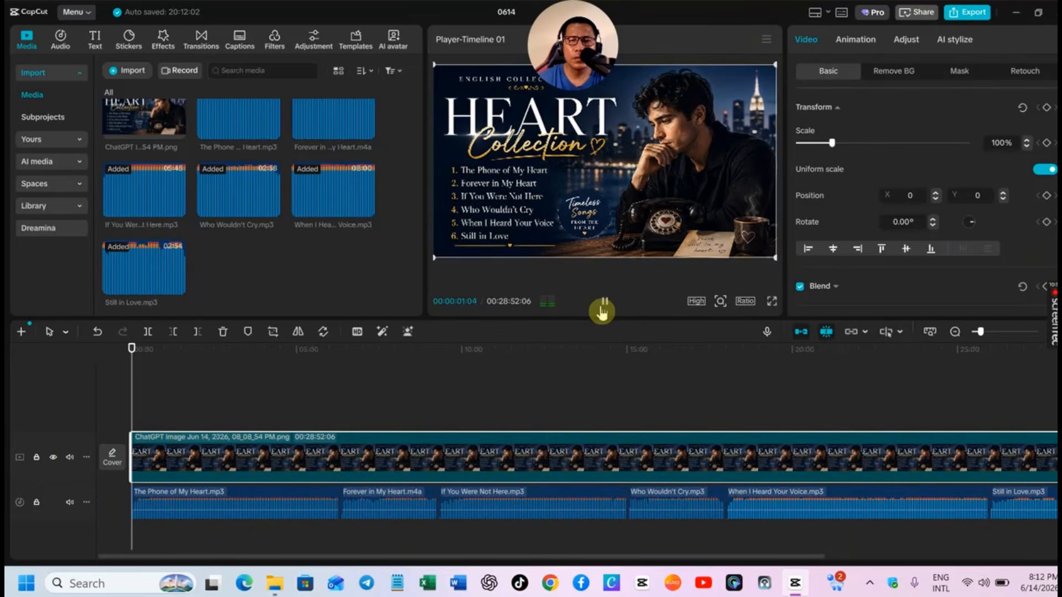
click(603, 309)
Step: Add the animated red circle sticker at the start of the timeline and extend it to the end of the first song
drag(132, 353, 112, 349)
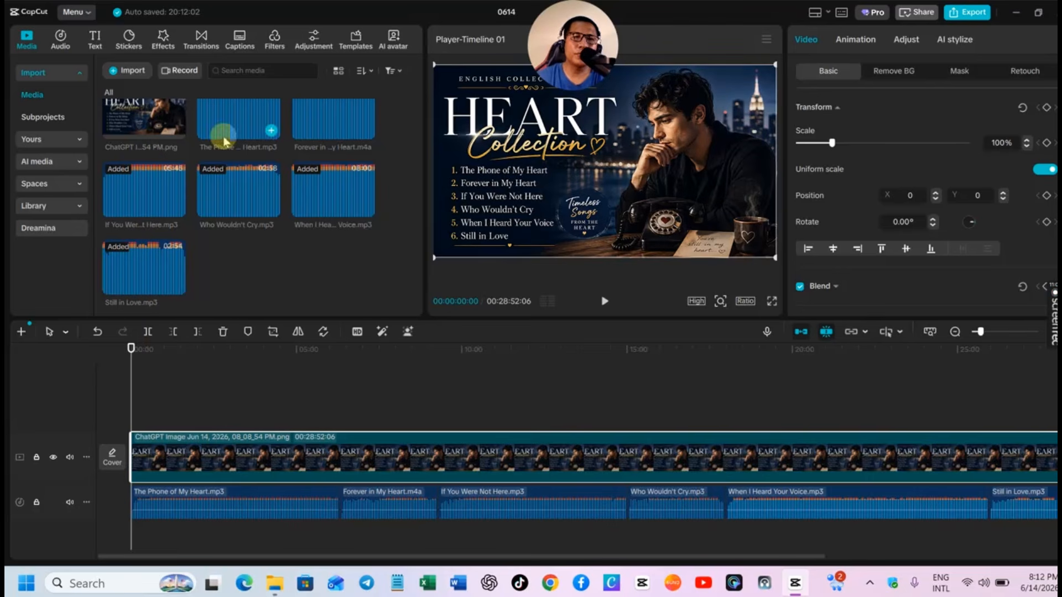
click(126, 41)
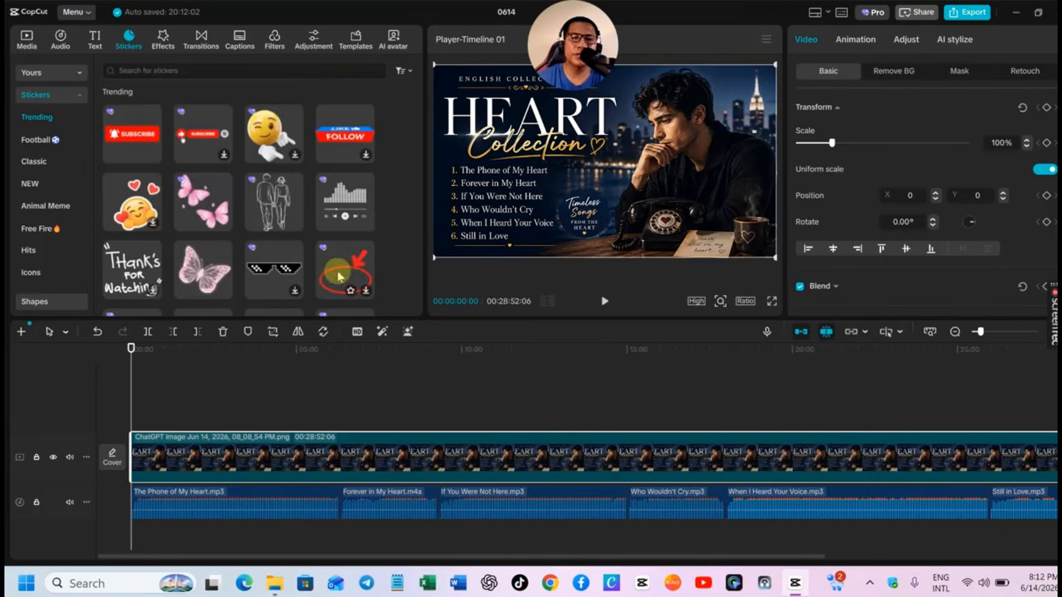
scroll(194, 148, down, 5)
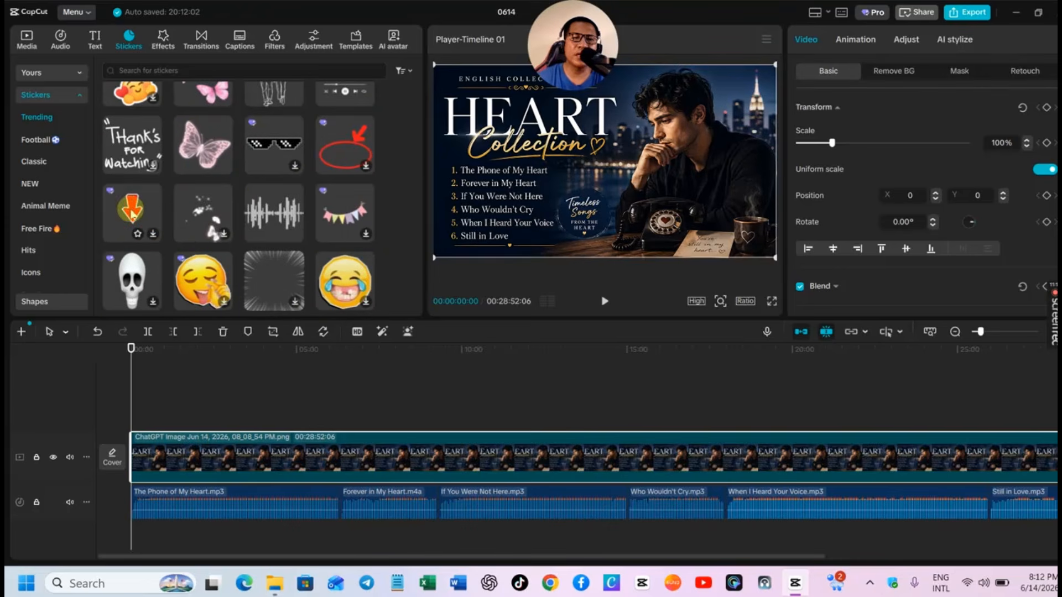
scroll(175, 221, down, 5)
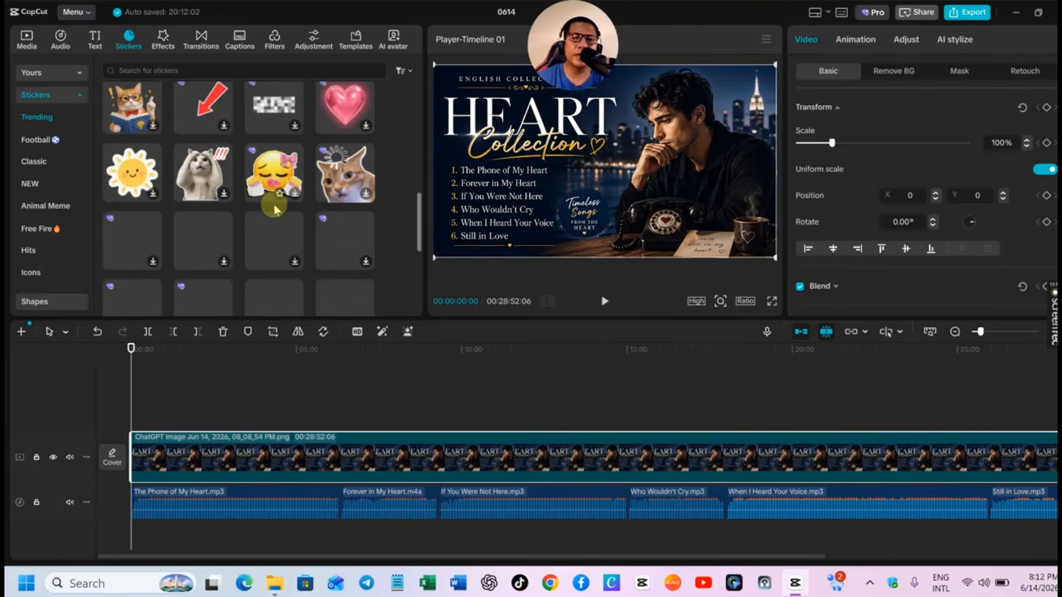
scroll(280, 212, down, 5)
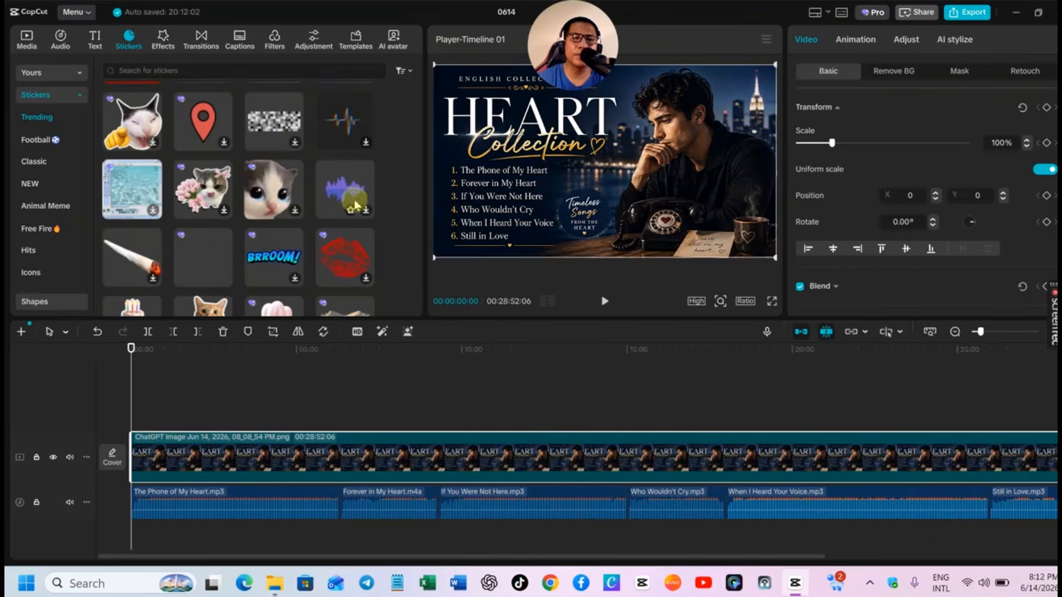
scroll(353, 202, up, 3)
scroll(346, 198, down, 4)
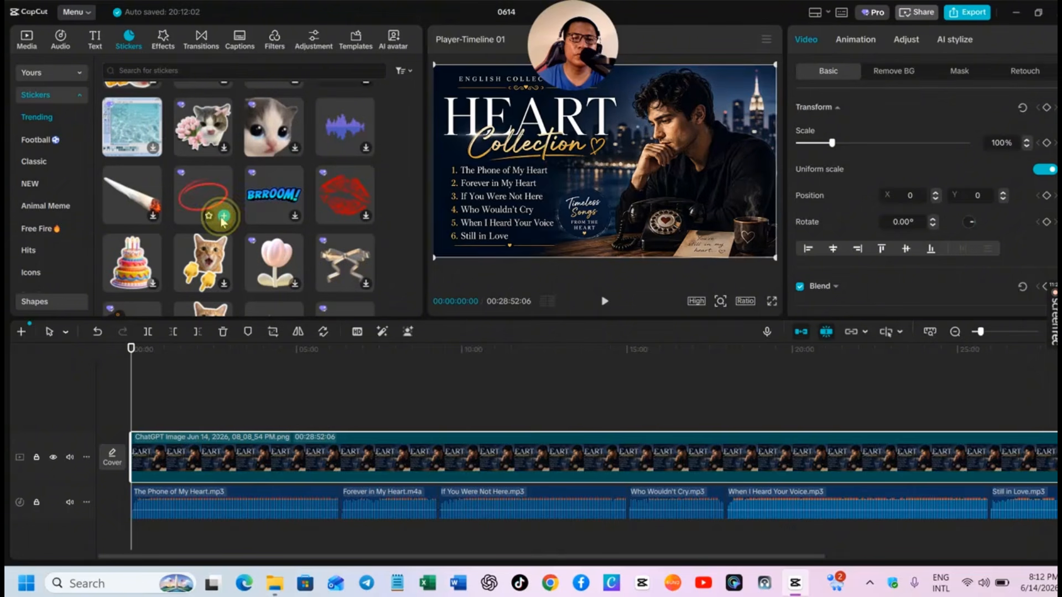
click(222, 217)
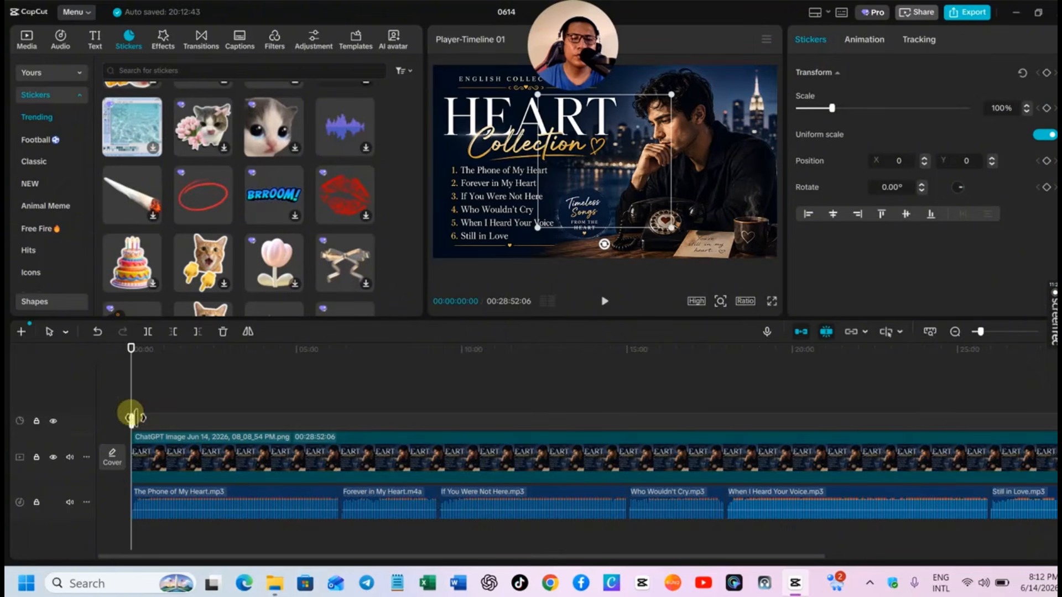
drag(131, 415, 340, 446)
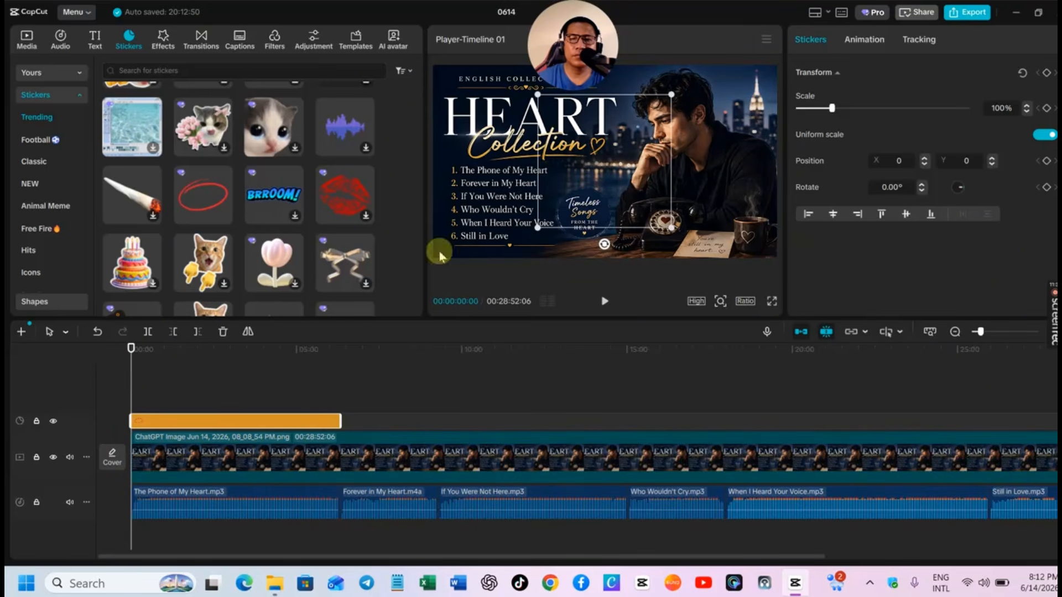
Step: Scale the red circle sticker to 21% and place it around the number 1 in the song list
click(170, 394)
click(602, 188)
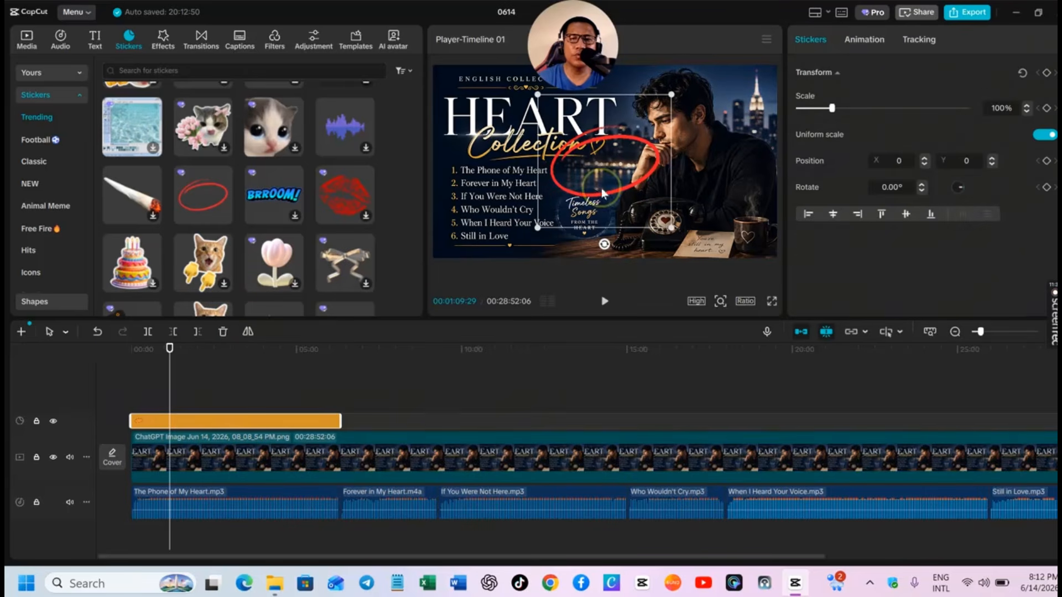
drag(665, 223, 456, 172)
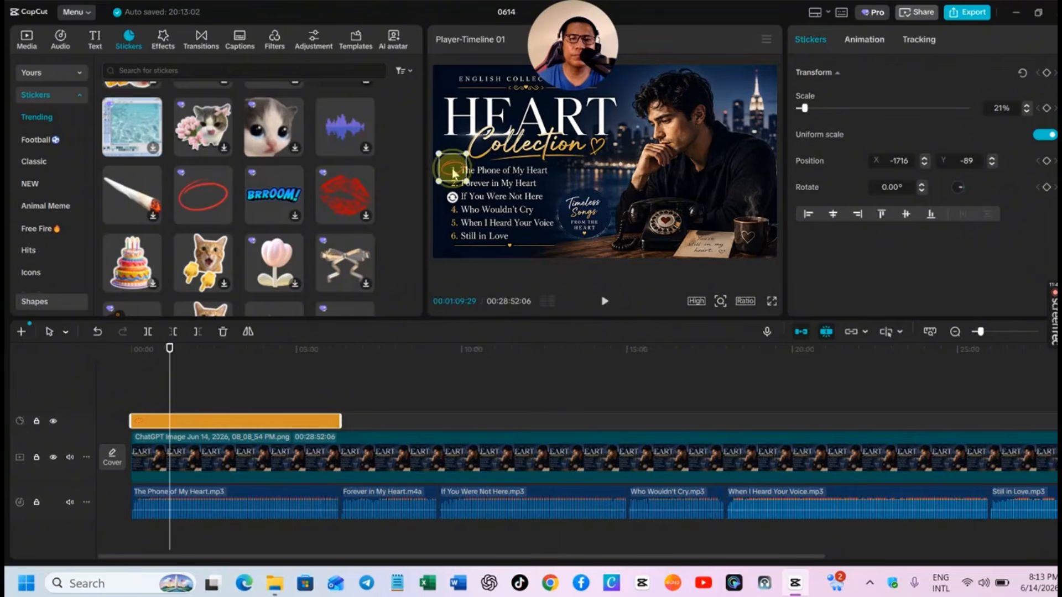
Step: Play the video in full screen to check the circle sticker around the first song's number
click(605, 301)
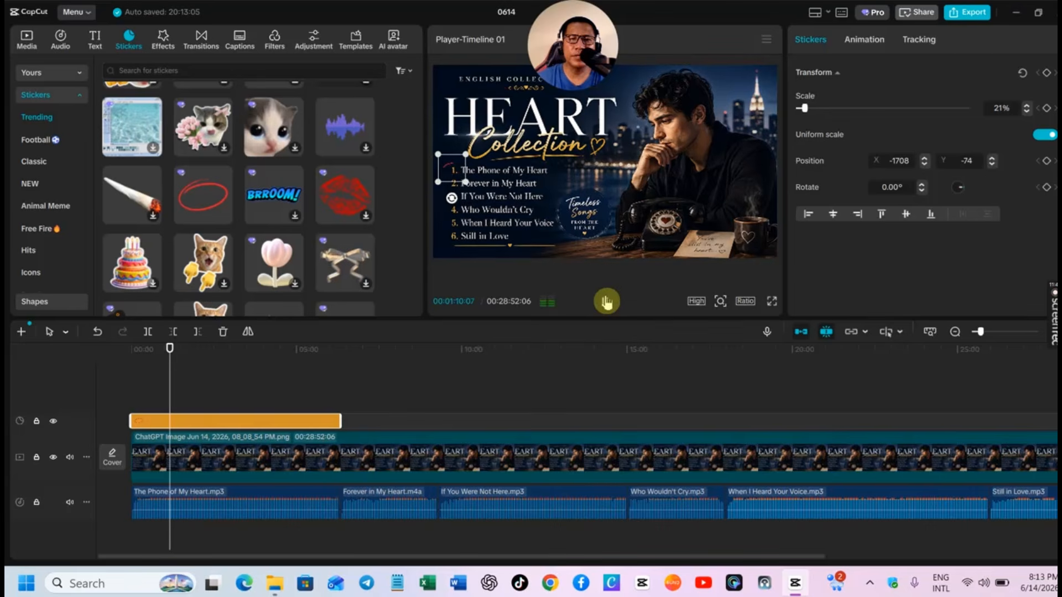
click(772, 303)
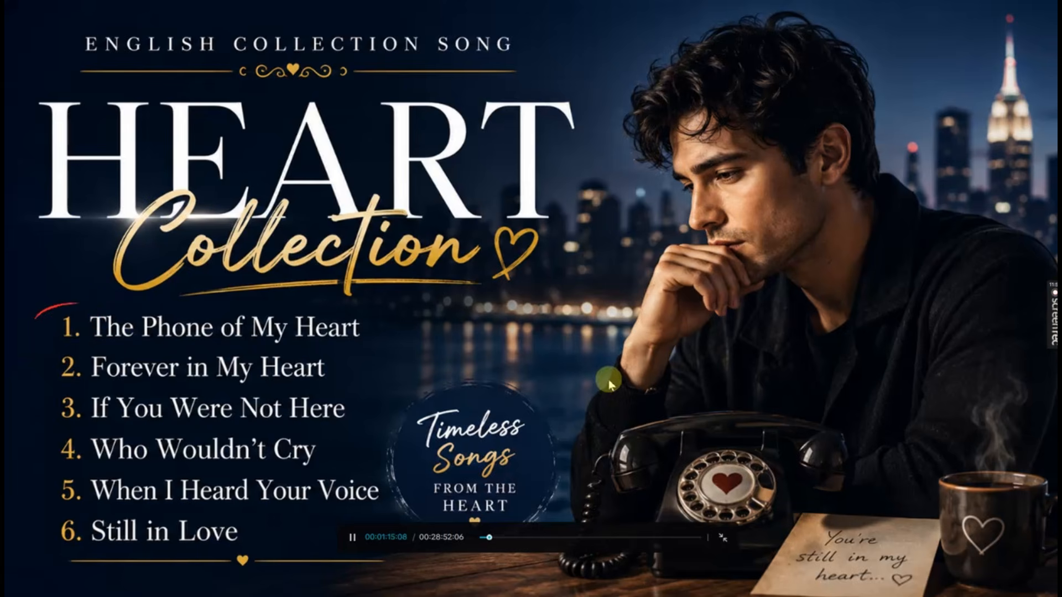
key(Escape)
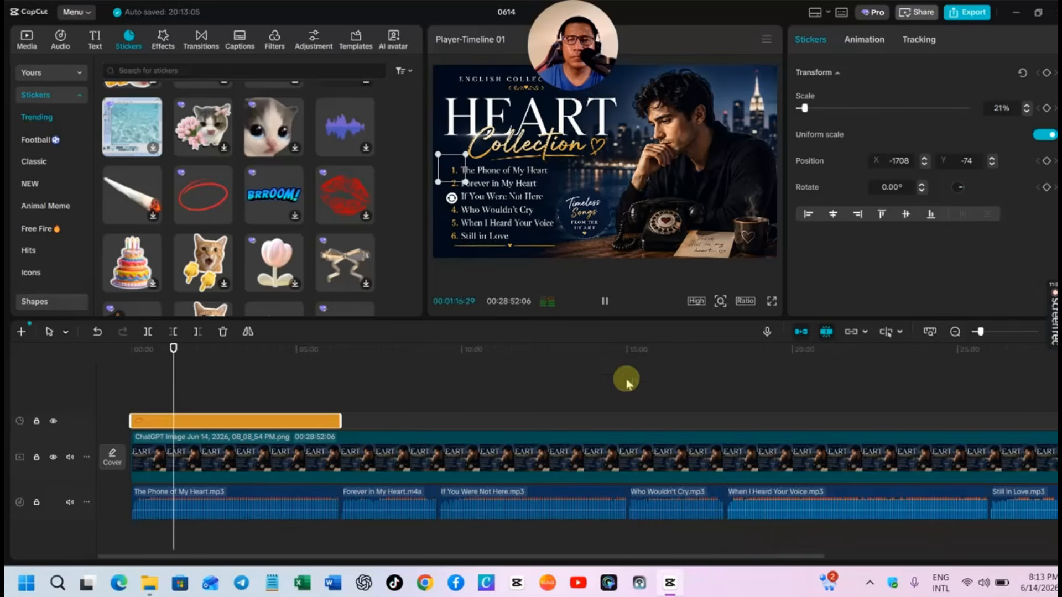
click(605, 311)
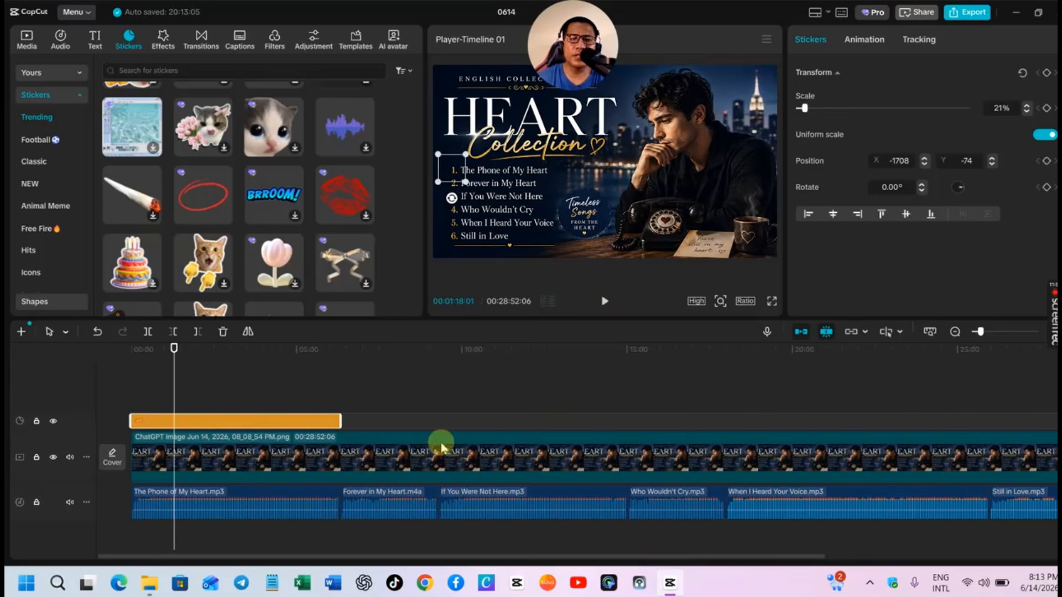
Step: Add another red circle sticker at the end of the first one and extend it to the end of the second song
click(354, 434)
click(343, 430)
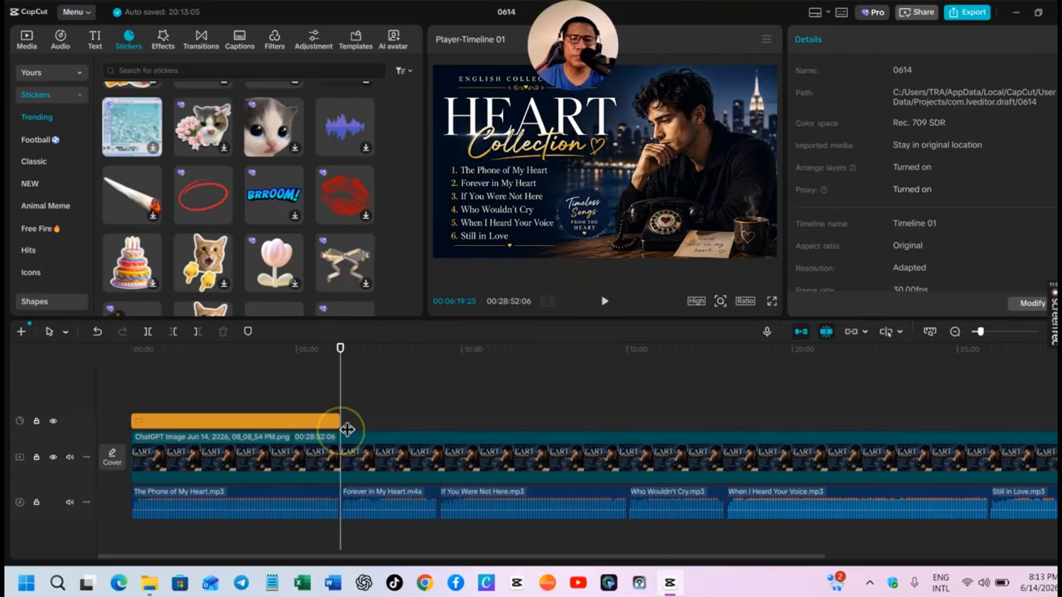
click(224, 216)
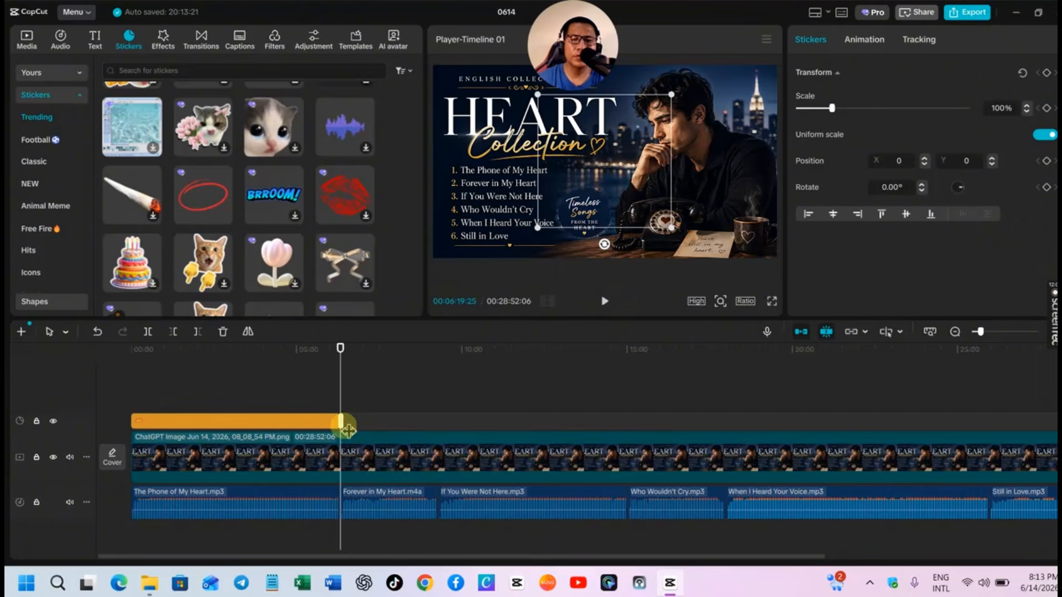
drag(344, 422, 437, 421)
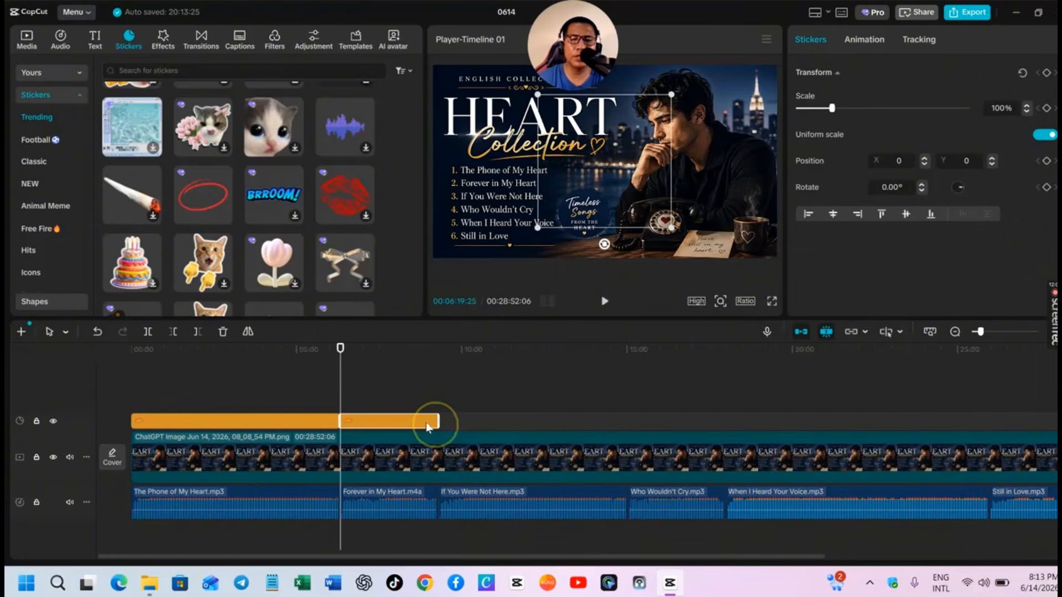
Step: Scale the second red circle sticker to 21% and place it around the number 2 in the song list
click(351, 387)
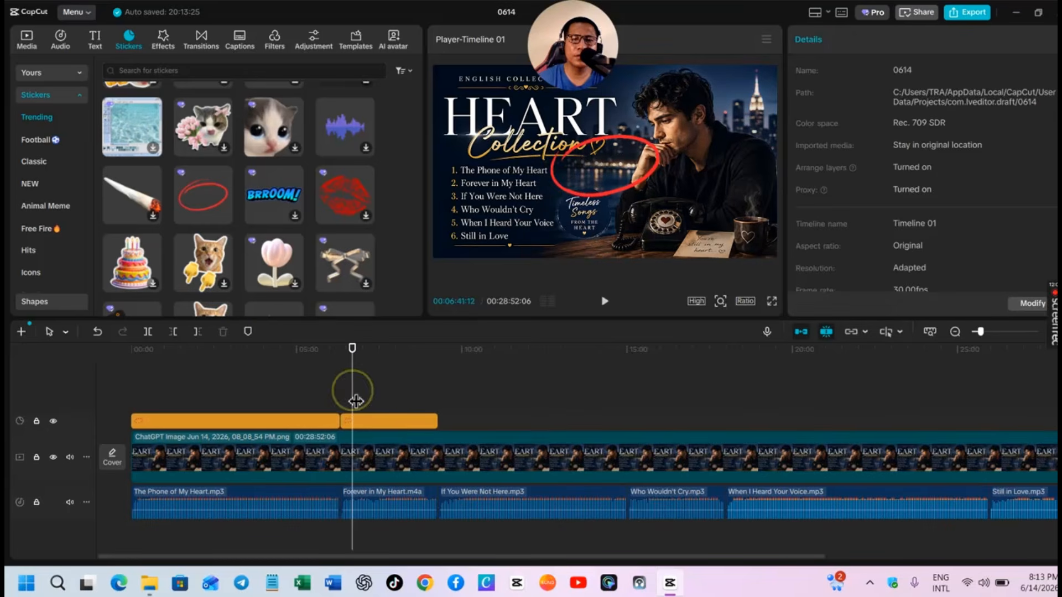
click(608, 174)
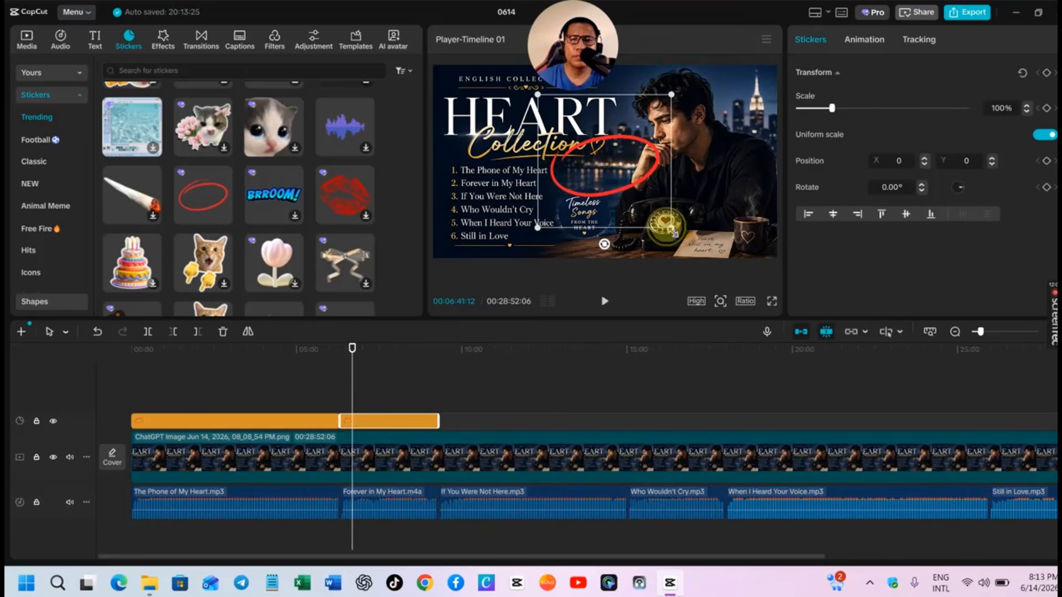
drag(674, 235, 456, 195)
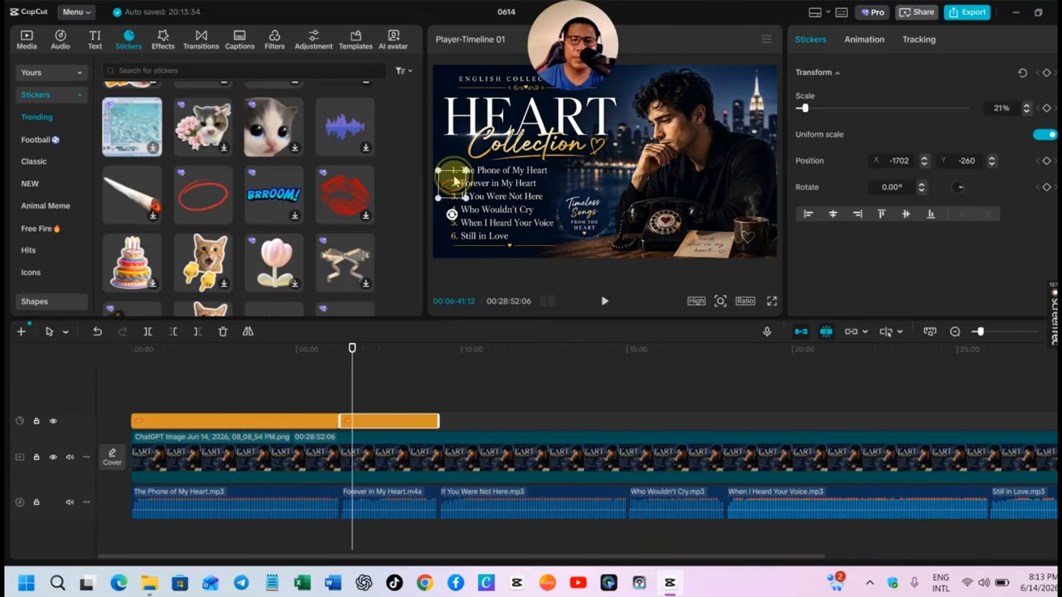
click(456, 192)
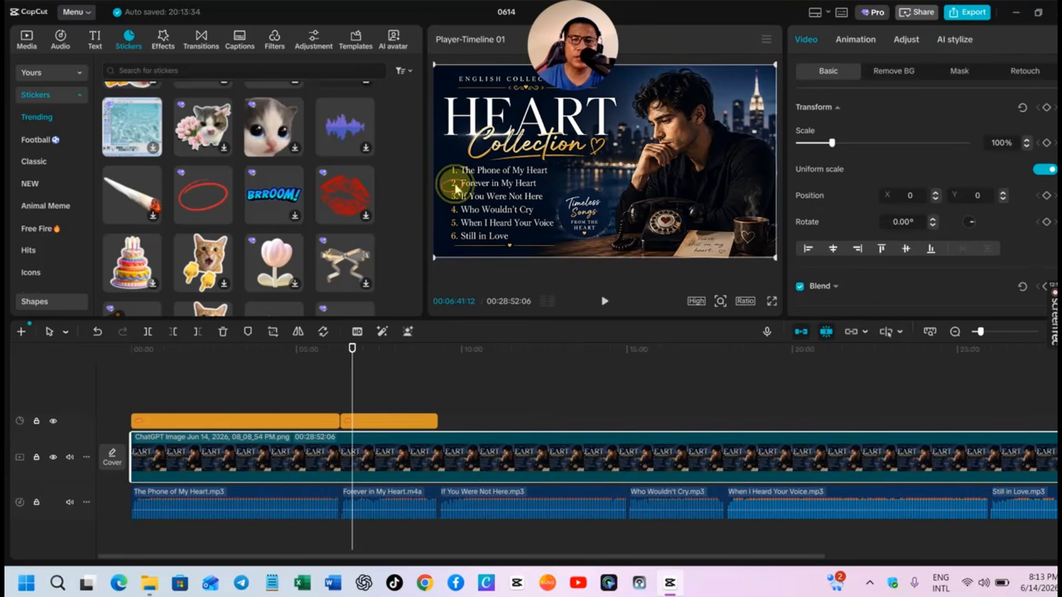
click(390, 422)
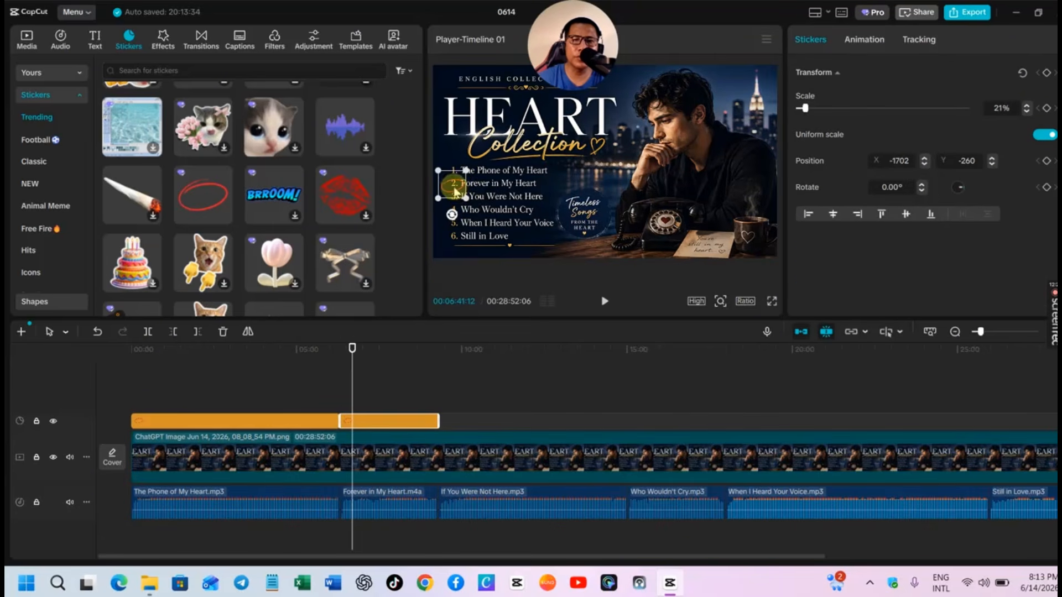
mouse_move(454, 180)
mouse_down()
mouse_move(452, 168)
mouse_move(457, 190)
mouse_up()
click(500, 213)
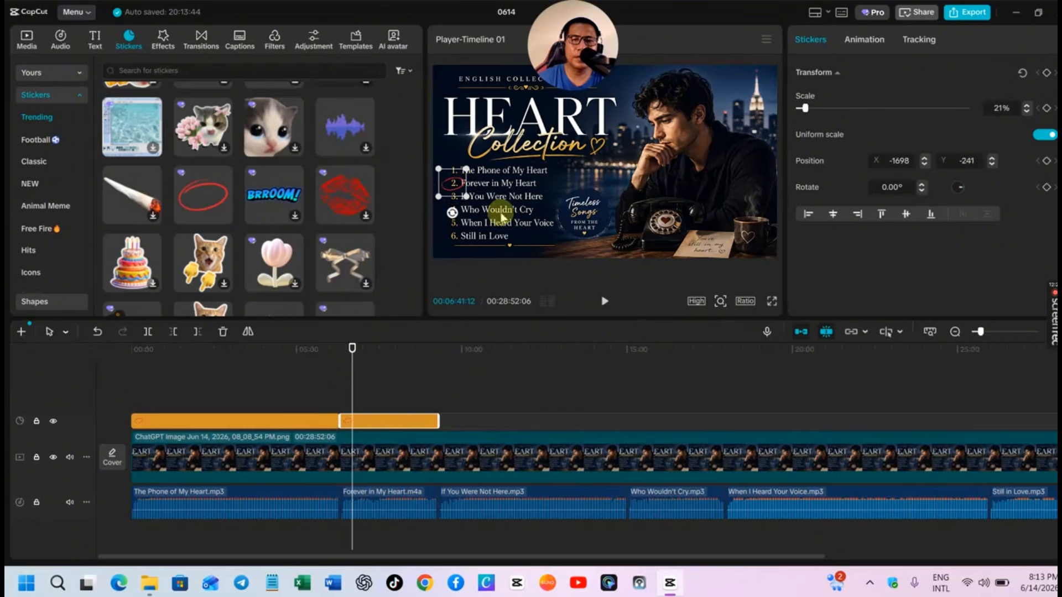
Step: Add a third red circle sticker at the end of the second one and extend it to the end of the third song
click(442, 457)
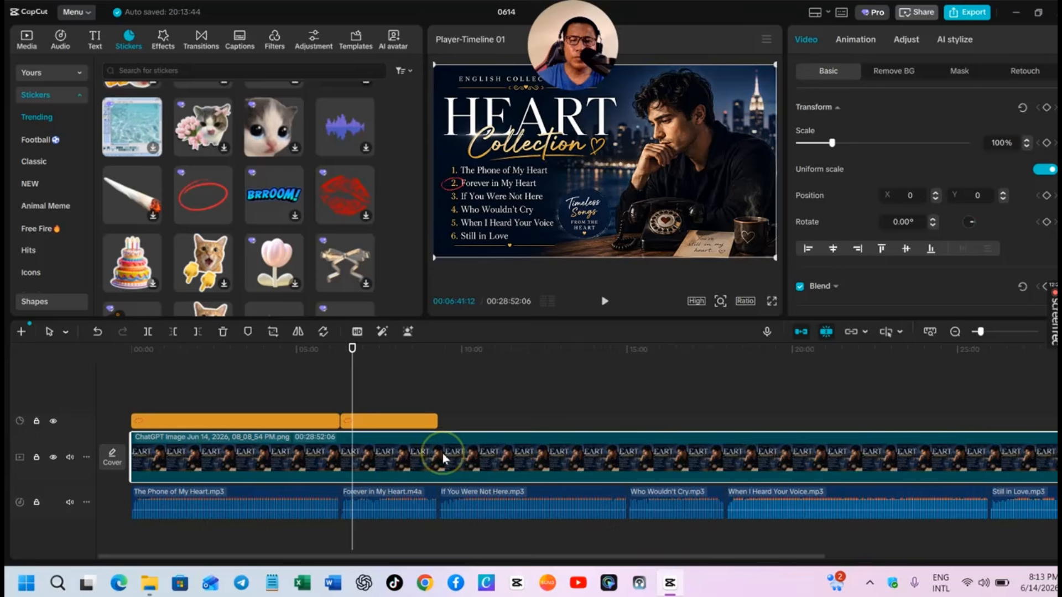
click(444, 398)
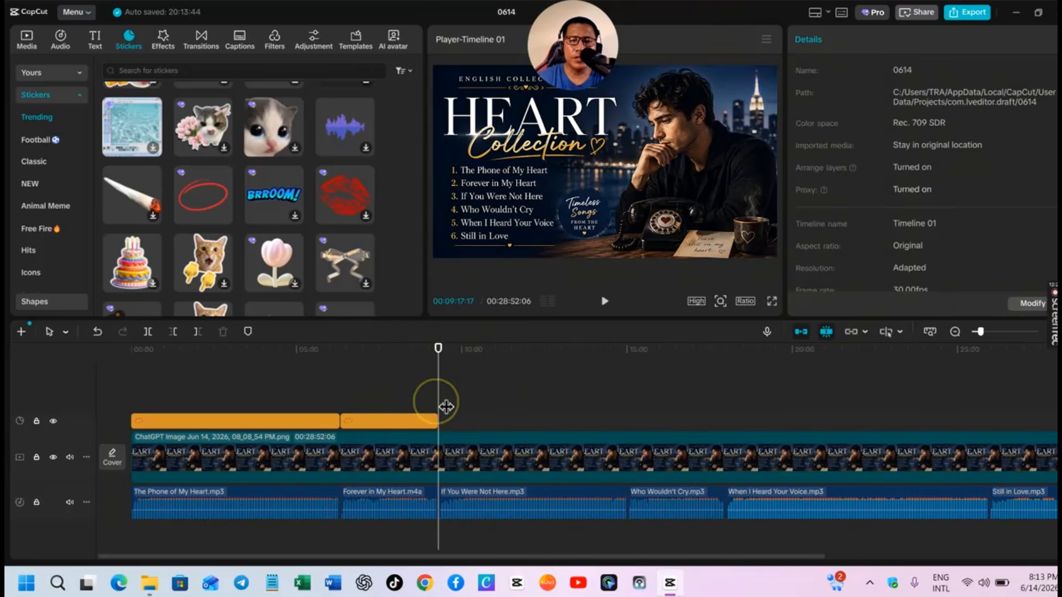
click(225, 217)
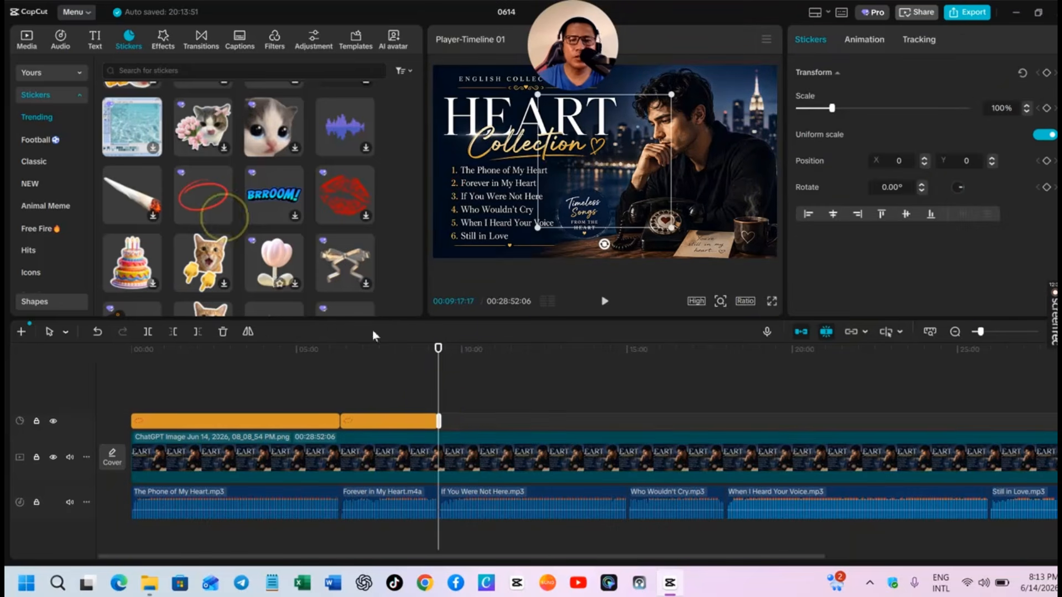
drag(438, 421, 621, 427)
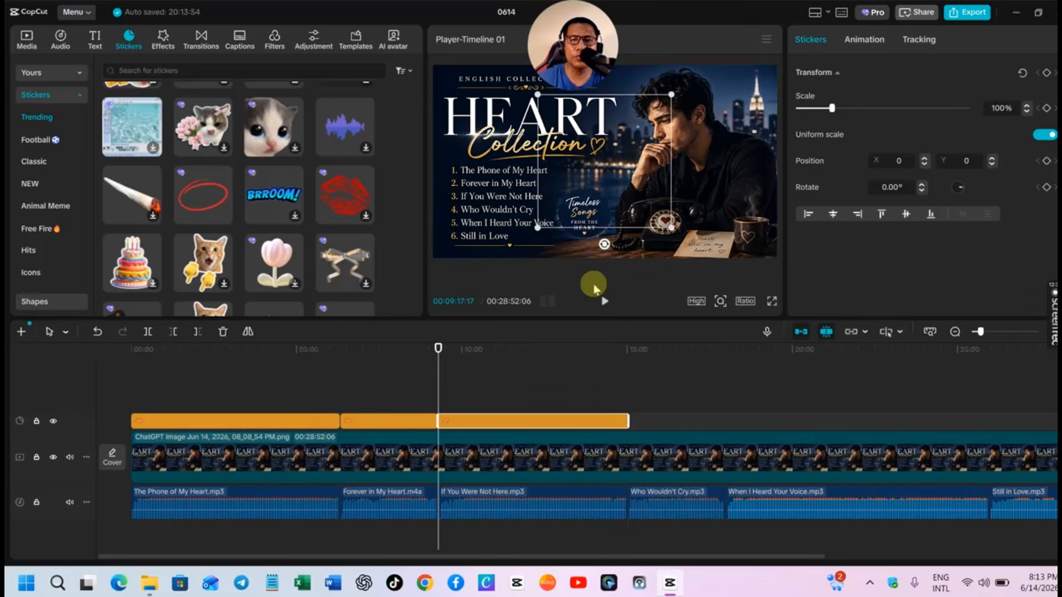
Step: Shrink the third red circle sticker and place it around the number 3 in the song list
click(445, 396)
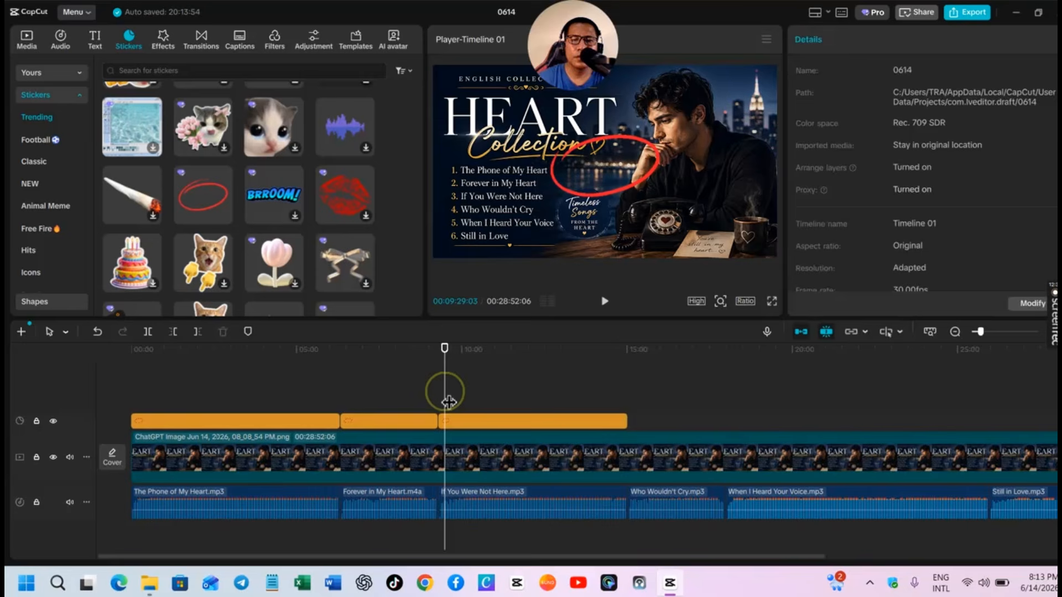
click(603, 166)
drag(671, 227, 453, 202)
click(582, 245)
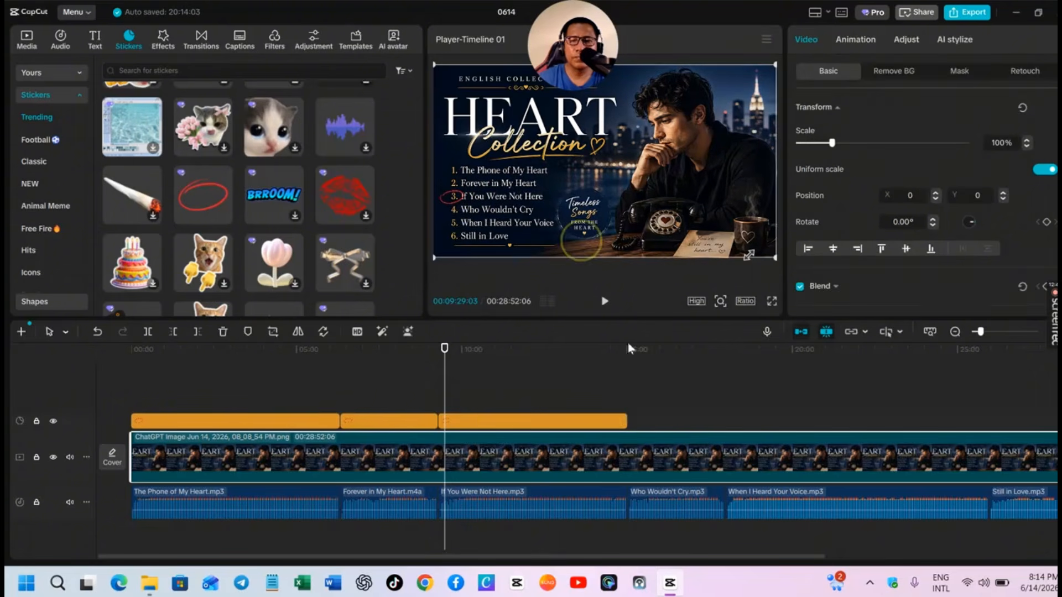
Step: Add a fourth red circle sticker where the third one ends and extend it to the end of the fourth song
click(635, 422)
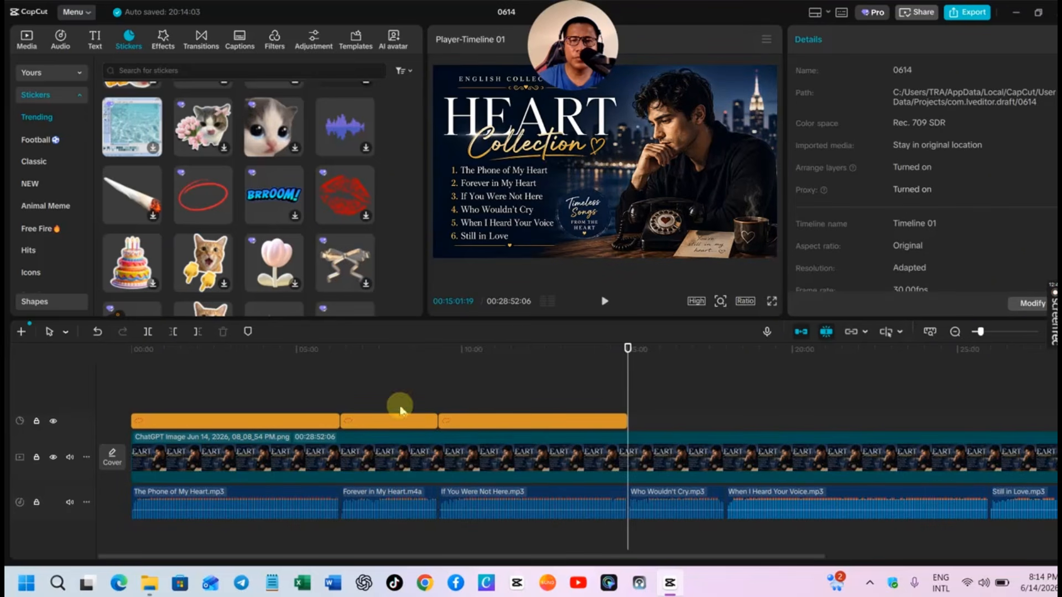
click(225, 216)
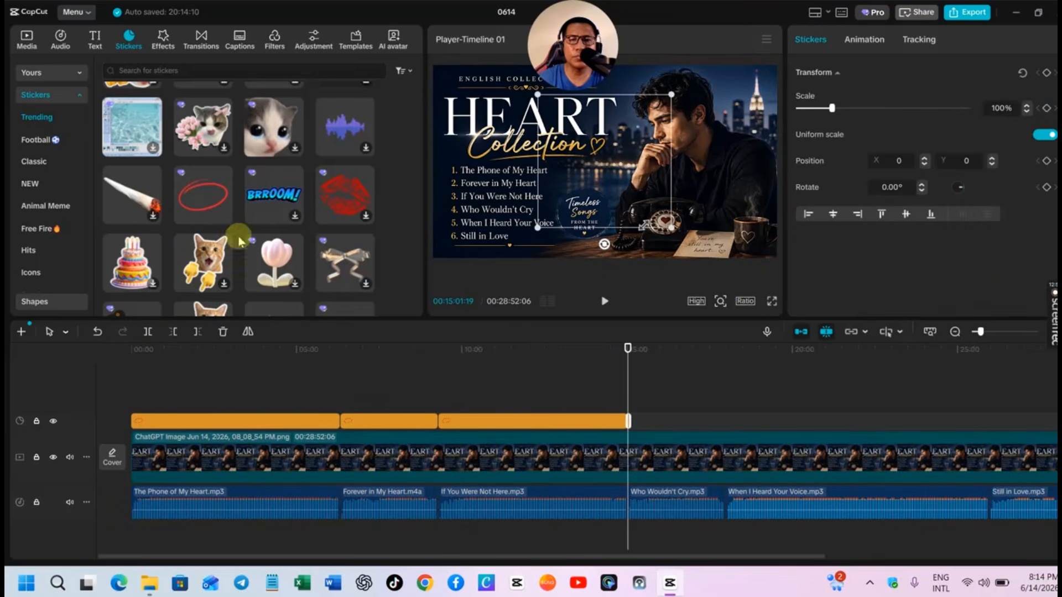
drag(630, 419, 726, 420)
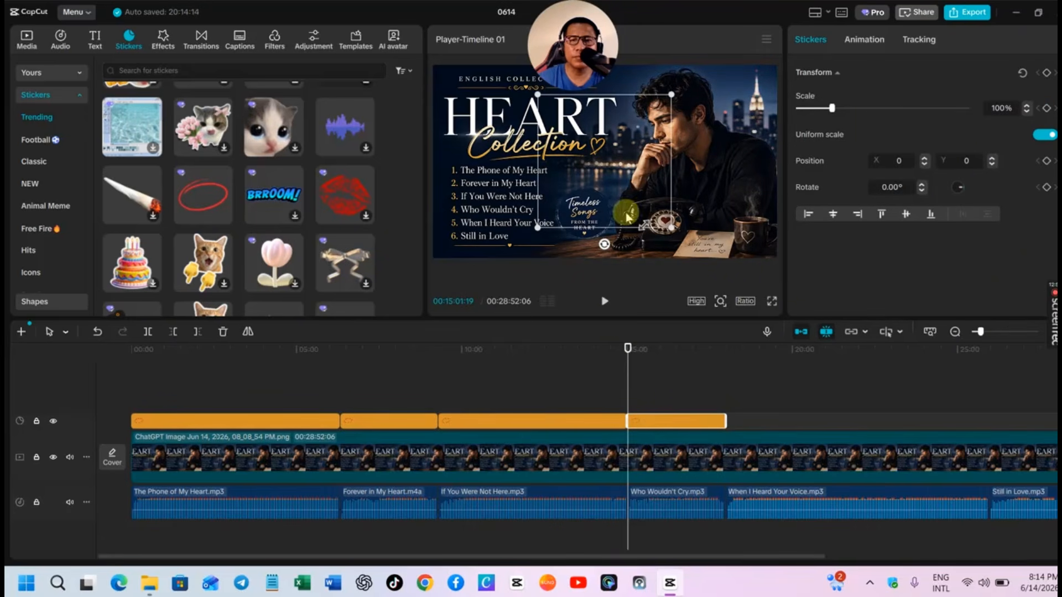
Step: Scale the fourth red circle sticker to 21% and place it around the number 4 in the song list
click(644, 372)
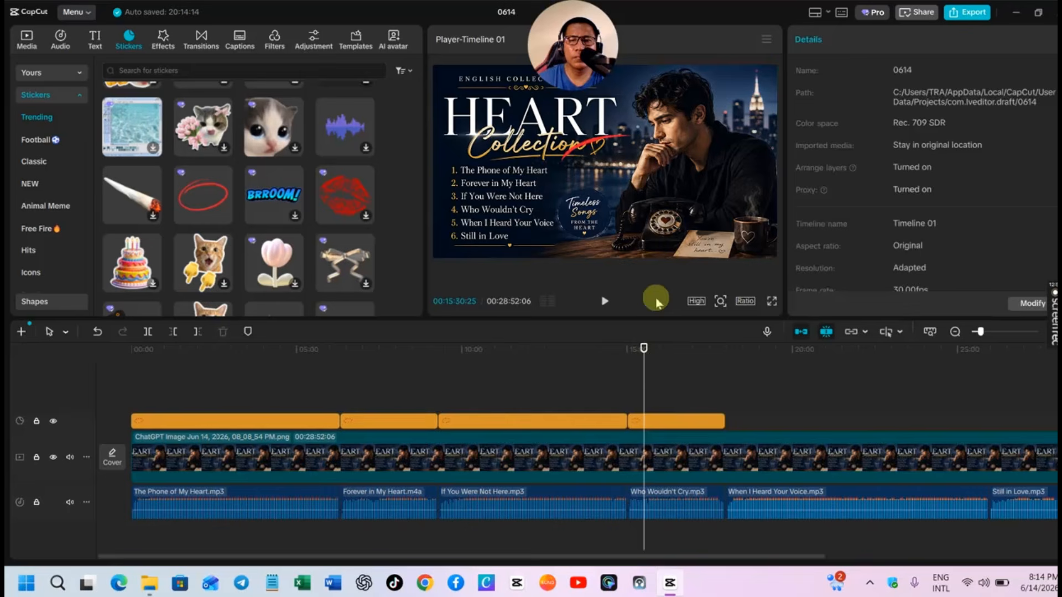
click(636, 359)
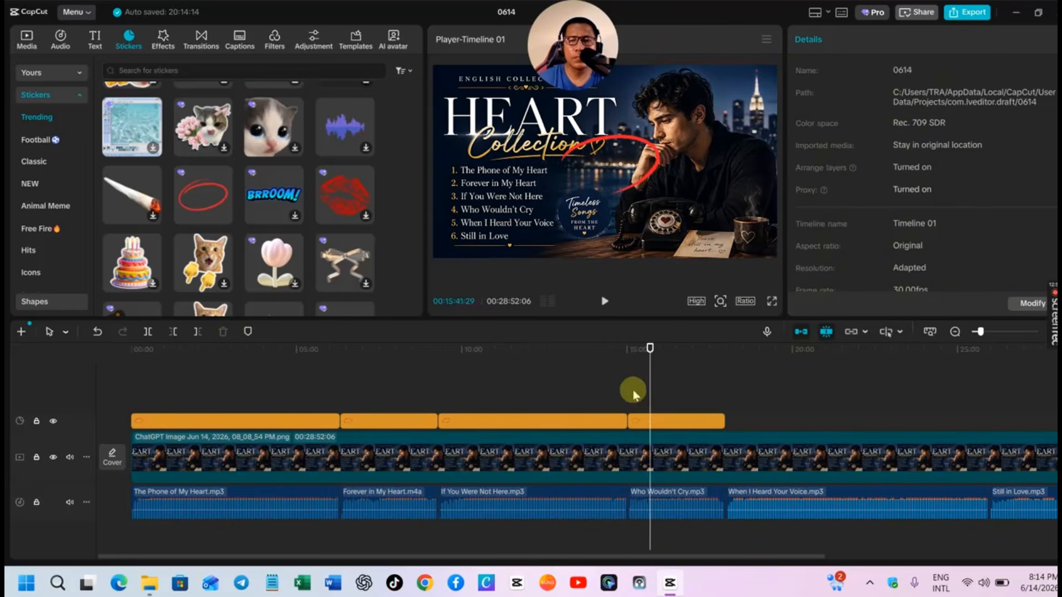
click(633, 390)
click(689, 392)
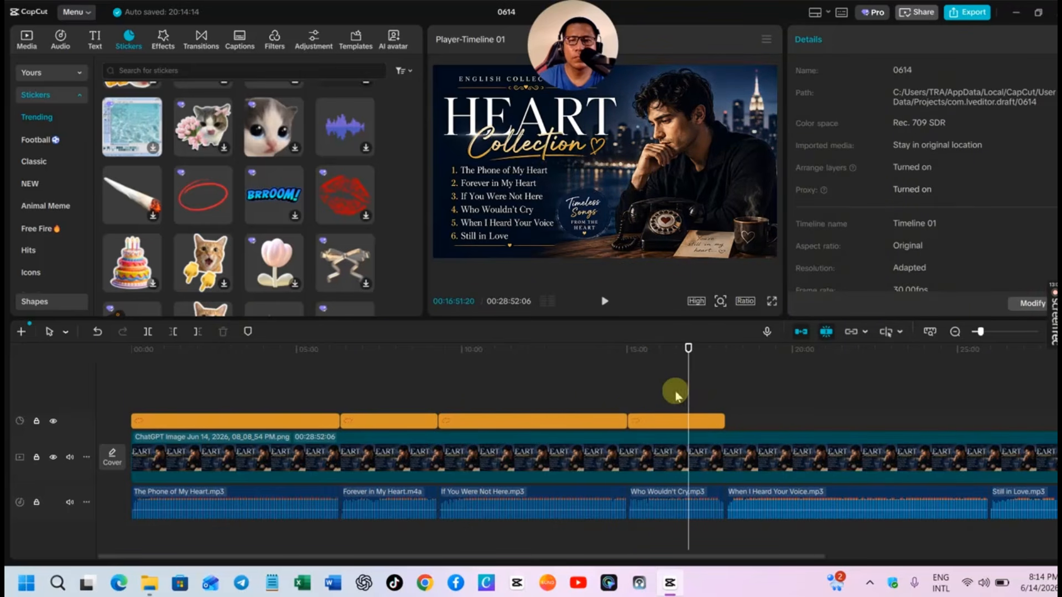
click(663, 389)
click(629, 167)
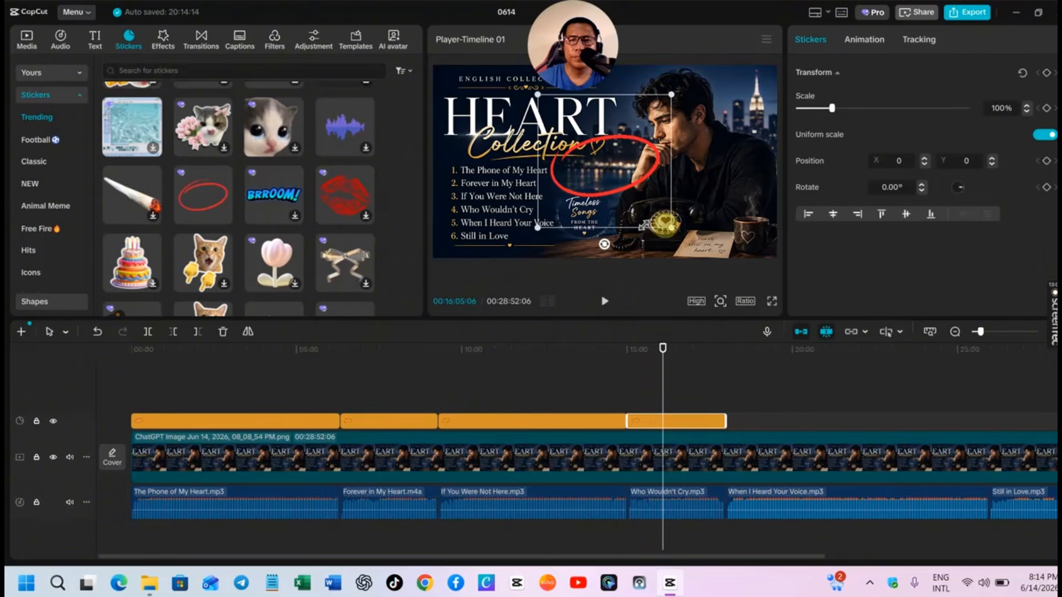
drag(670, 228, 462, 223)
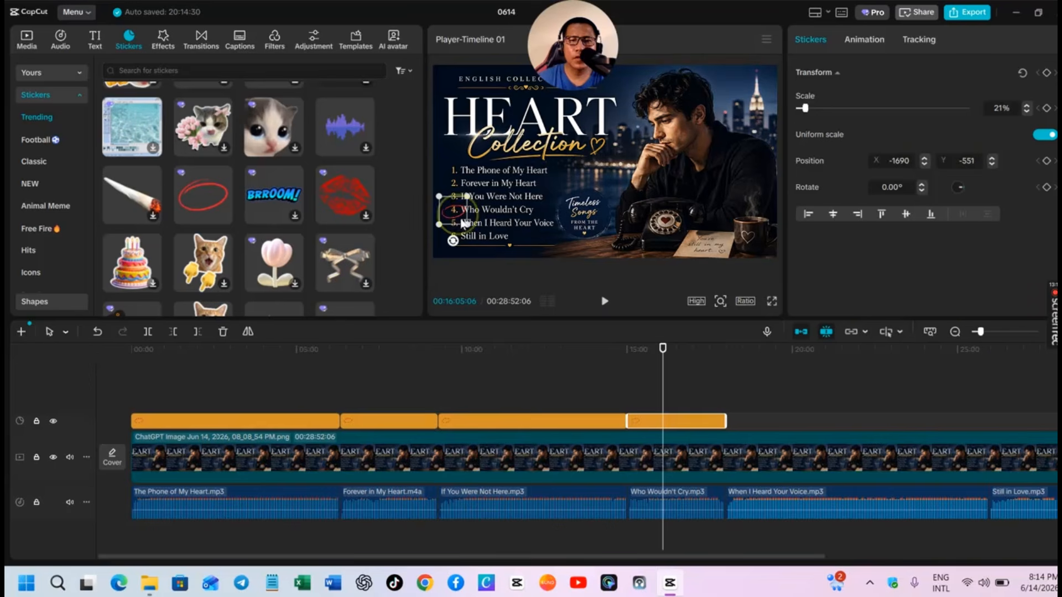
click(561, 237)
Step: Add a fifth red circle sticker where the fourth one ends and extend it to the end of the fifth song
click(727, 425)
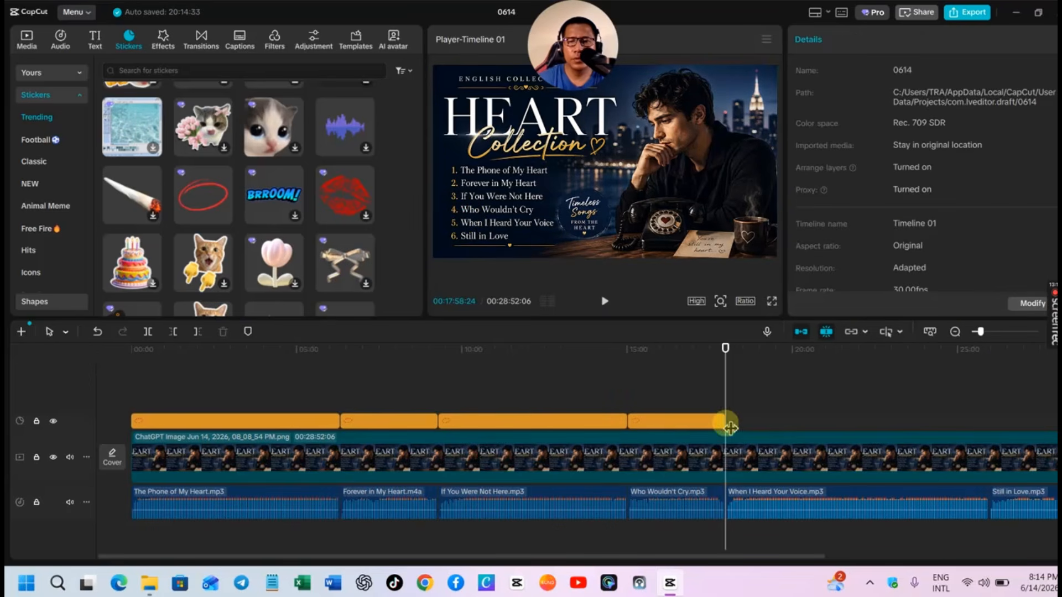
click(224, 216)
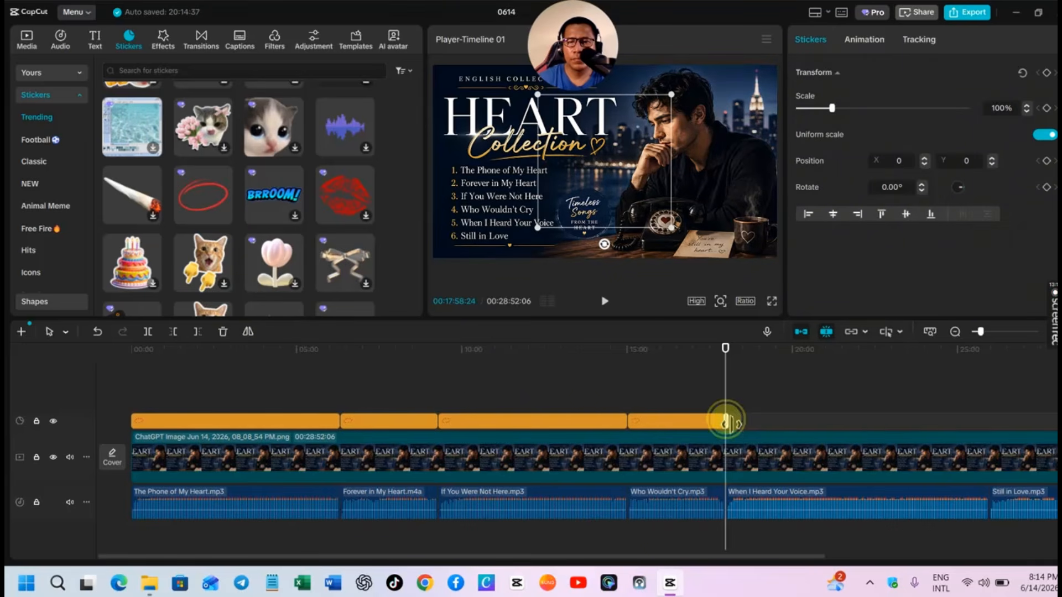
drag(727, 421, 985, 432)
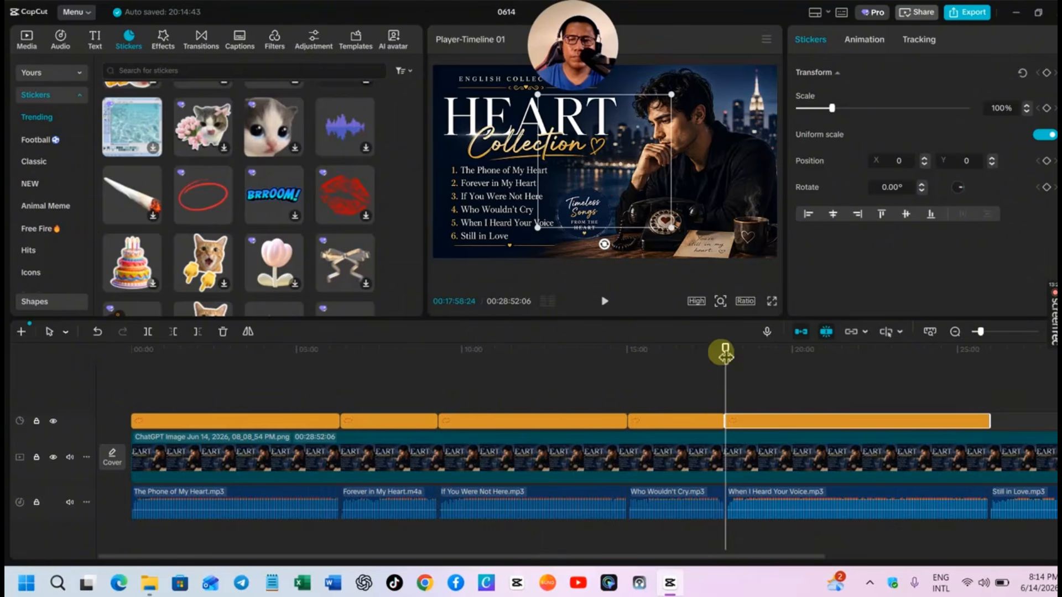
Step: Scale the fifth red circle sticker to 22% and place it around the number 5 in the song list
drag(727, 353, 746, 348)
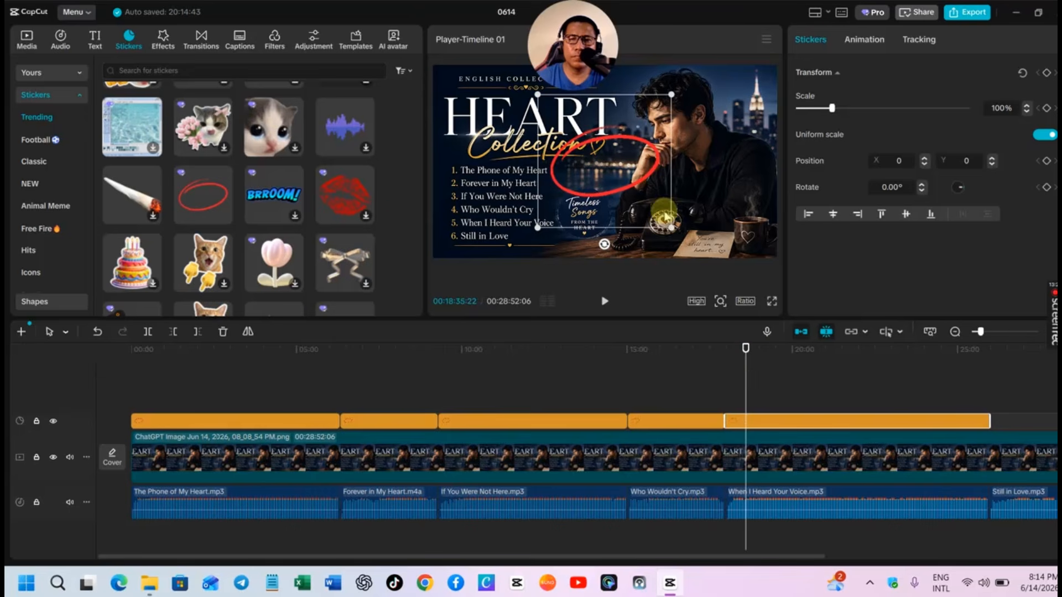
drag(670, 224, 464, 230)
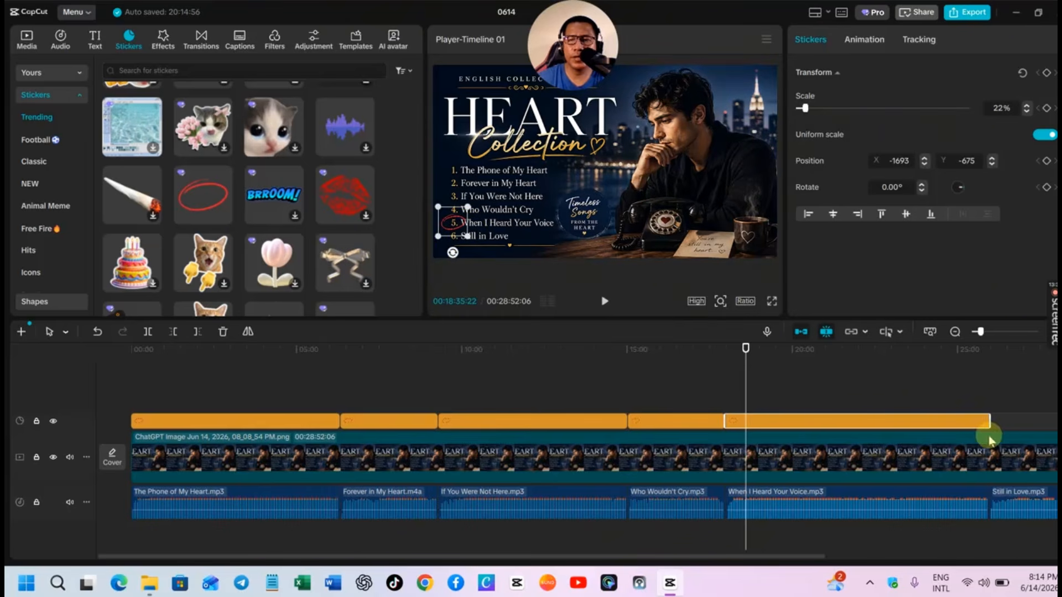
click(991, 415)
Step: Add a sixth red circle sticker where the fifth one ends and extend it to the end of the last song
click(997, 424)
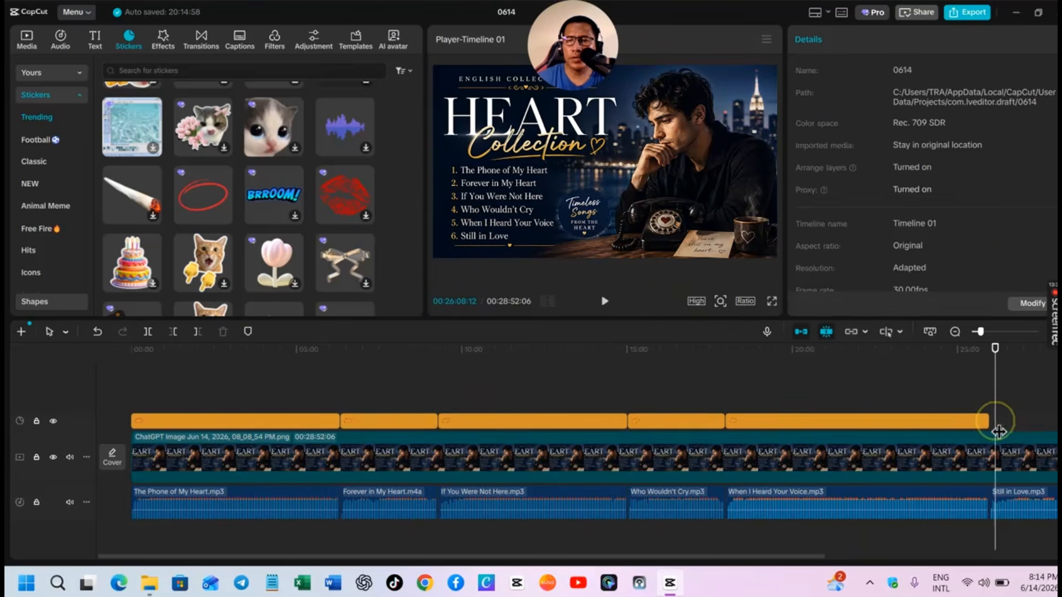
drag(995, 431, 990, 432)
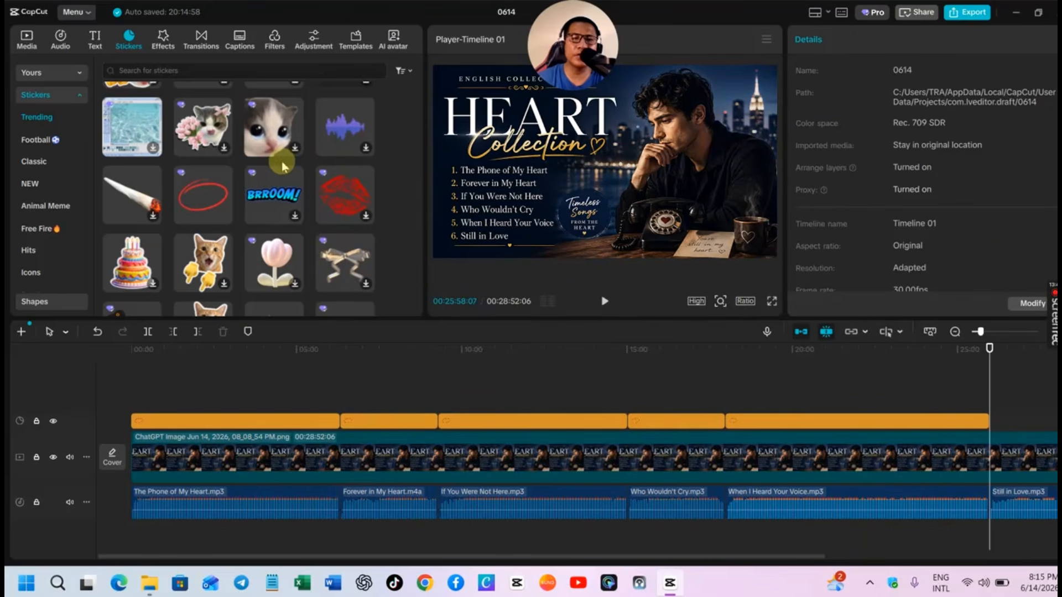
click(224, 216)
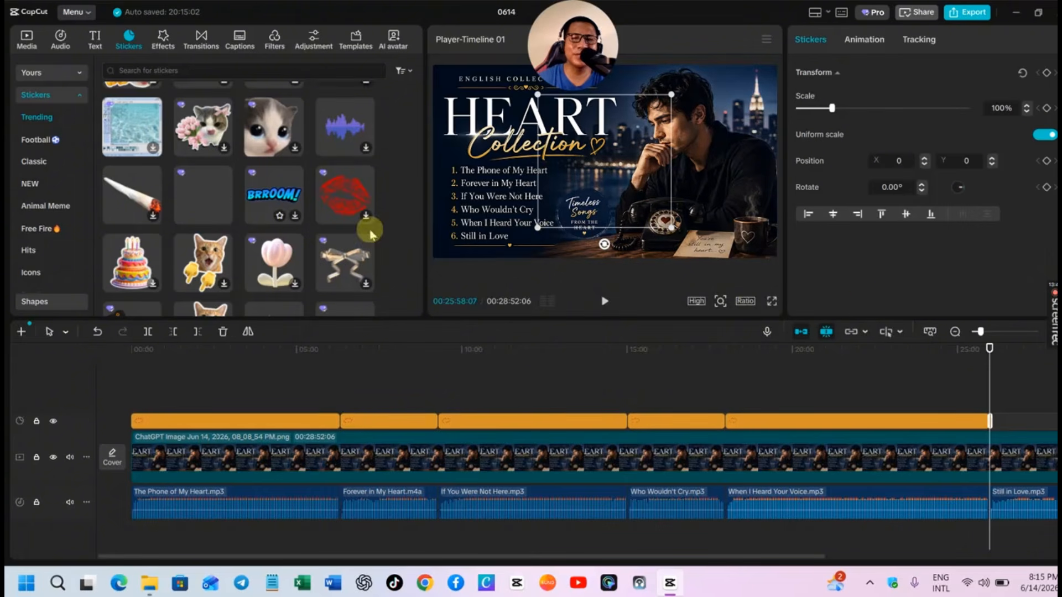
drag(990, 419, 787, 415)
drag(857, 416, 877, 419)
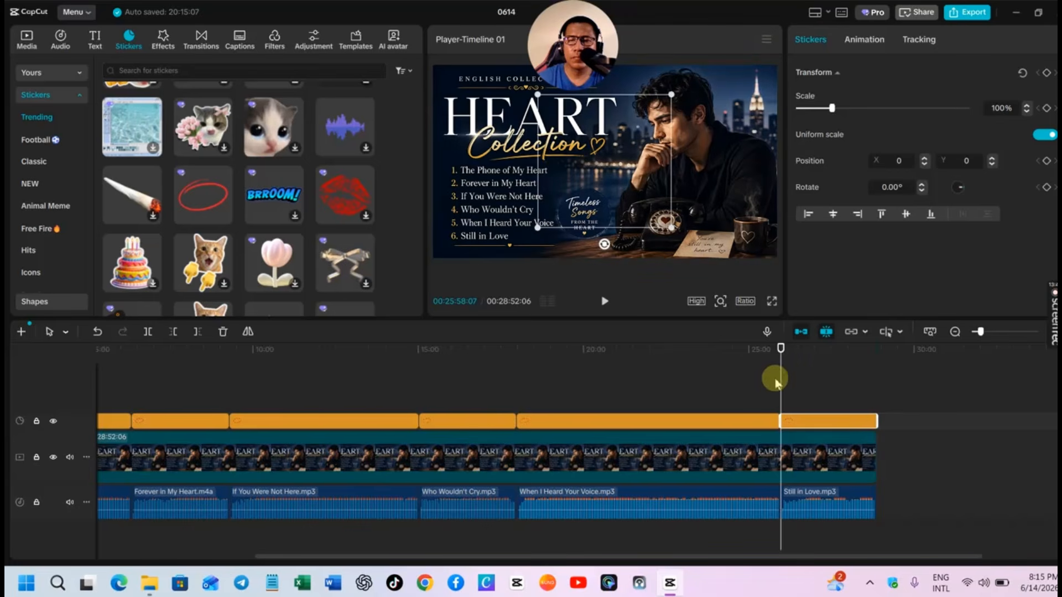
Step: Scale the sixth red circle sticker to 21% and place it around the number 6 in the song list
click(808, 376)
click(622, 158)
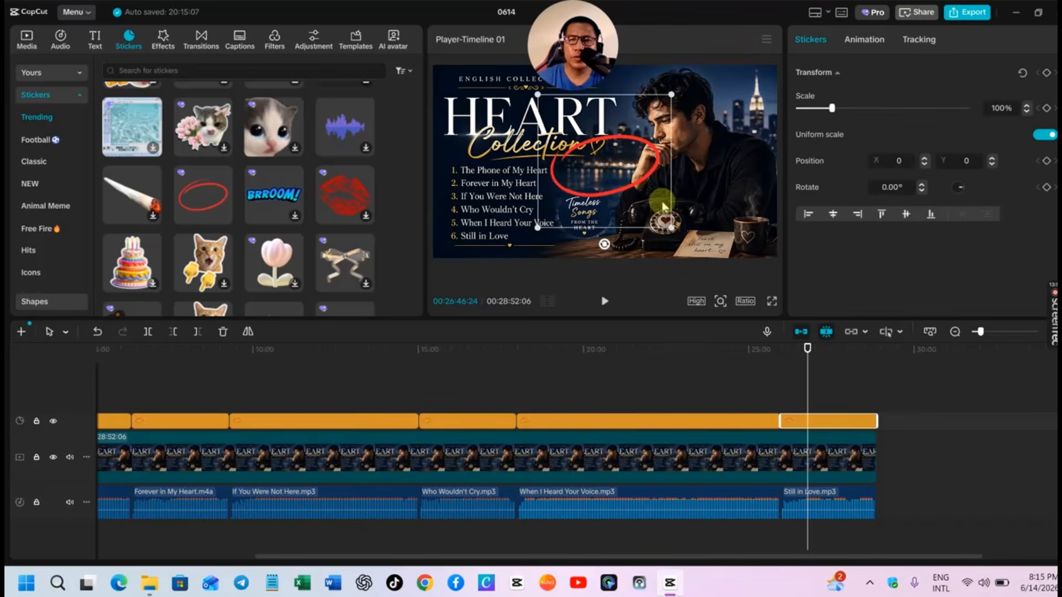
drag(670, 226, 452, 242)
Step: Play the first seconds of the video from the start of the timeline to check the circle sticker
drag(807, 354, 19, 398)
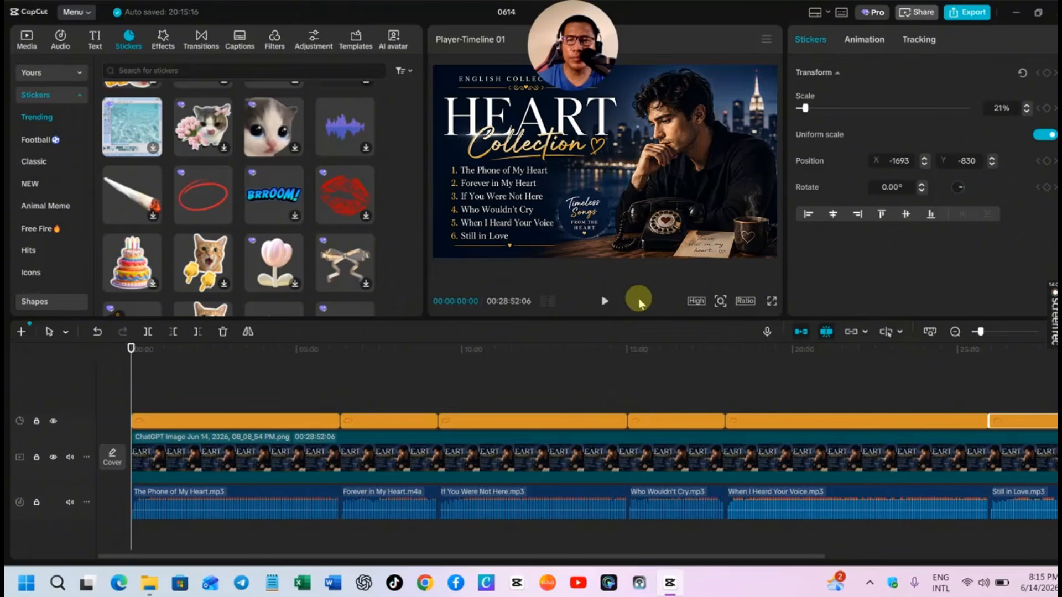
click(602, 302)
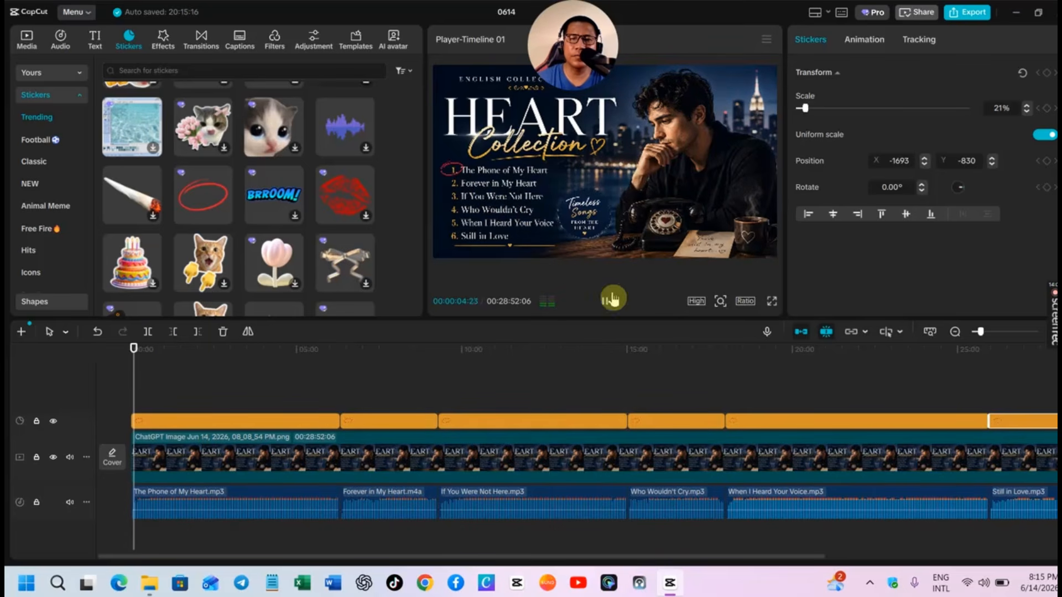
click(607, 306)
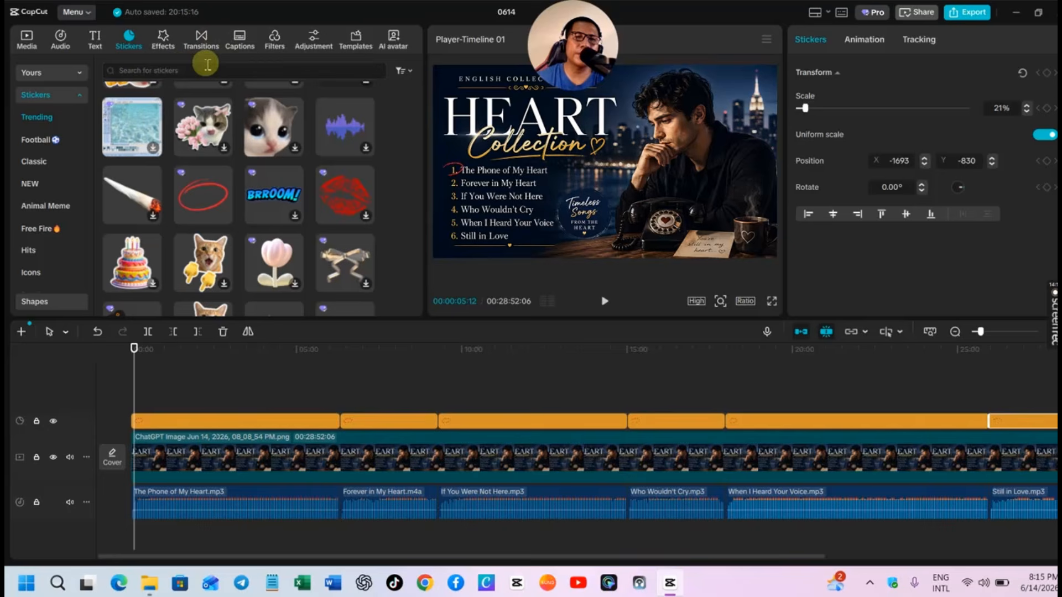
Step: Automatically generate English lyrics for the songs, with deletion of the current lyrics enabled
click(235, 44)
click(43, 117)
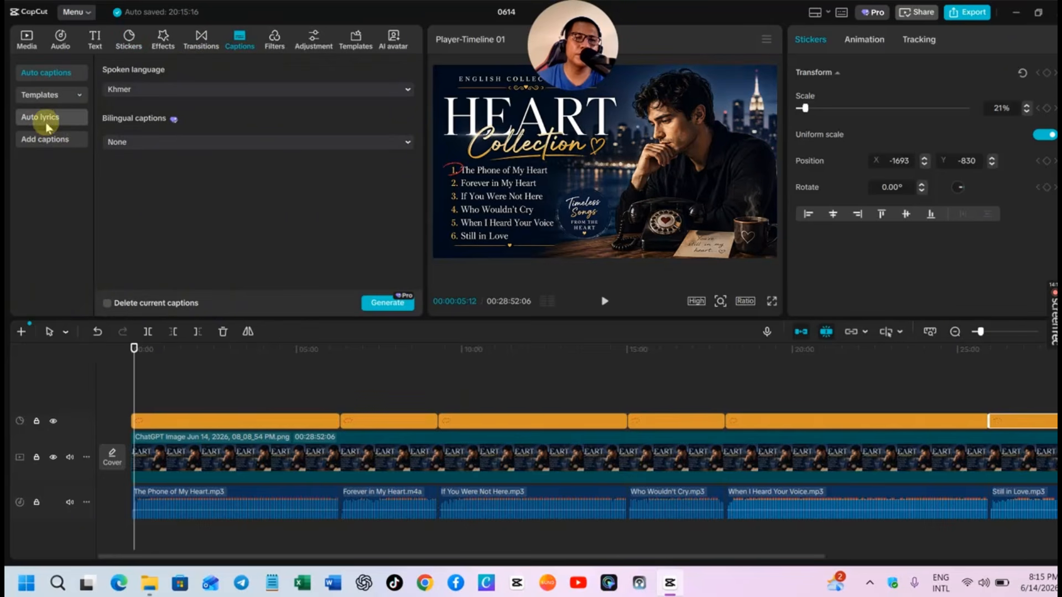
click(43, 117)
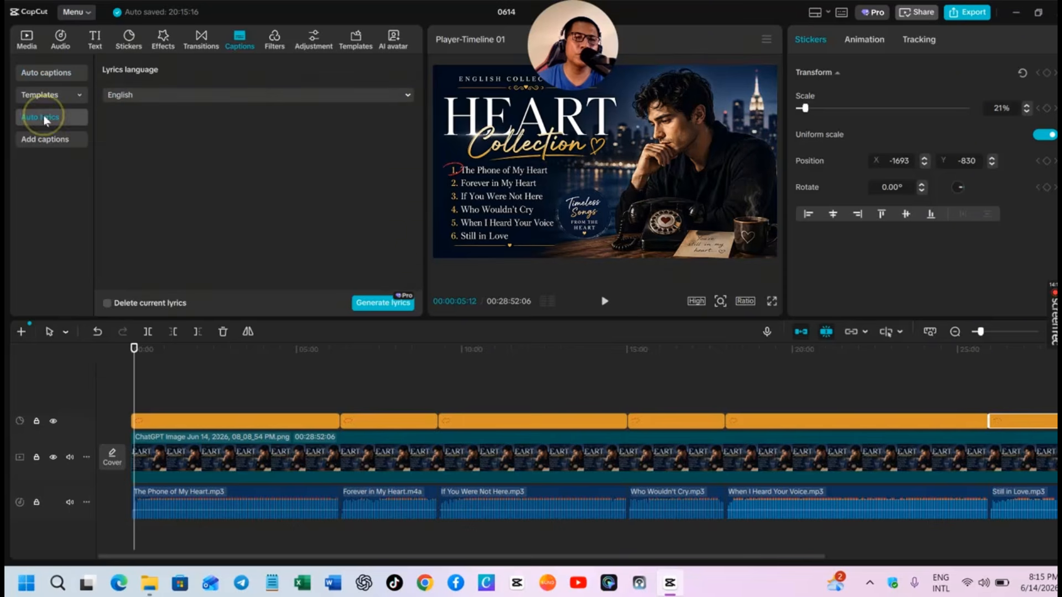
click(107, 303)
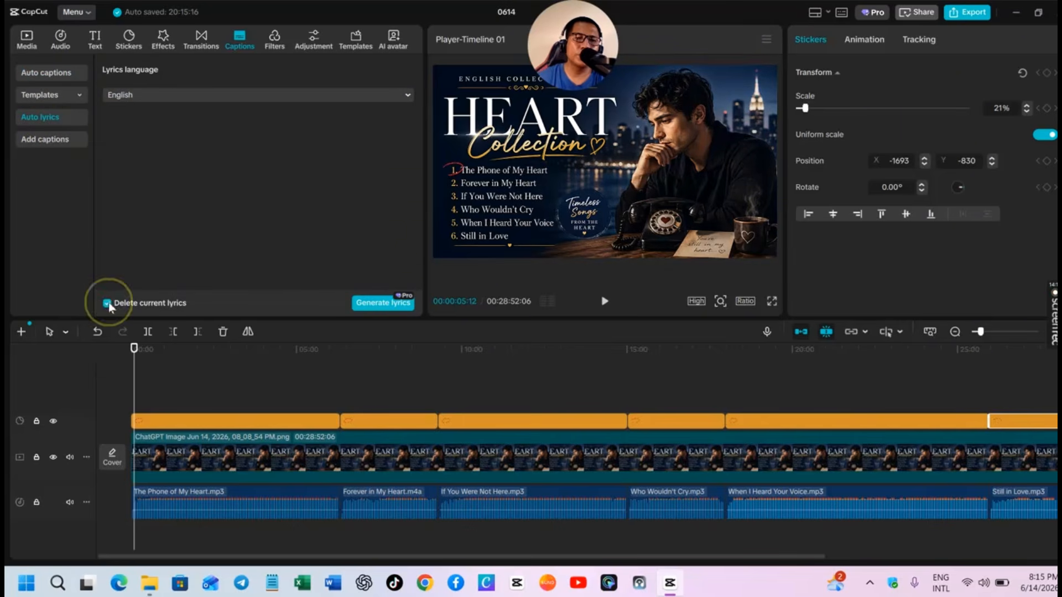
click(375, 305)
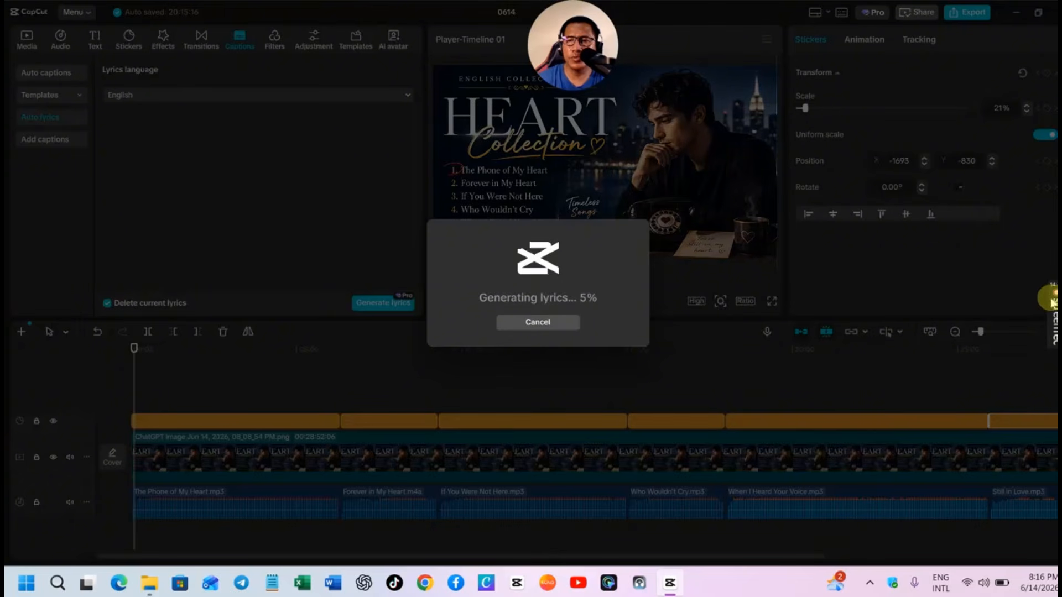
mouse_move(1052, 316)
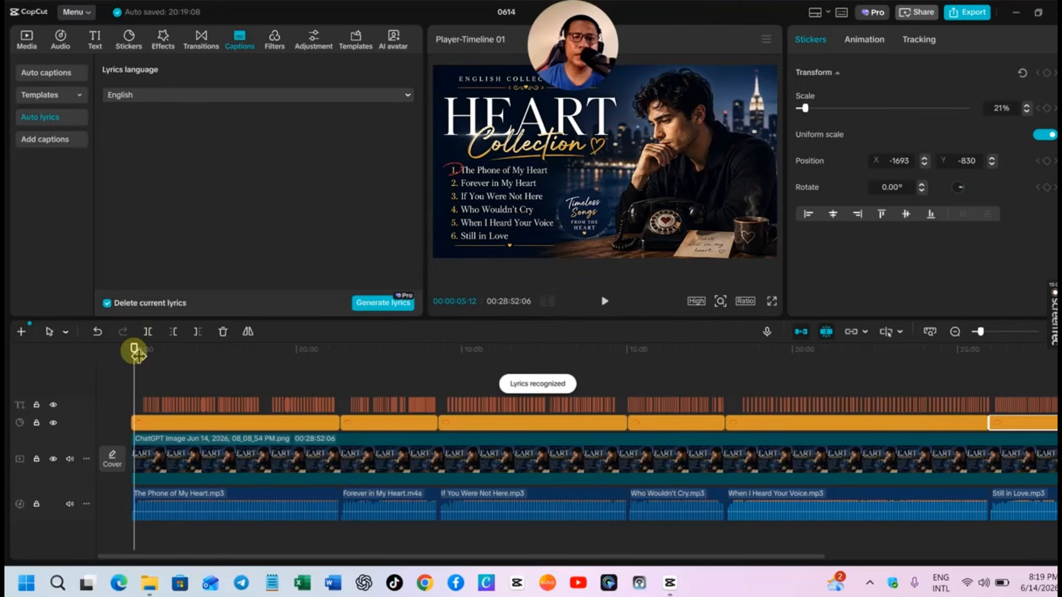
Step: Check the generated lyrics in the first song at about 00:01:07 in the preview and on the timeline
drag(134, 351, 174, 360)
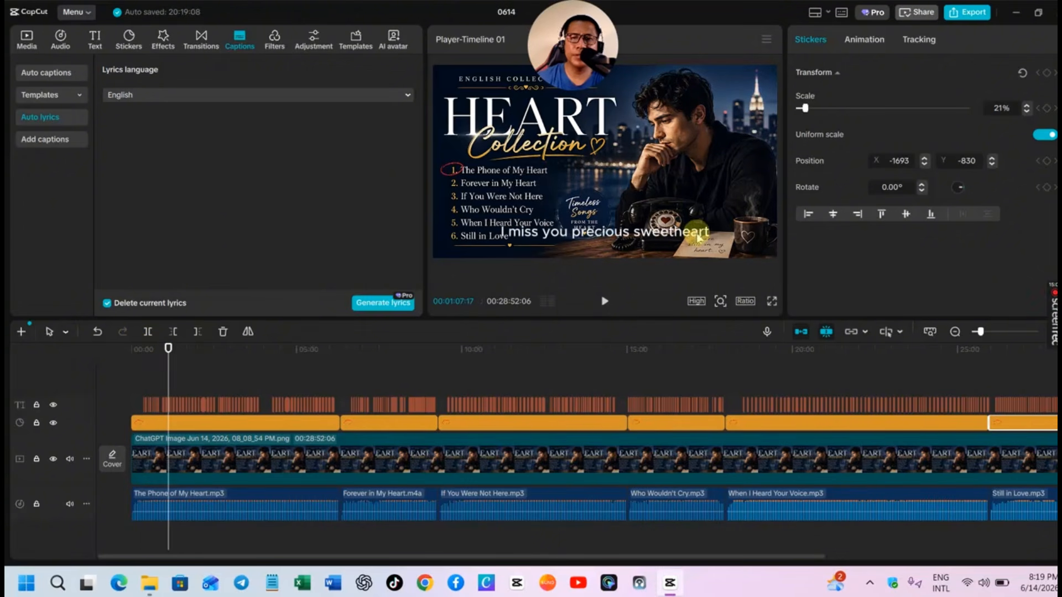
click(999, 331)
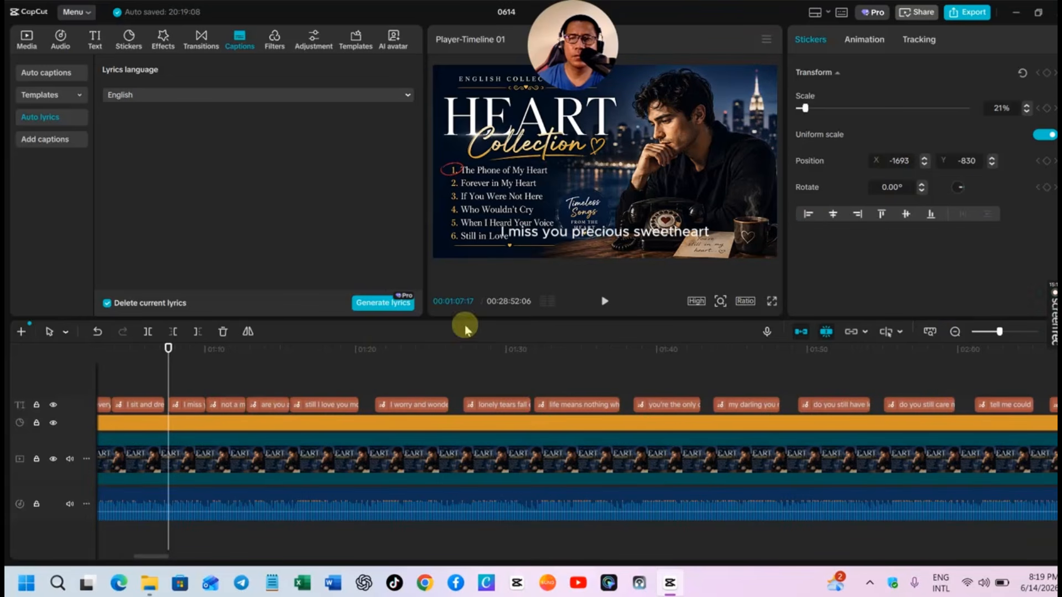
mouse_move(1053, 301)
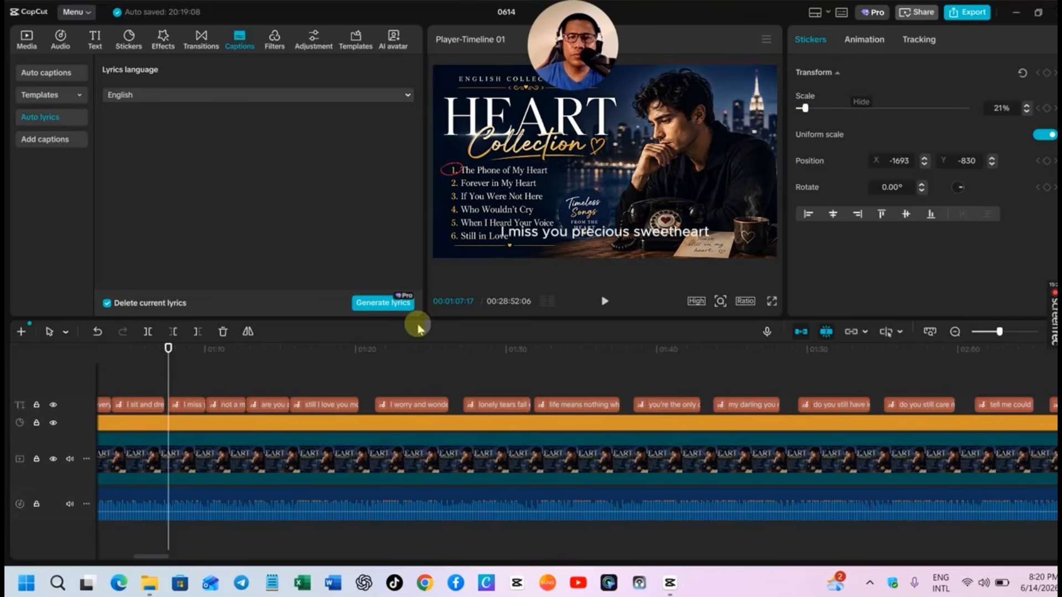
Step: Select the lyric line "I sit and dream when we're apart" and look through the text templates for a suitable lyrics style
click(162, 406)
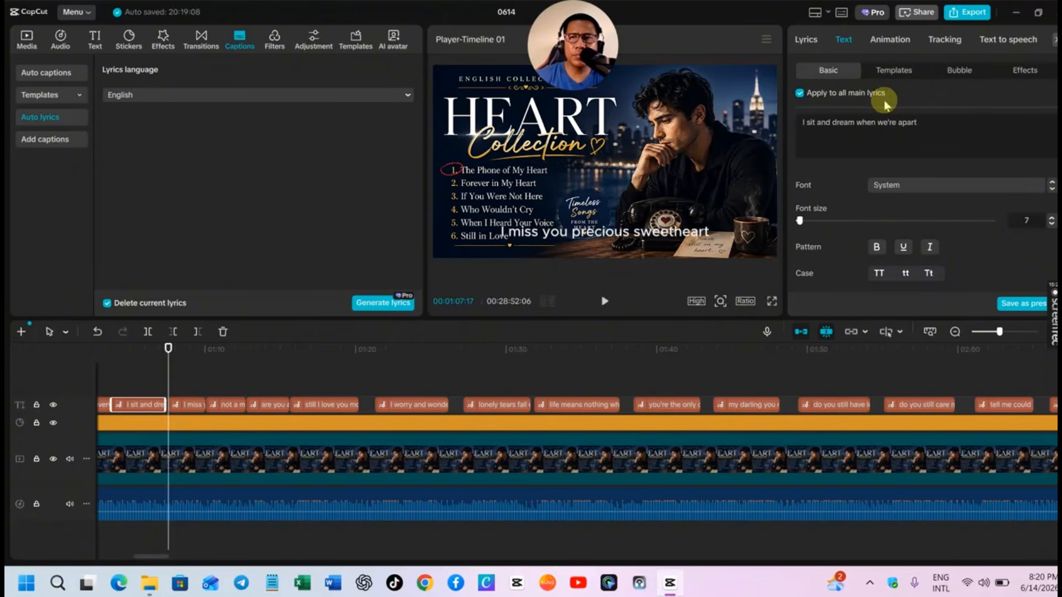
click(901, 78)
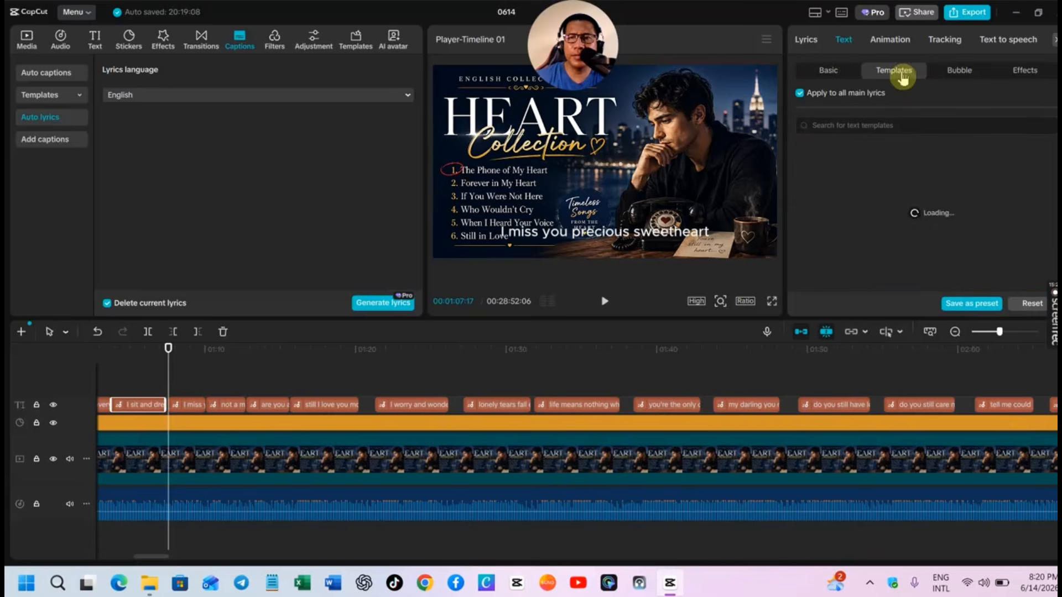
scroll(907, 201, down, 3)
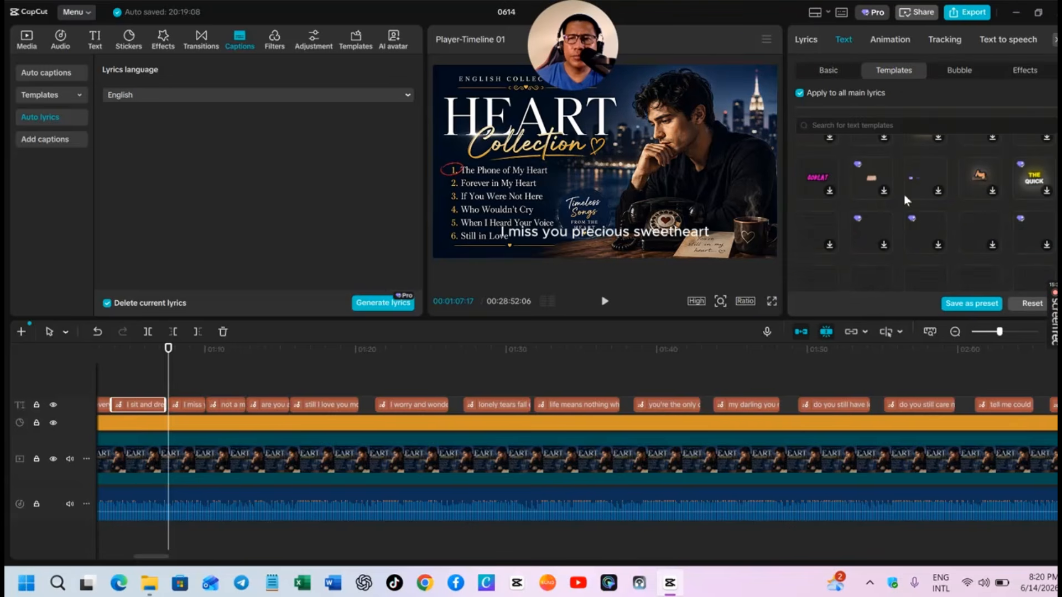
scroll(905, 199, down, 3)
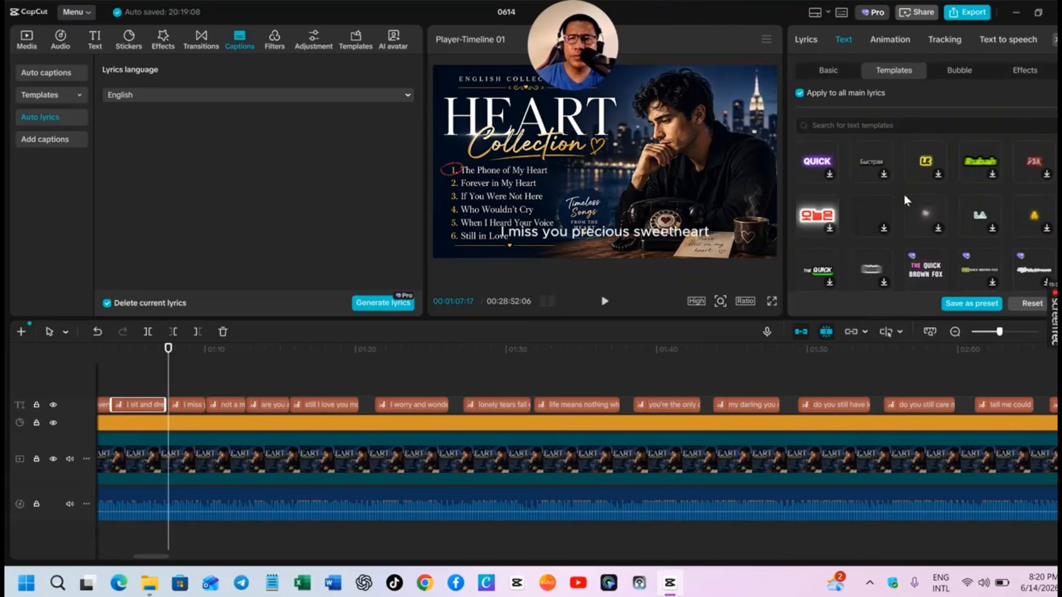
scroll(905, 199, down, 3)
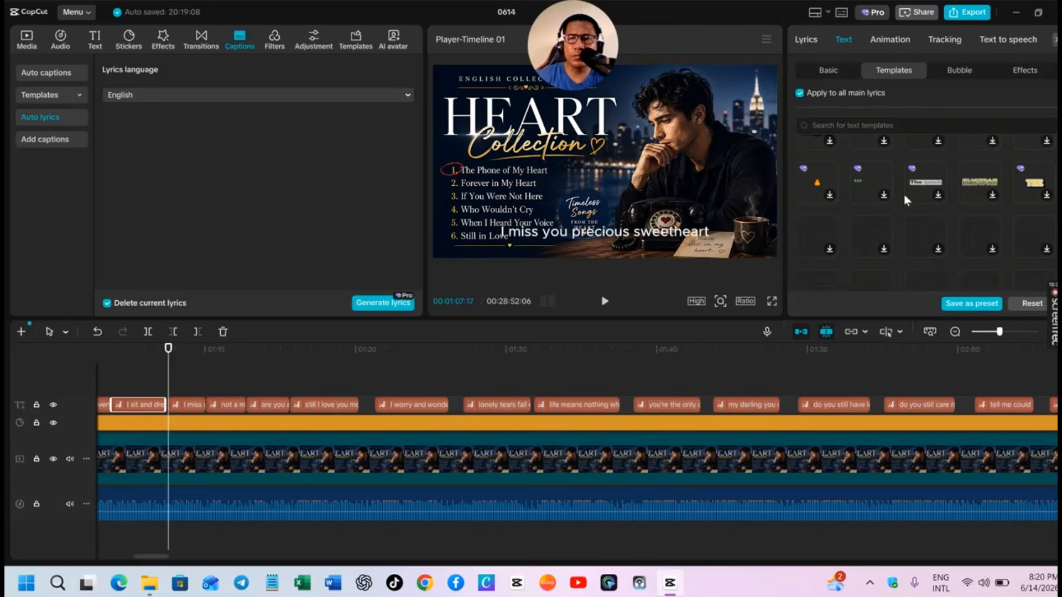
scroll(904, 195, down, 3)
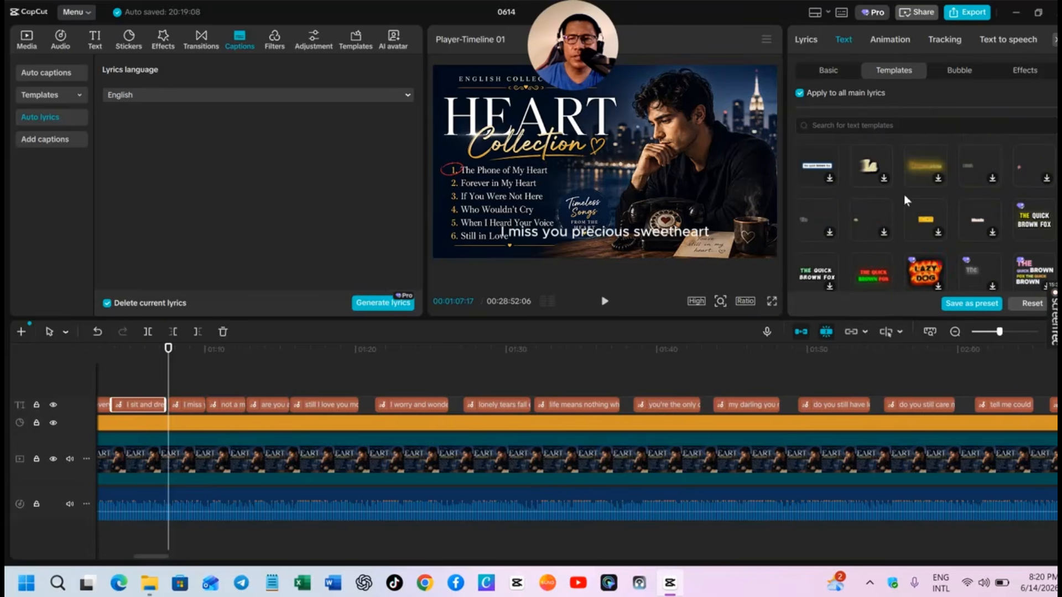
scroll(904, 195, down, 3)
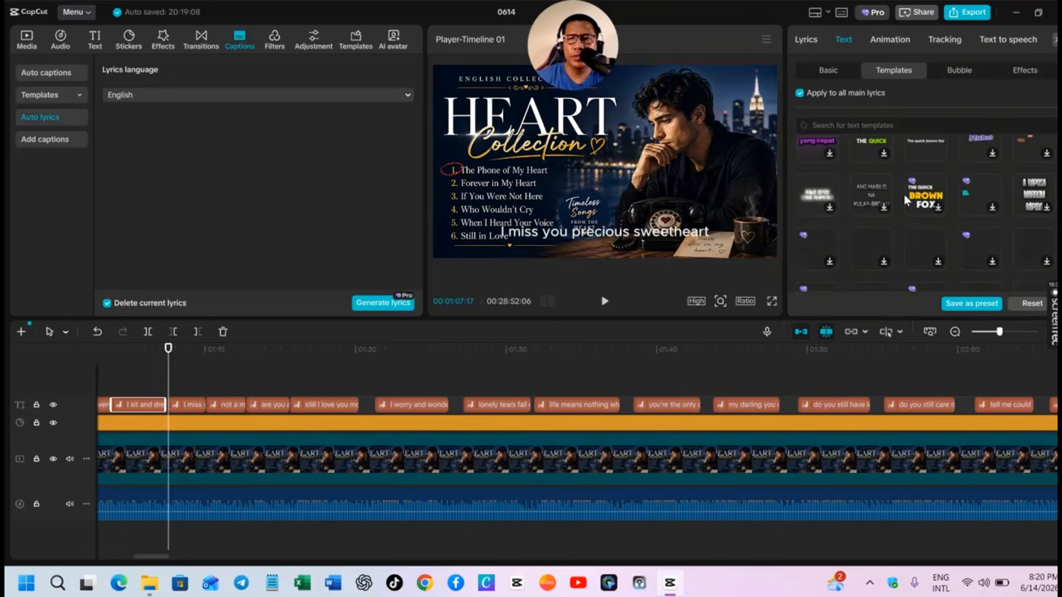
click(927, 176)
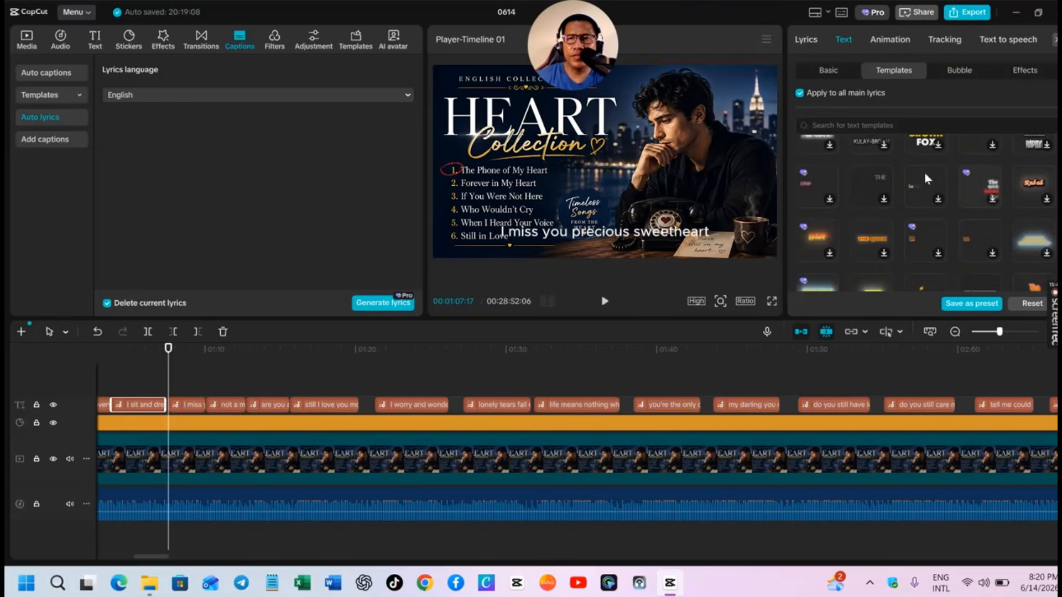
scroll(925, 172, down, 3)
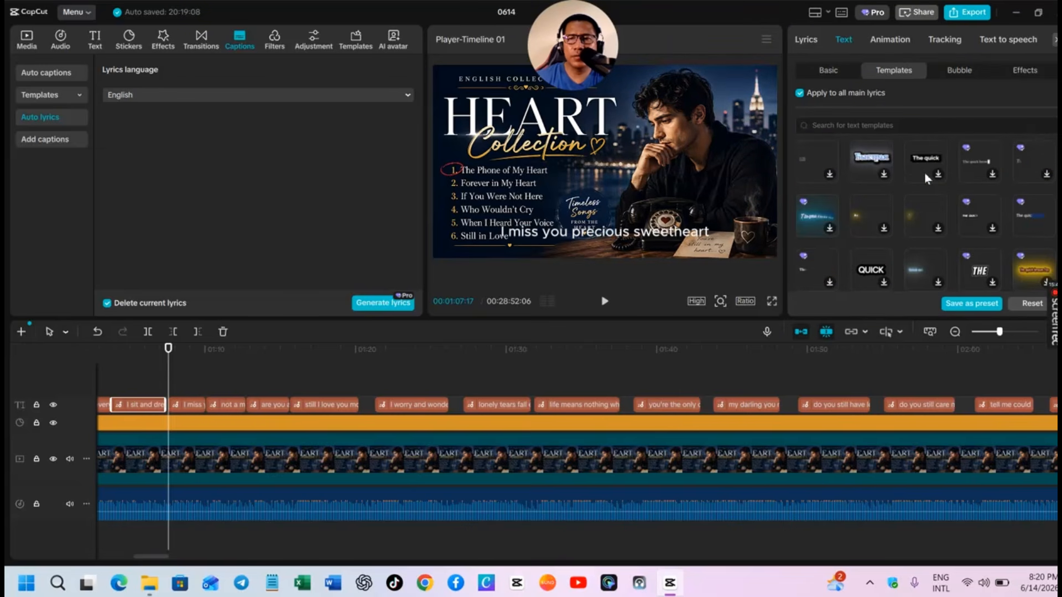
scroll(924, 171, down, 5)
scroll(925, 172, down, 5)
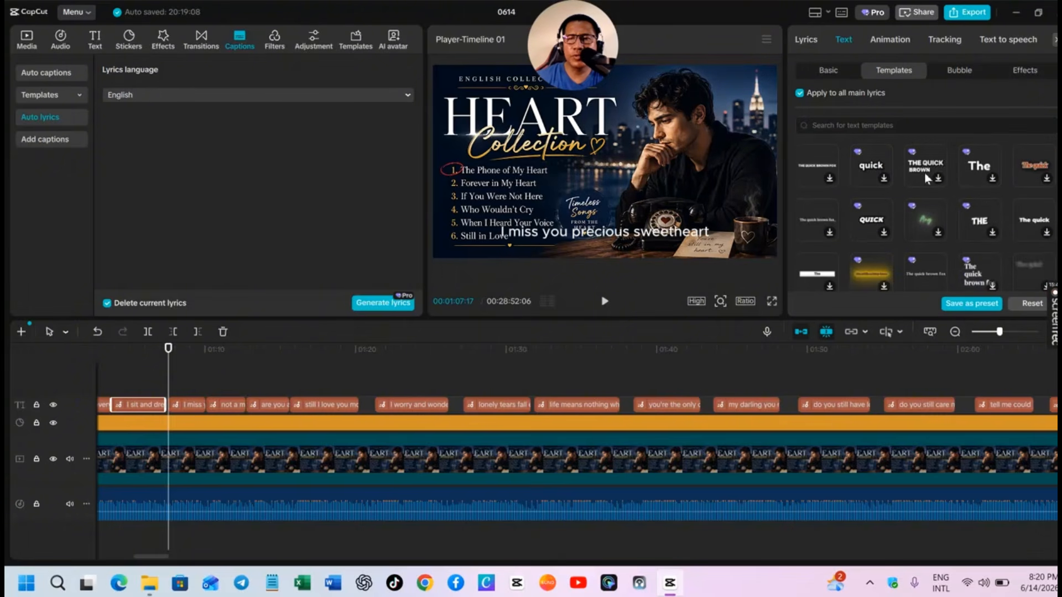
scroll(924, 172, down, 3)
scroll(925, 172, down, 3)
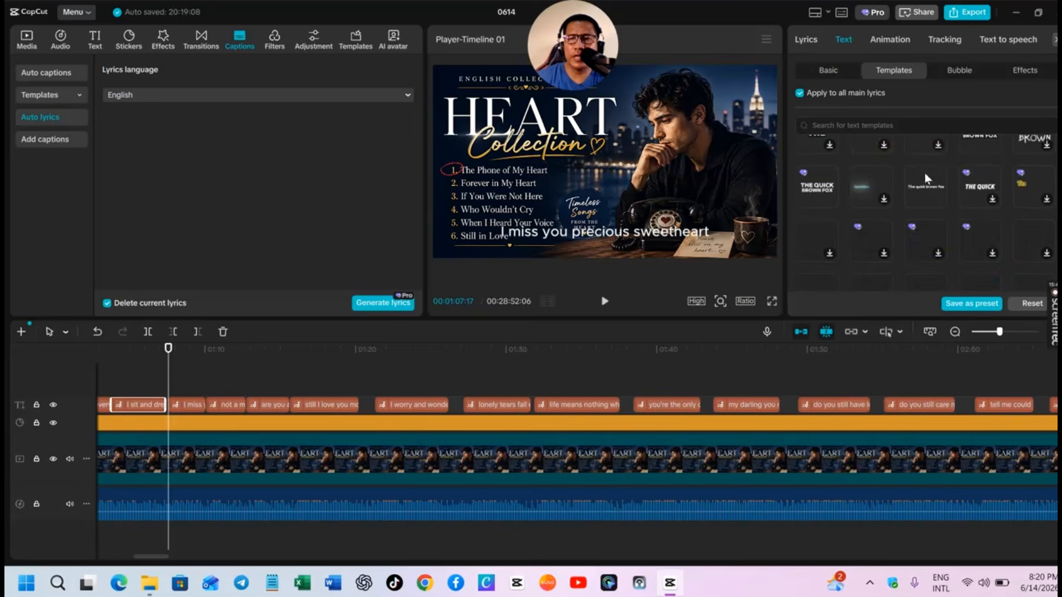
scroll(926, 174, down, 4)
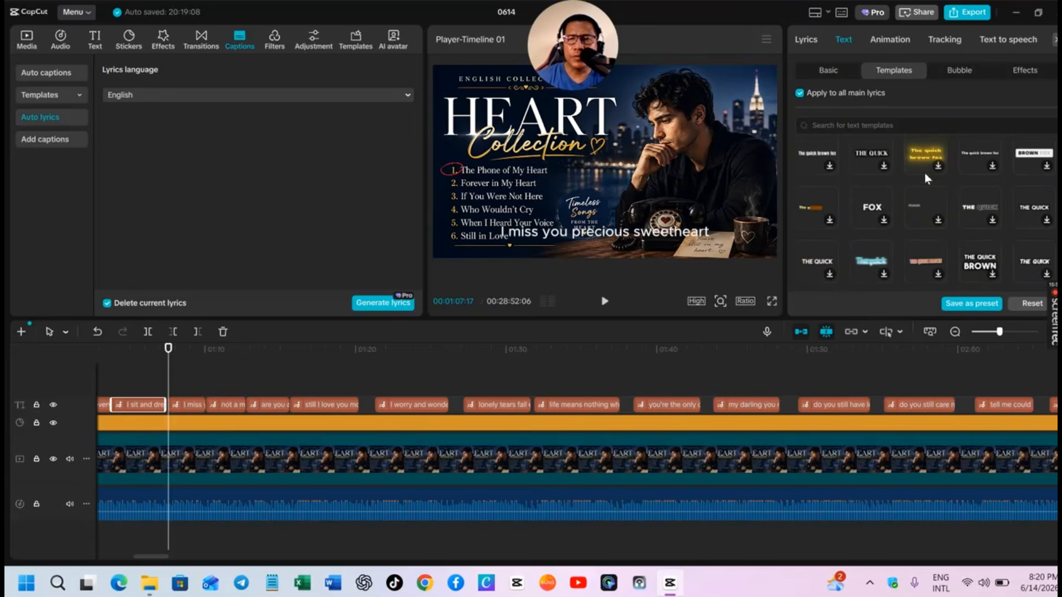
scroll(926, 176, down, 3)
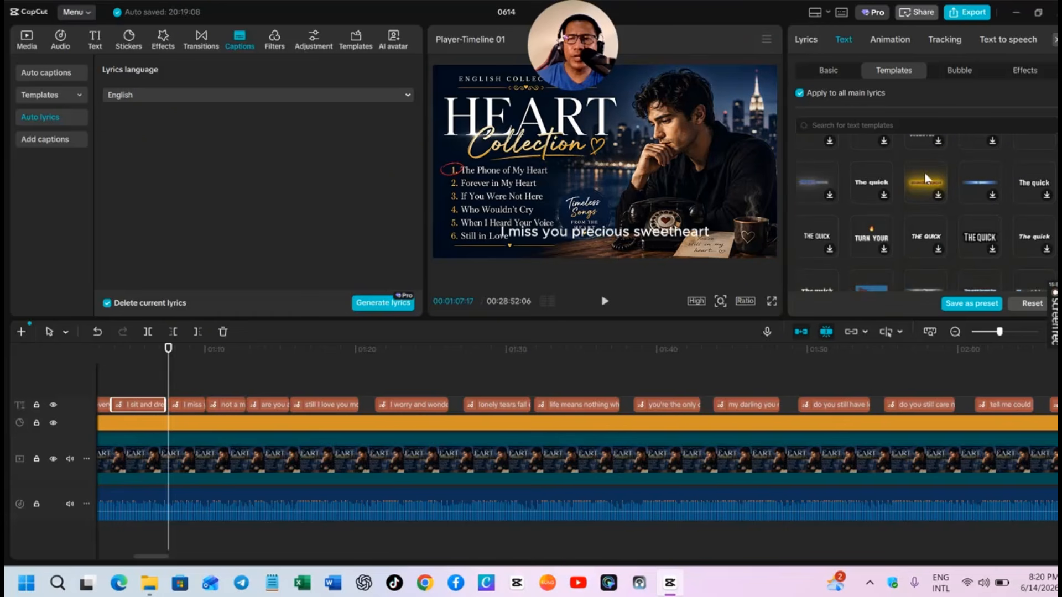
scroll(926, 177, down, 1)
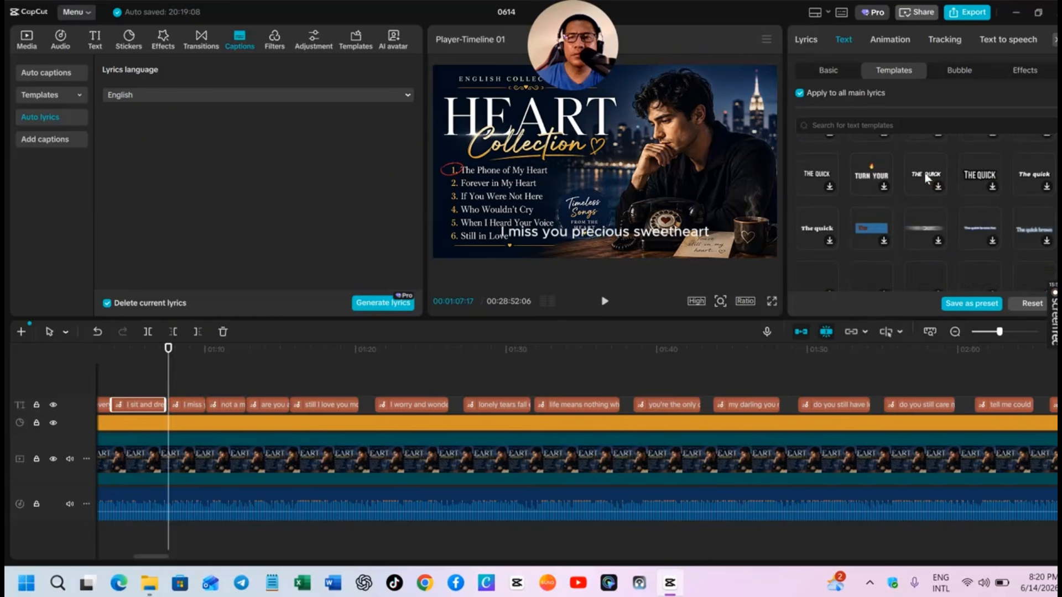
scroll(925, 176, down, 2)
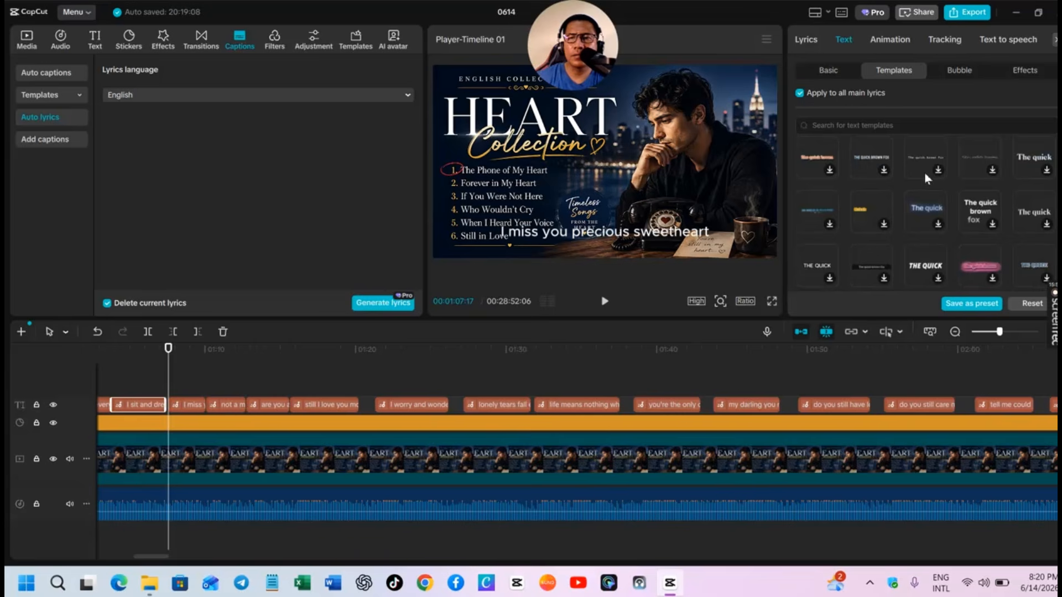
scroll(924, 172, down, 2)
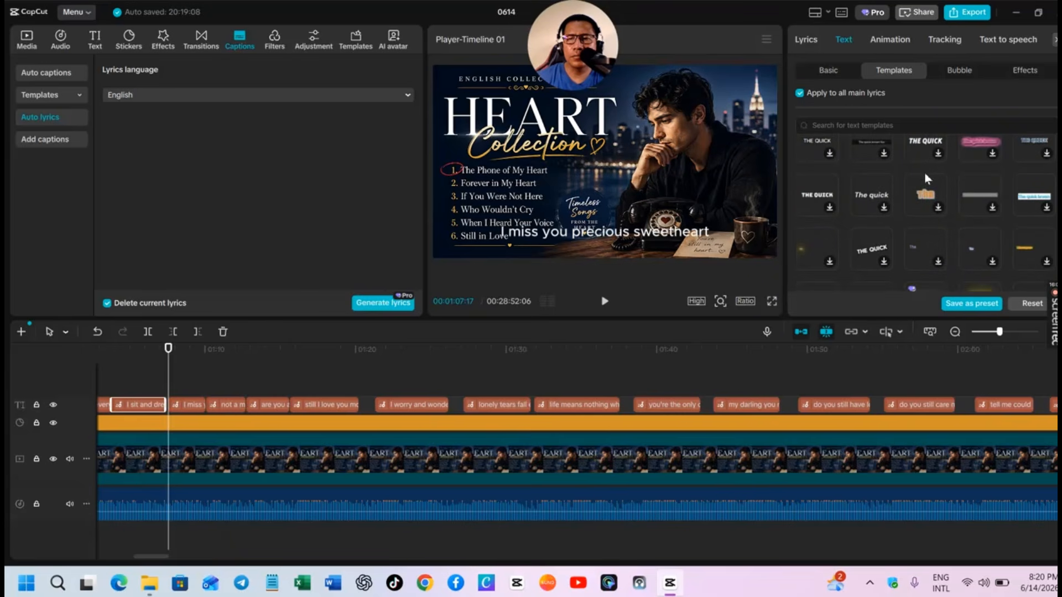
scroll(924, 171, down, 4)
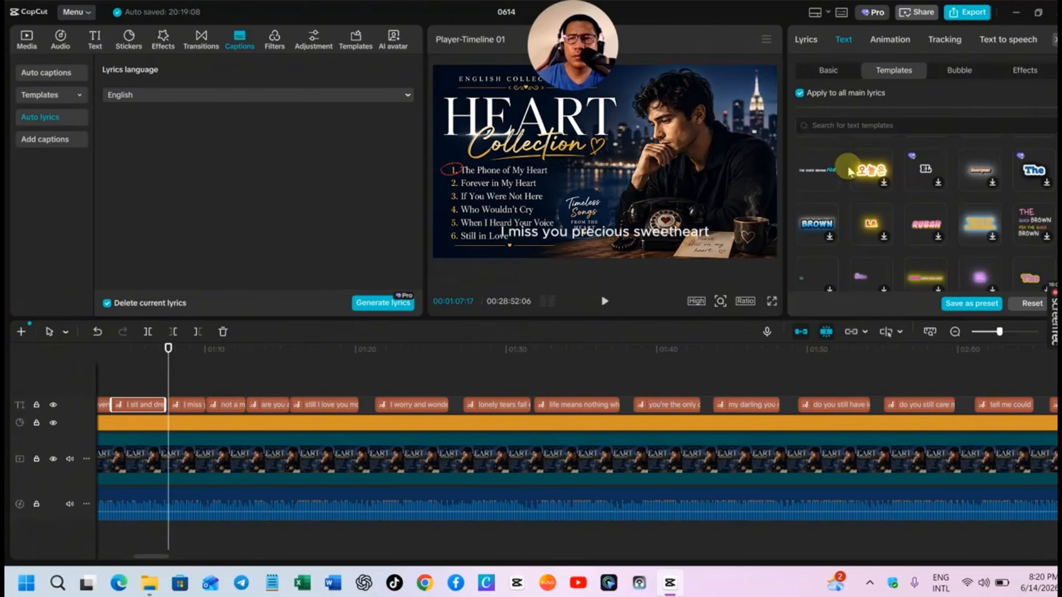
scroll(941, 190, down, 2)
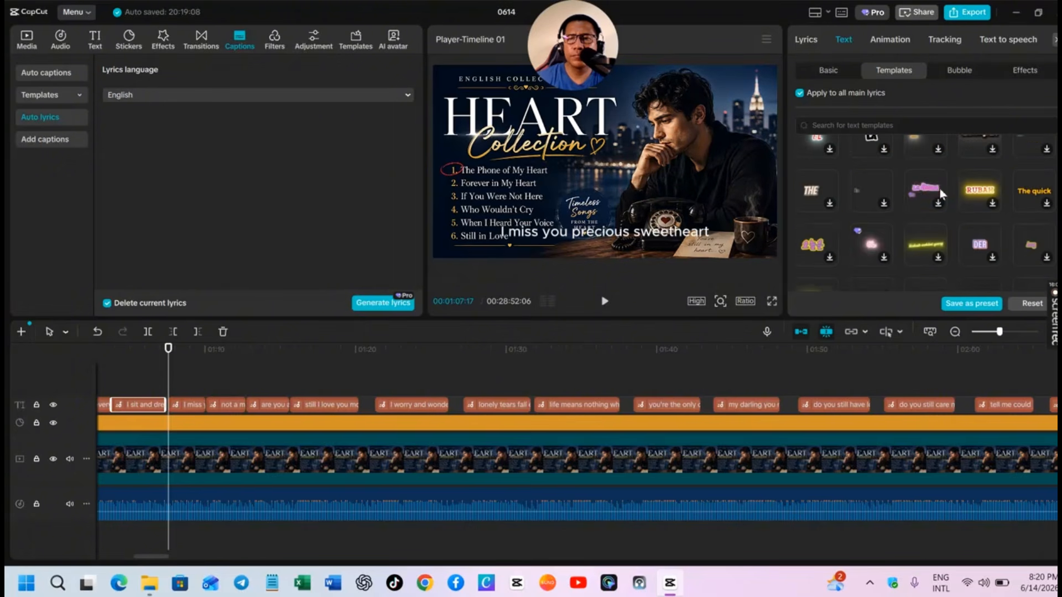
scroll(940, 191, down, 2)
click(938, 189)
scroll(938, 189, down, 3)
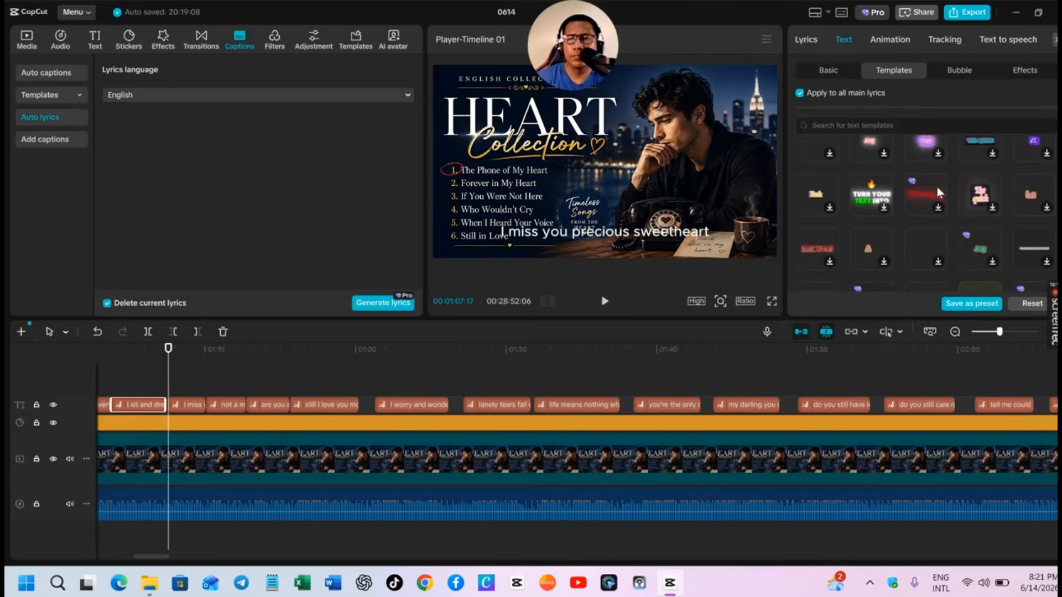
scroll(940, 199, down, 2)
click(941, 214)
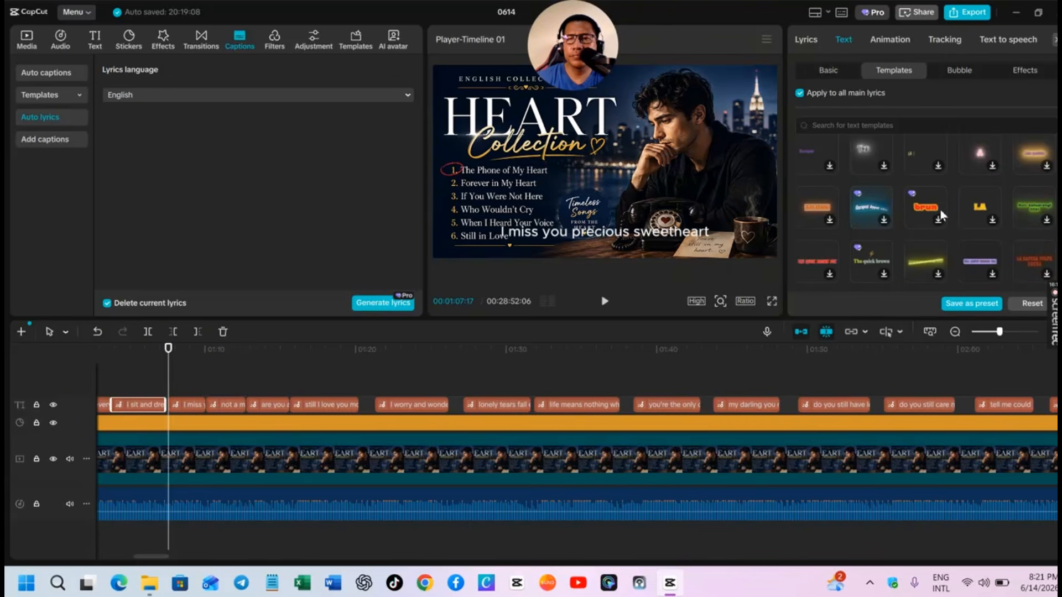
scroll(941, 210, down, 2)
click(866, 197)
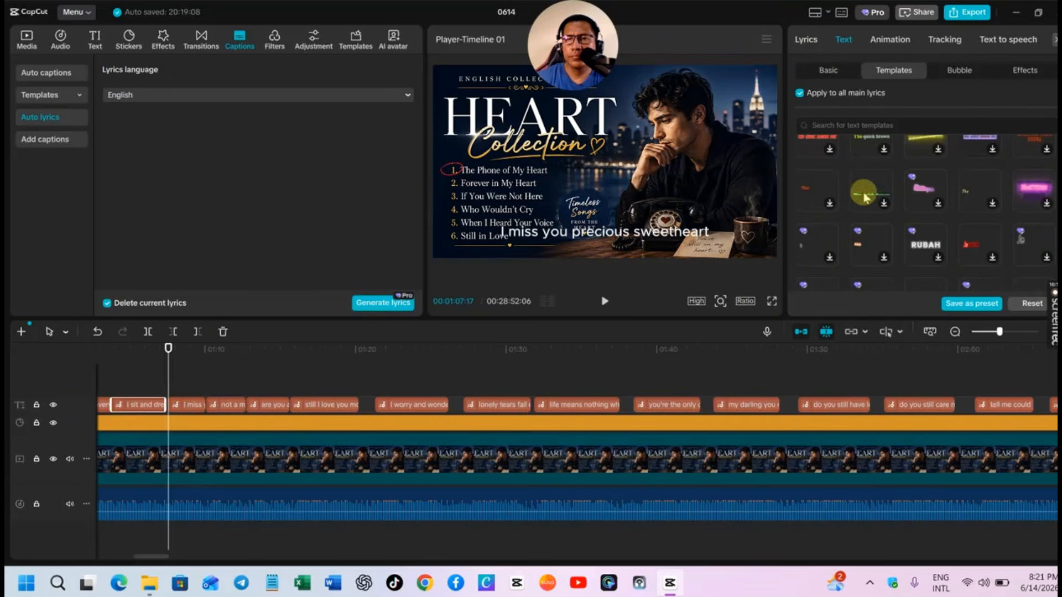
scroll(941, 188, down, 1)
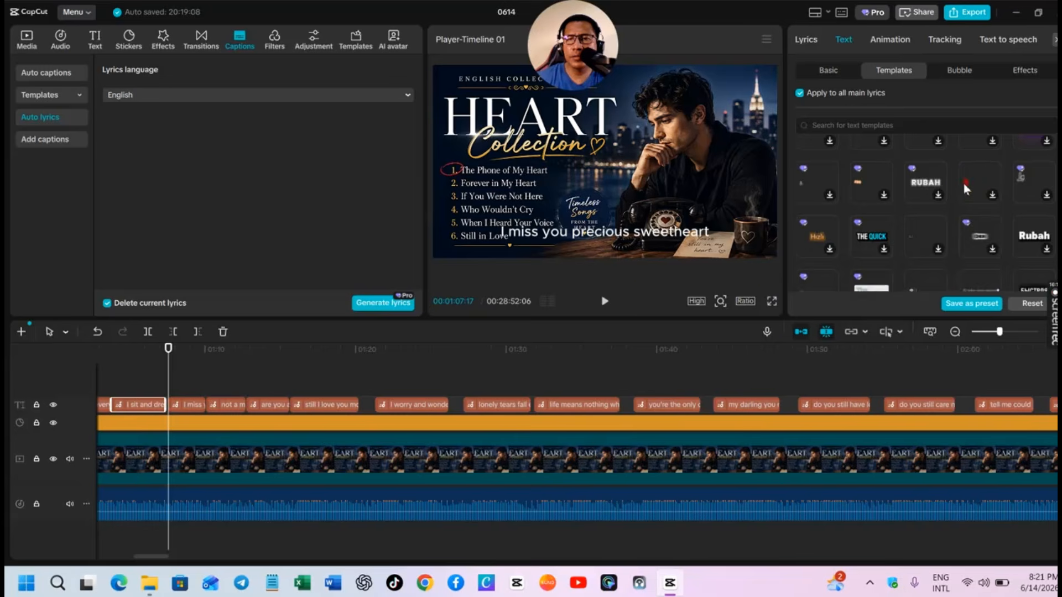
scroll(963, 182, down, 2)
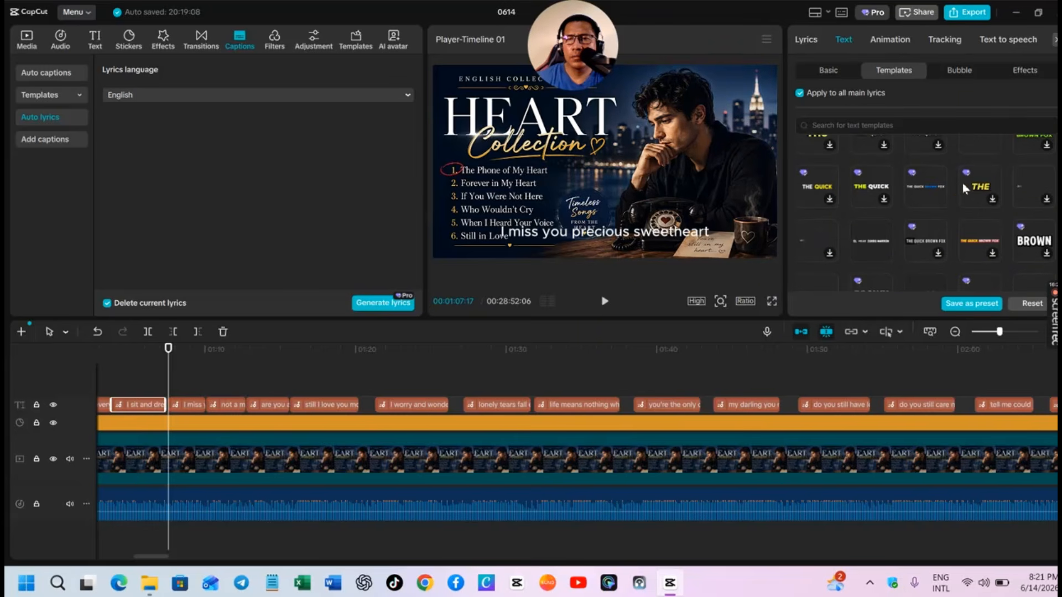
click(990, 167)
scroll(974, 176, down, 2)
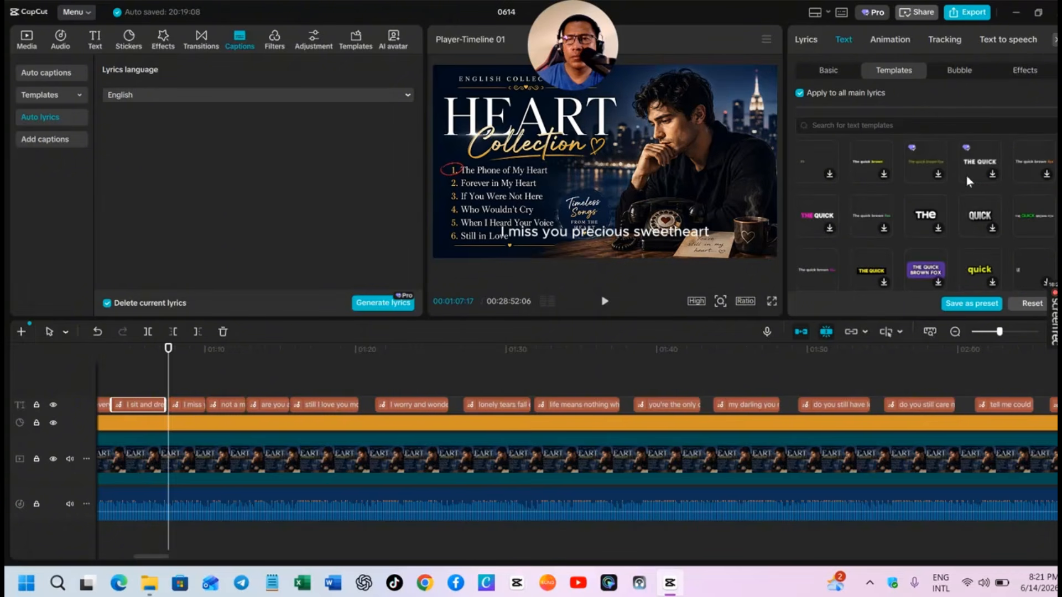
Step: Apply the uppercase "THE QUICK BROWN FOX" text template with the green highlighted word to all main lyrics and play the result
click(1033, 217)
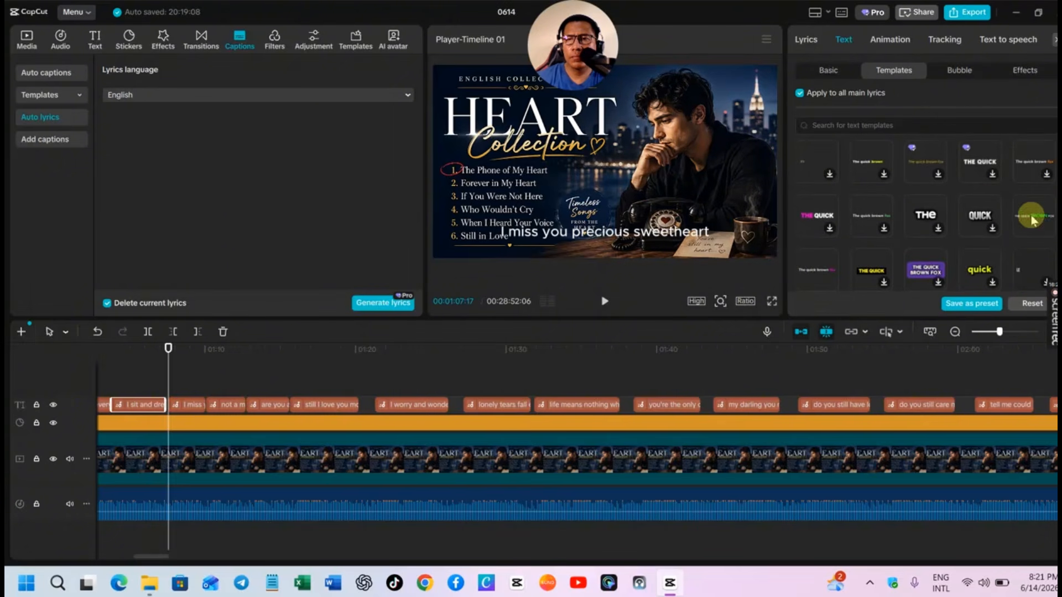
click(1032, 217)
click(1033, 215)
click(1034, 215)
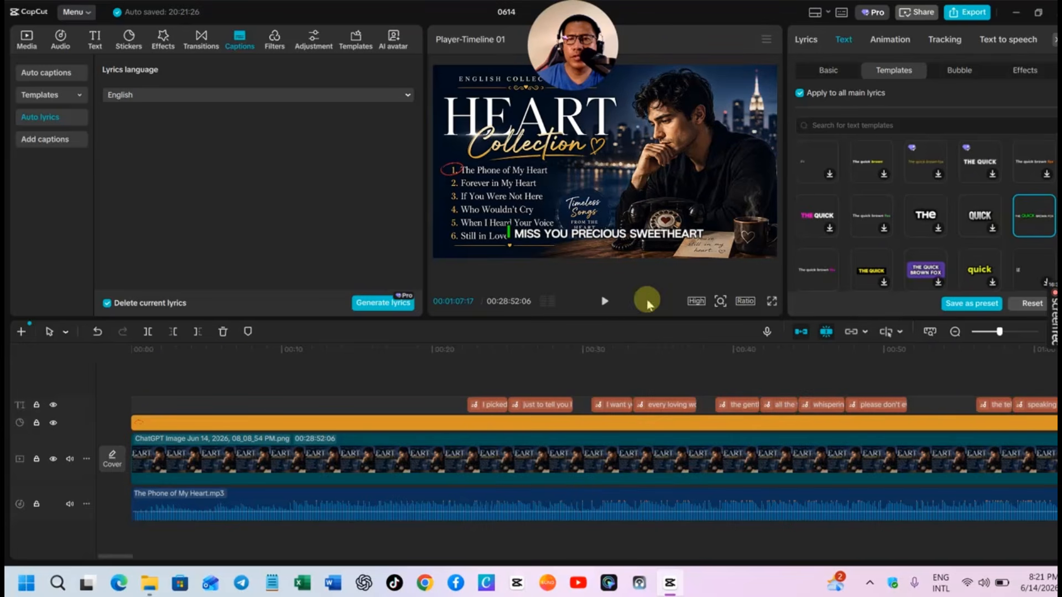
click(616, 303)
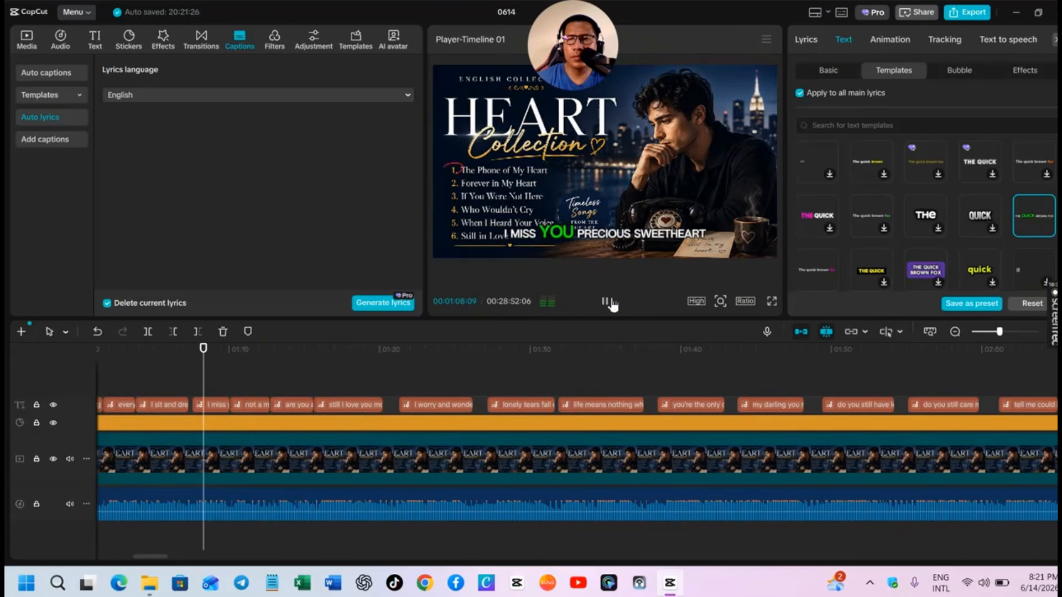
Step: Stop the playback and look through the rest of the text templates for an alternative lyrics style
click(614, 302)
scroll(913, 193, down, 3)
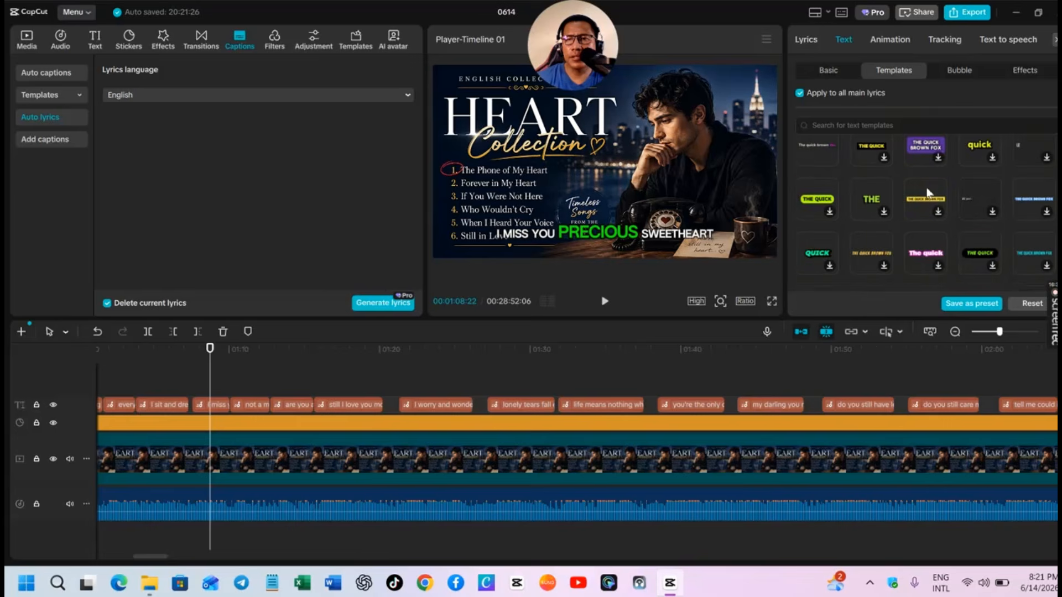
scroll(929, 193, down, 2)
scroll(926, 187, down, 3)
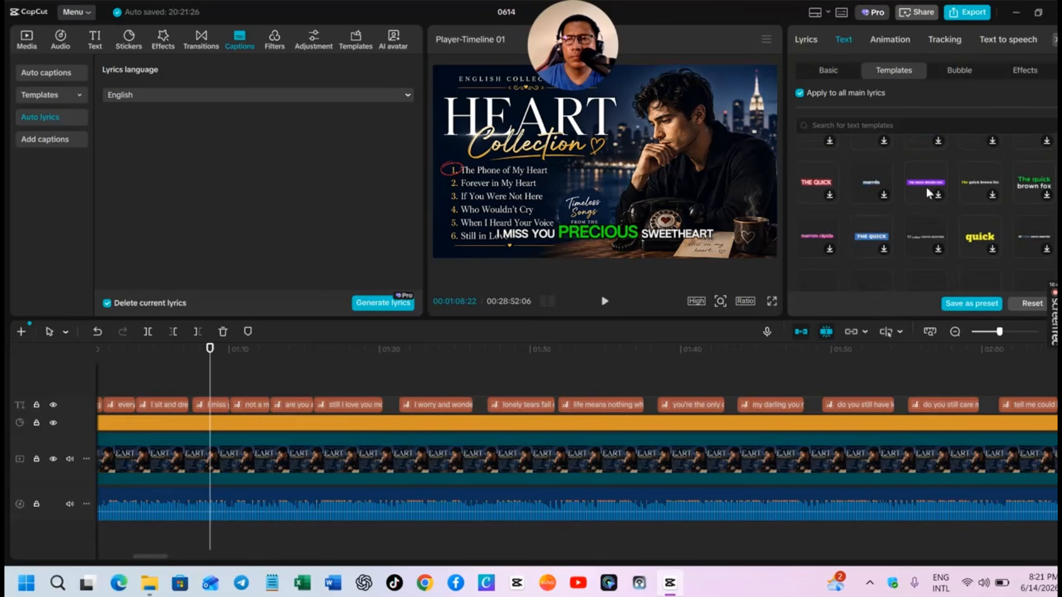
scroll(926, 187, down, 3)
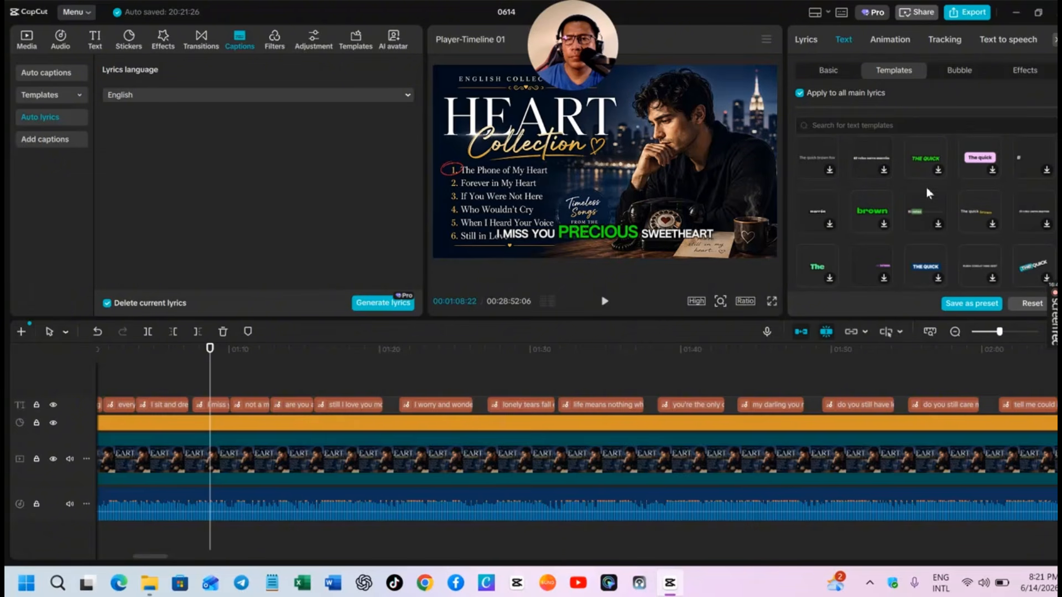
scroll(927, 191, down, 3)
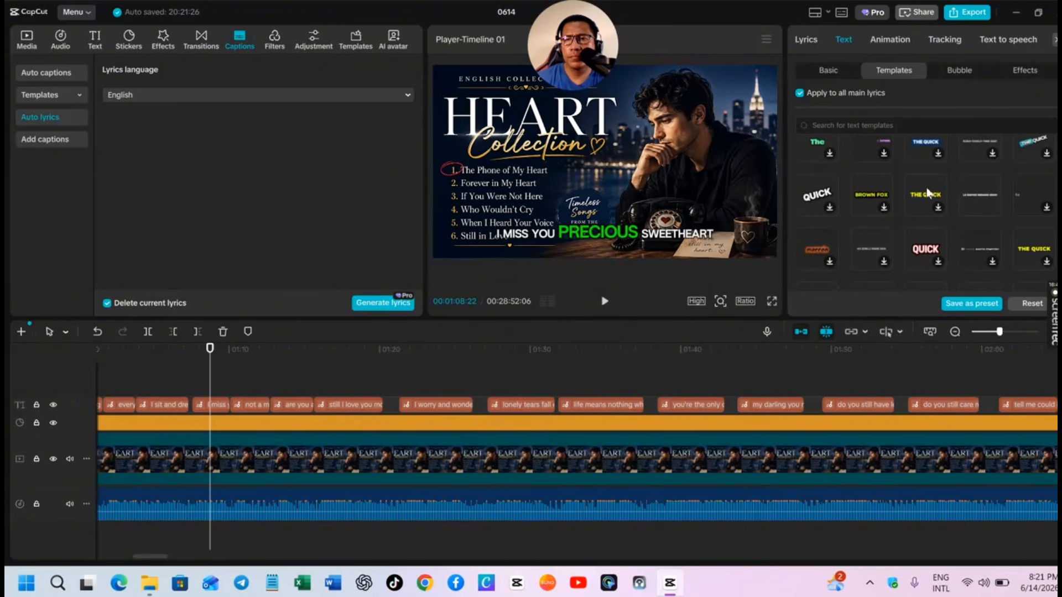
scroll(928, 192, down, 3)
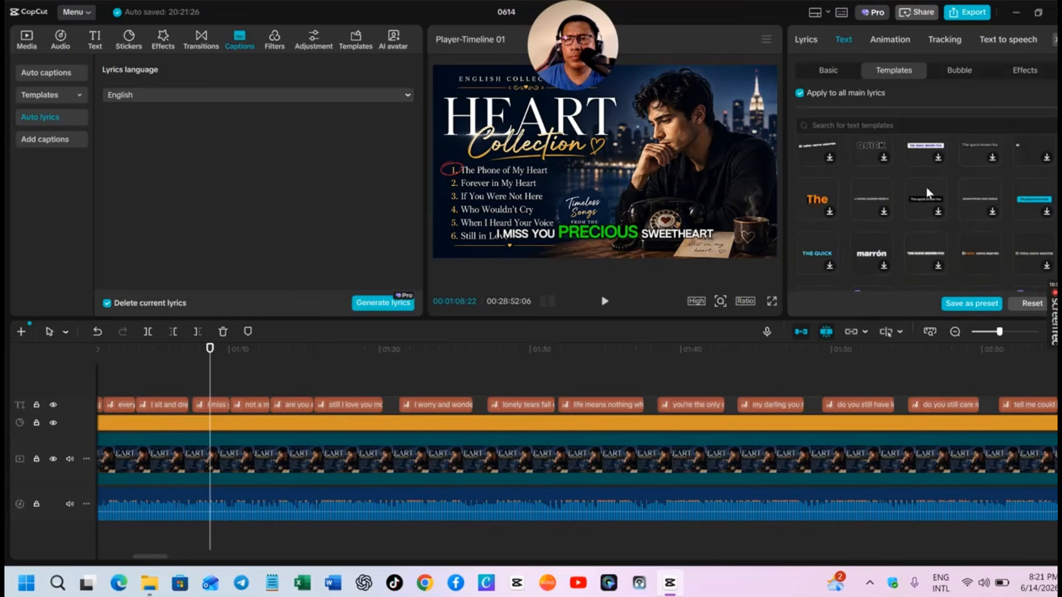
scroll(928, 191, down, 3)
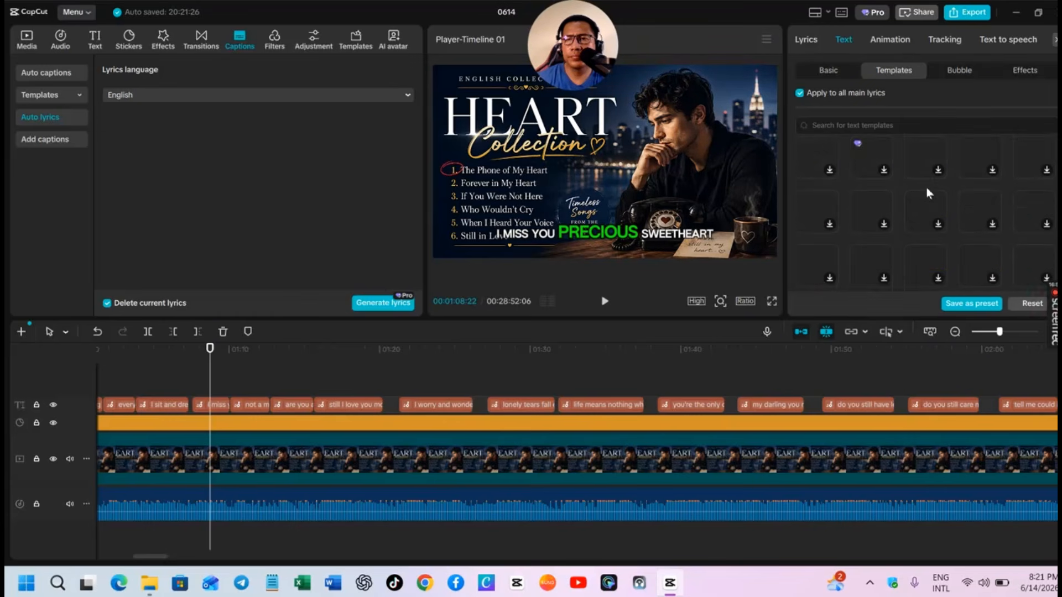
scroll(926, 187, down, 3)
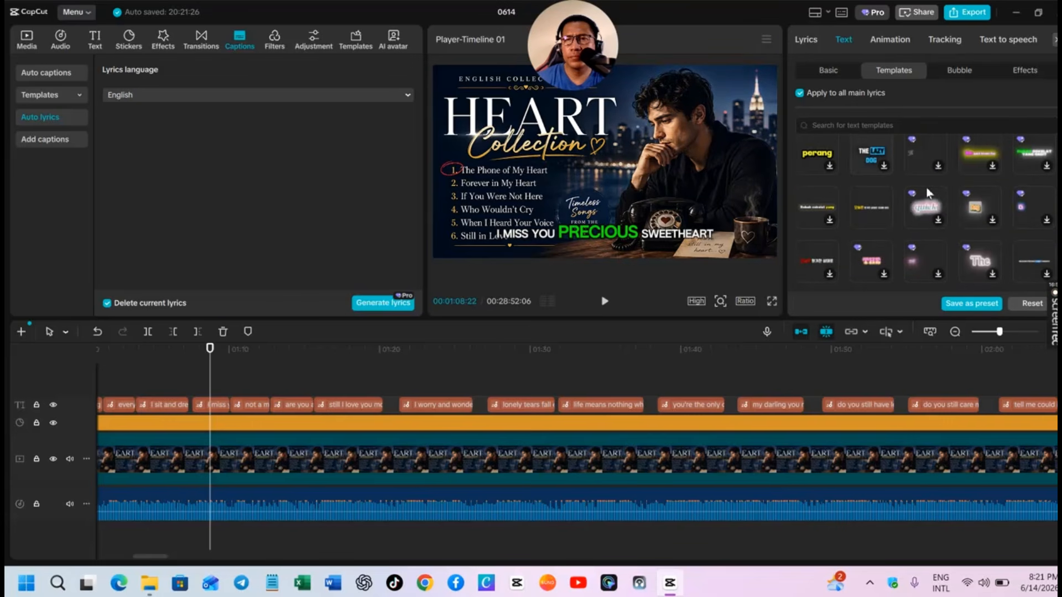
scroll(926, 187, down, 3)
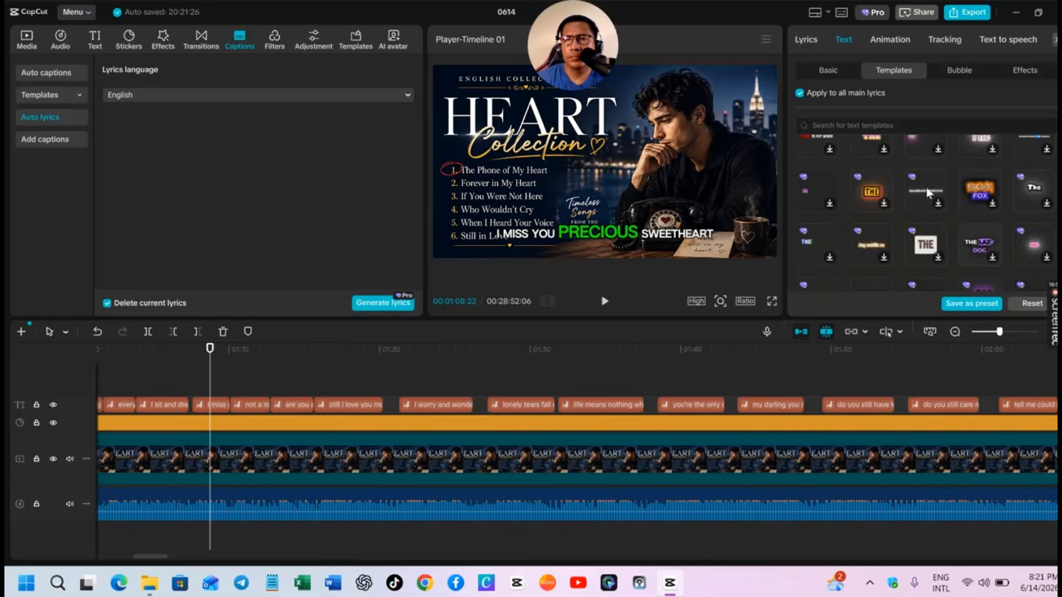
scroll(927, 191, down, 3)
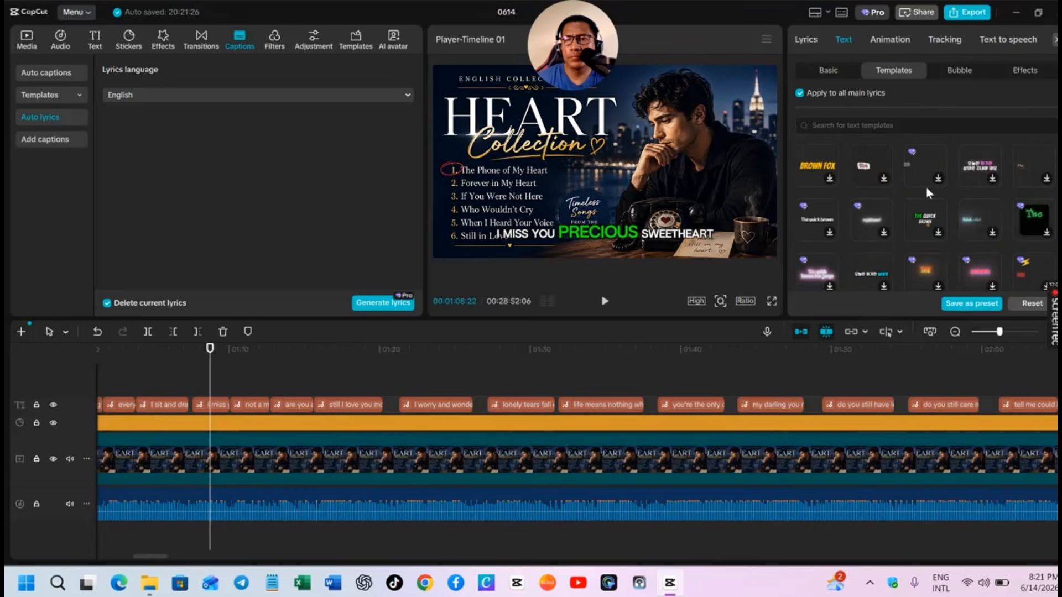
scroll(926, 187, down, 3)
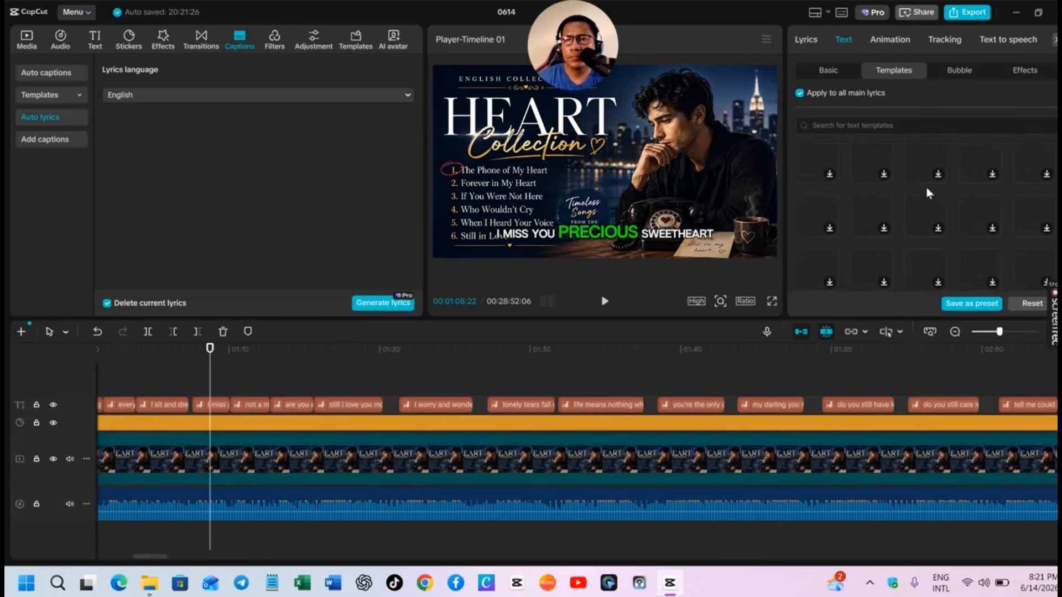
scroll(926, 187, down, 3)
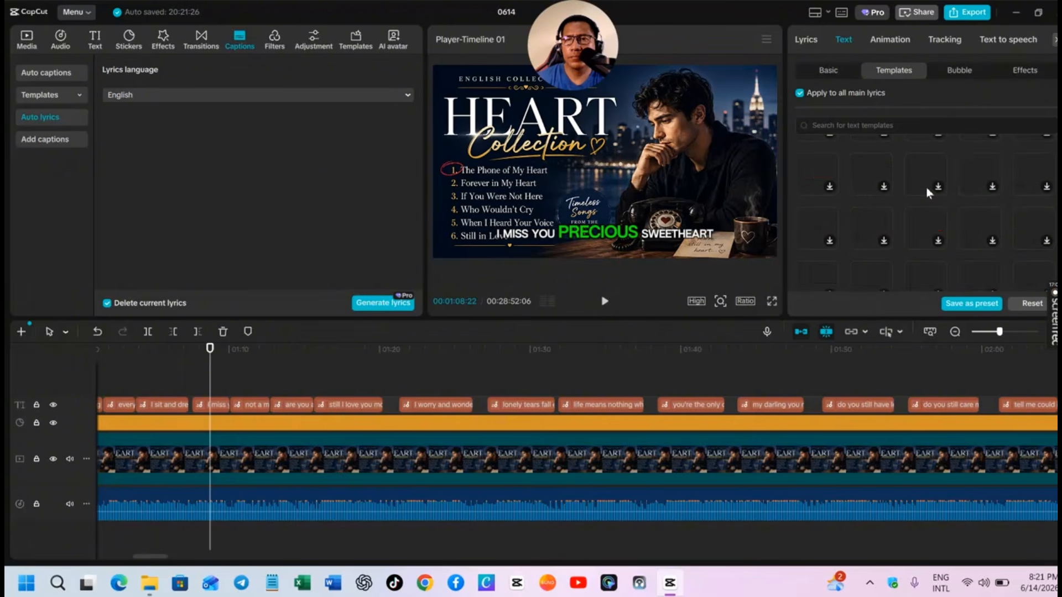
scroll(926, 187, down, 1)
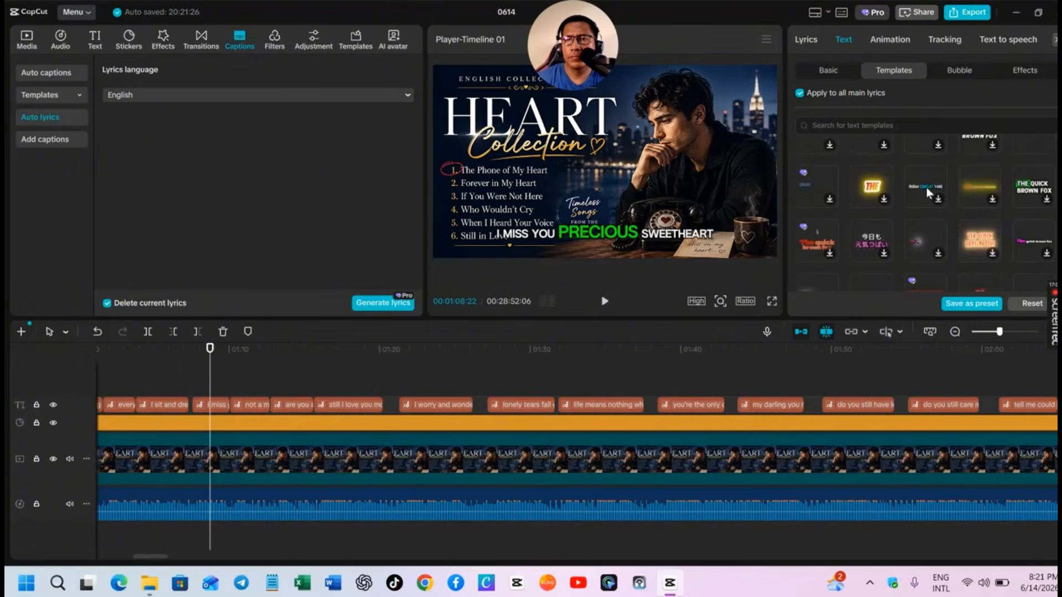
scroll(926, 187, down, 1)
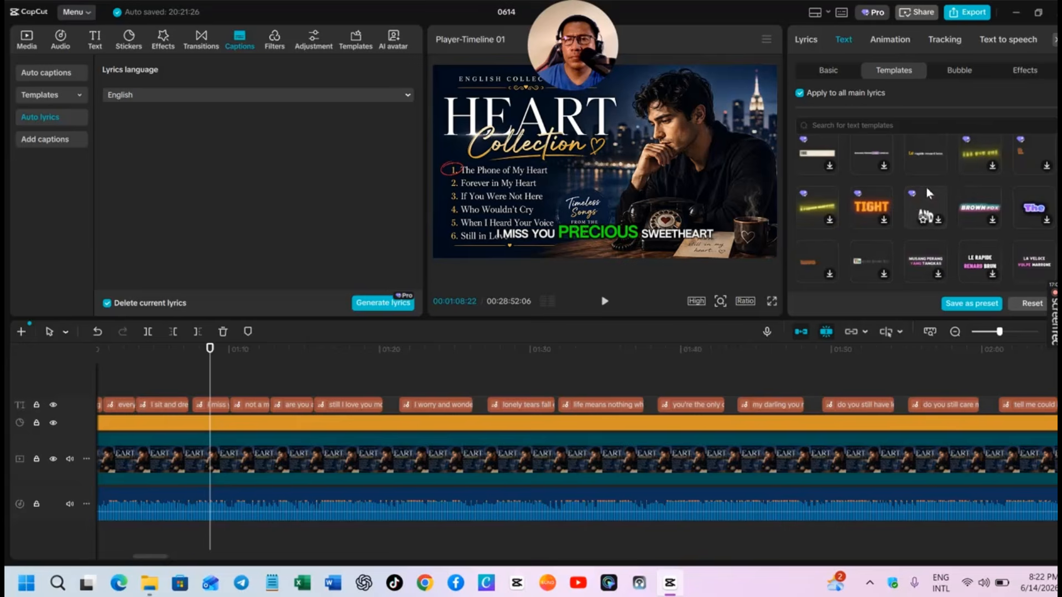
scroll(926, 187, down, 1)
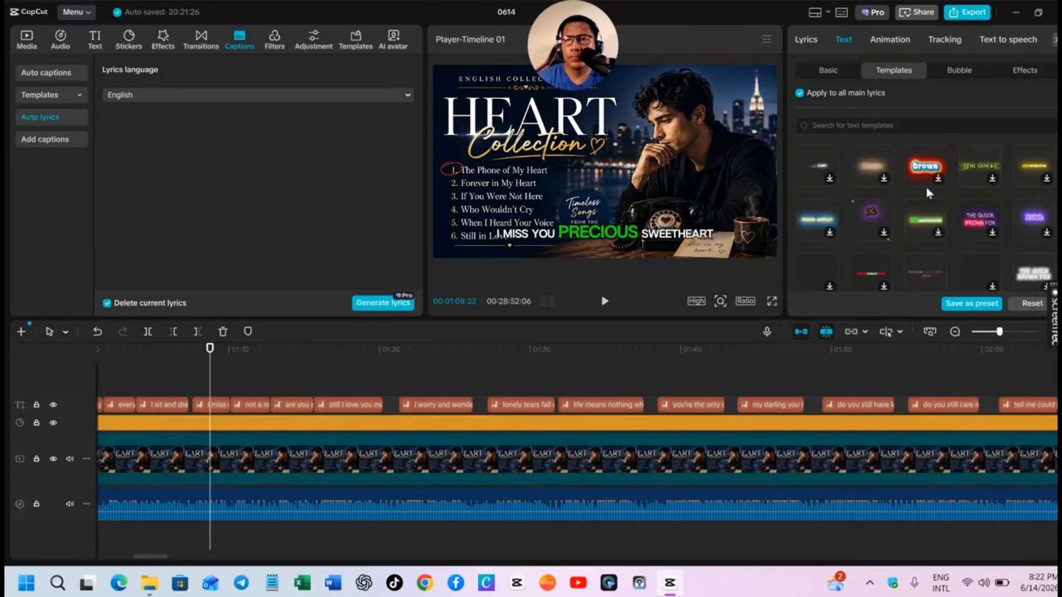
scroll(926, 187, down, 1)
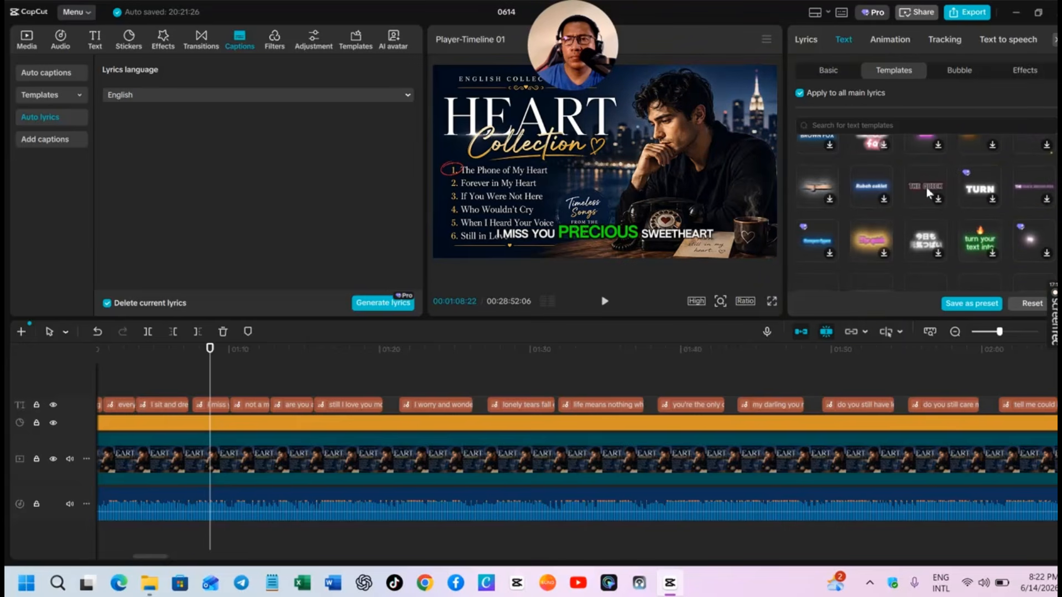
scroll(926, 187, down, 1)
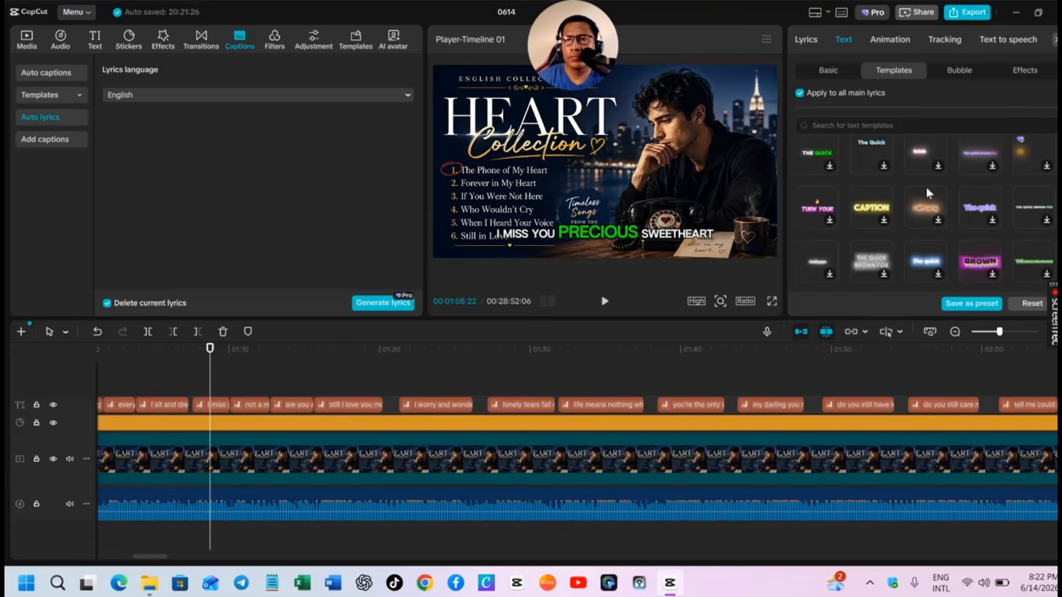
scroll(926, 188, down, 1)
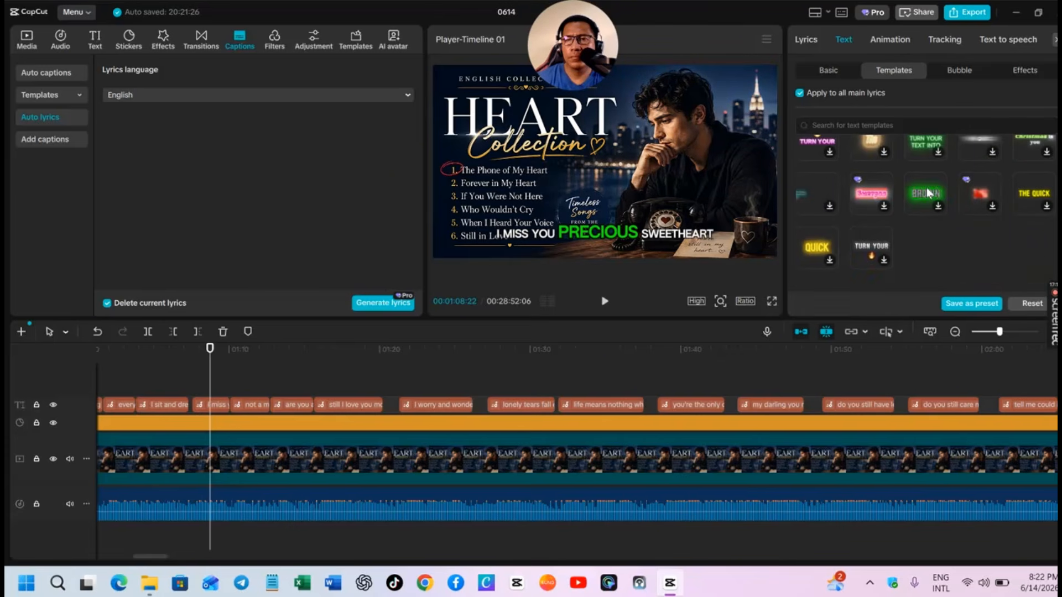
scroll(928, 192, down, 1)
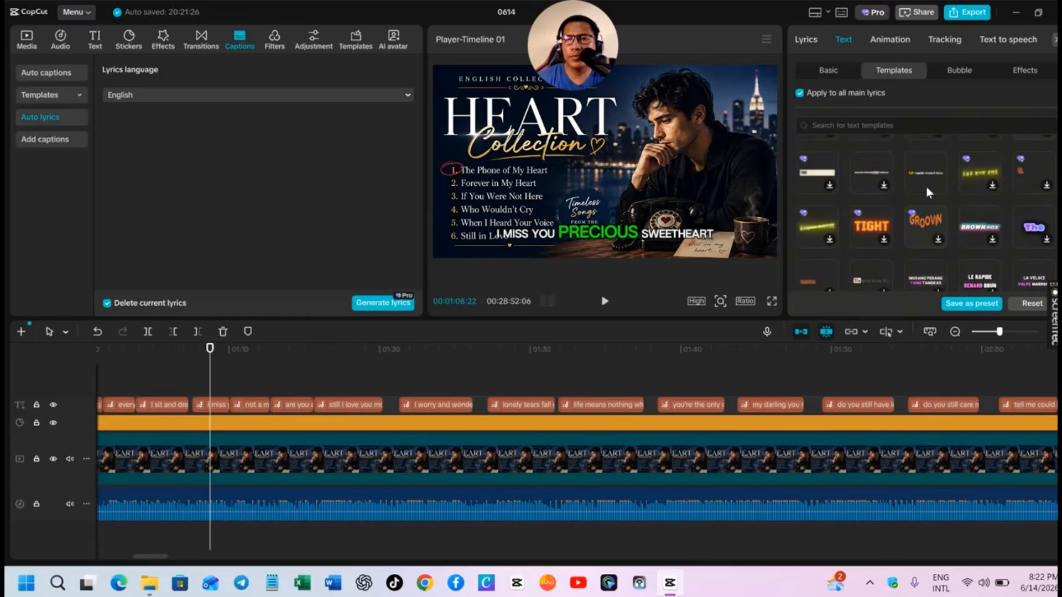
scroll(926, 186, down, 1)
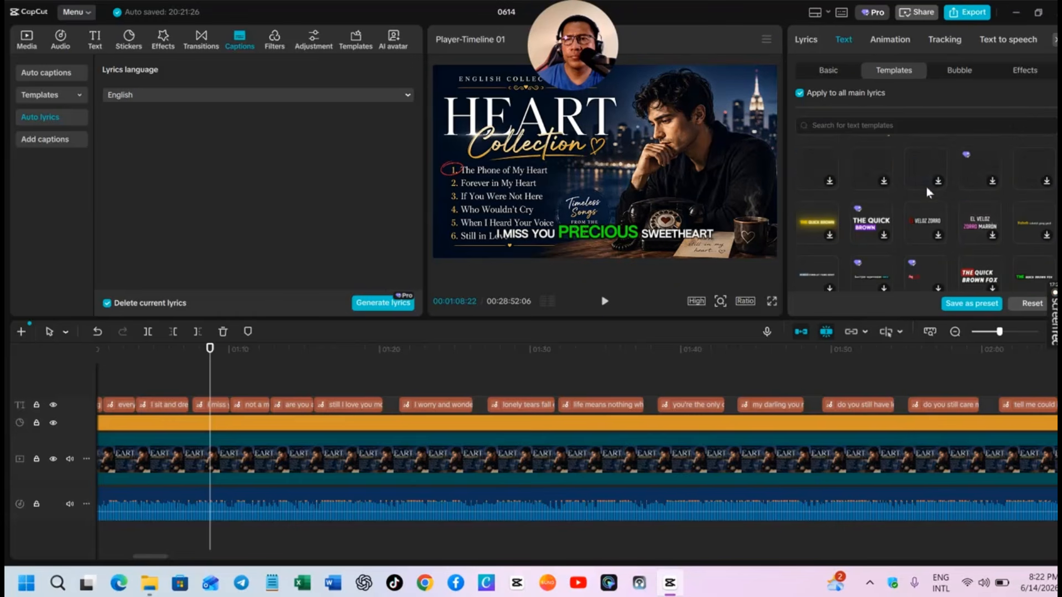
Step: Try the other uppercase "THE QUICK BROWN FOX" template with a green word, found further down the list, on all main lyrics and play the result
click(1036, 280)
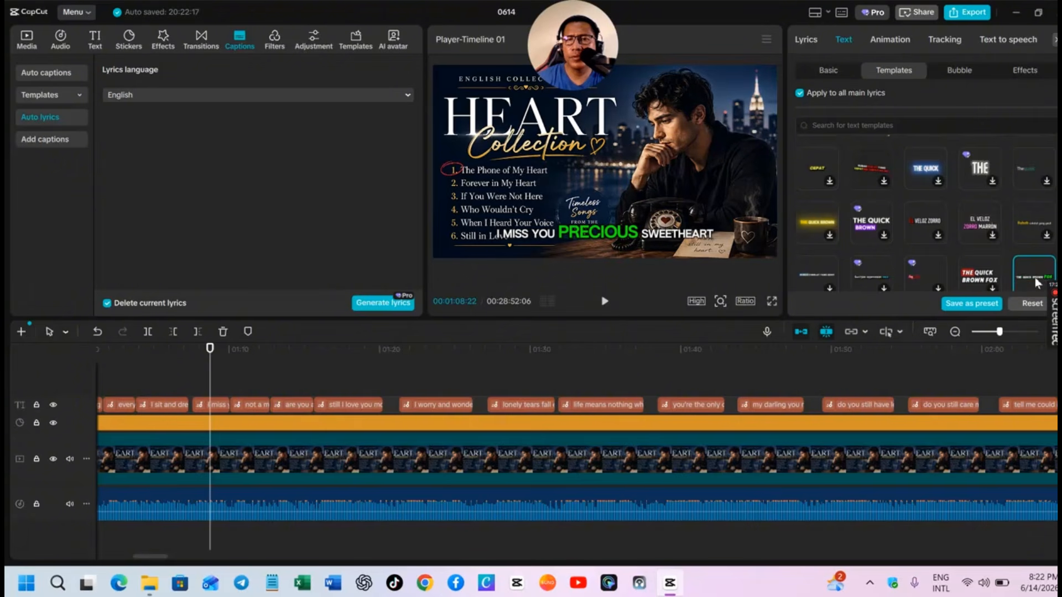
click(1034, 277)
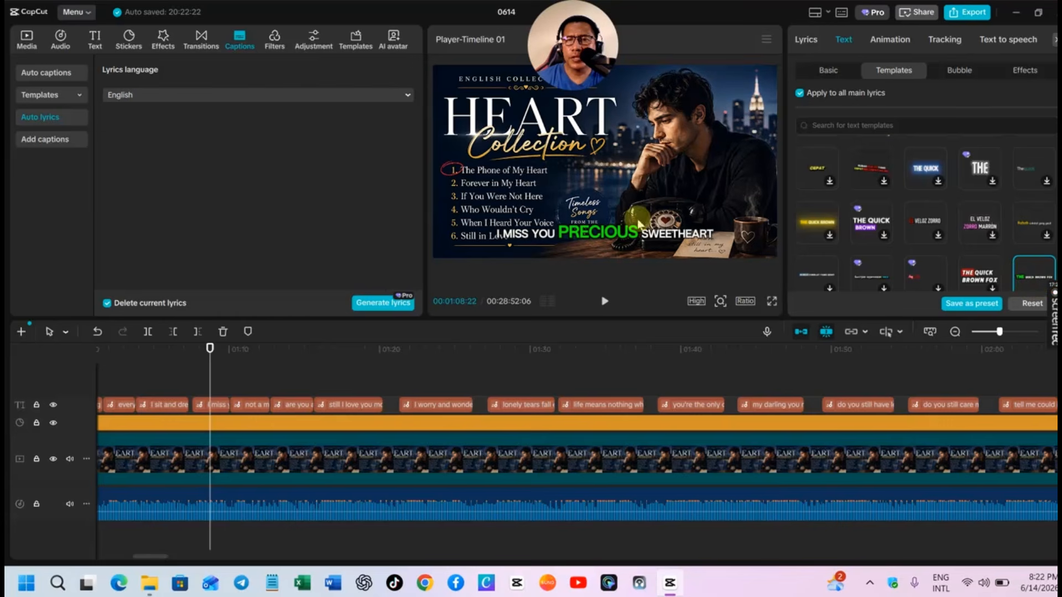
click(605, 302)
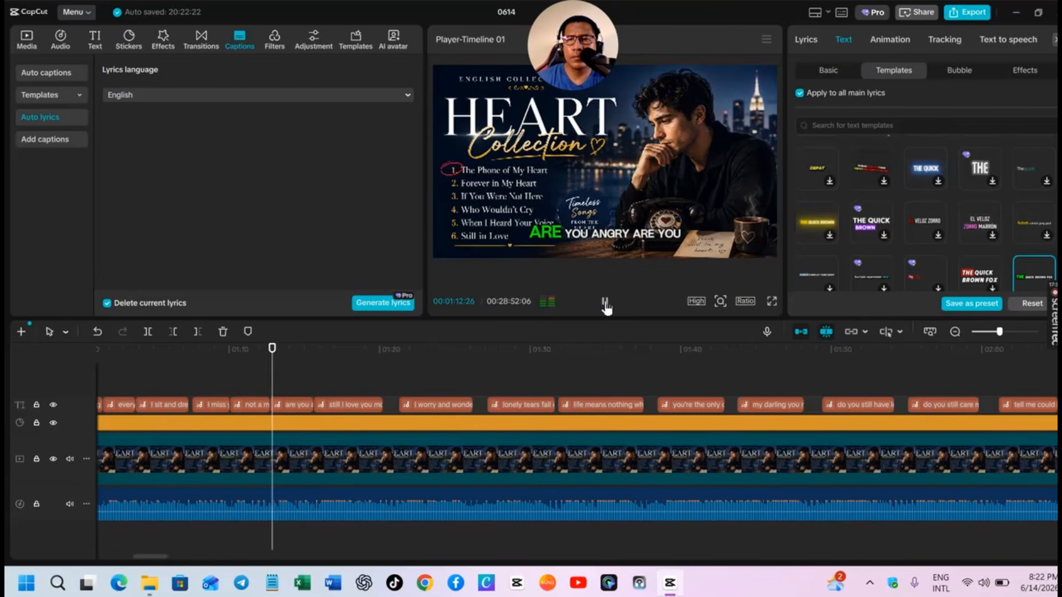
click(605, 302)
Step: Reapply the earlier uppercase "THE QUICK BROWN FOX" text template with the green highlighted word, beside the white "QUICK" template, to all main lyrics
scroll(847, 221, up, 2)
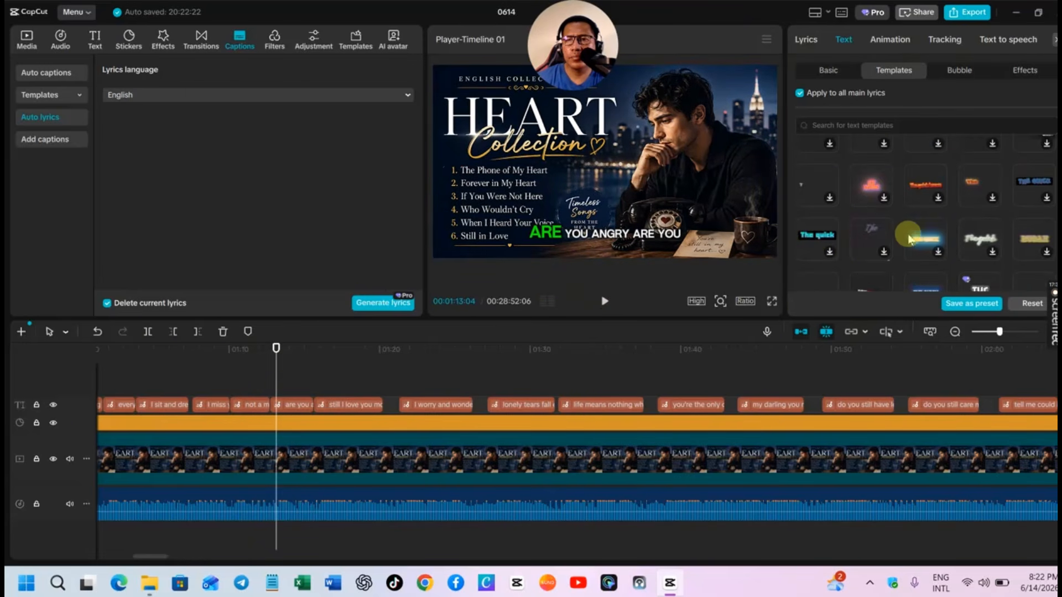
scroll(908, 237, up, 3)
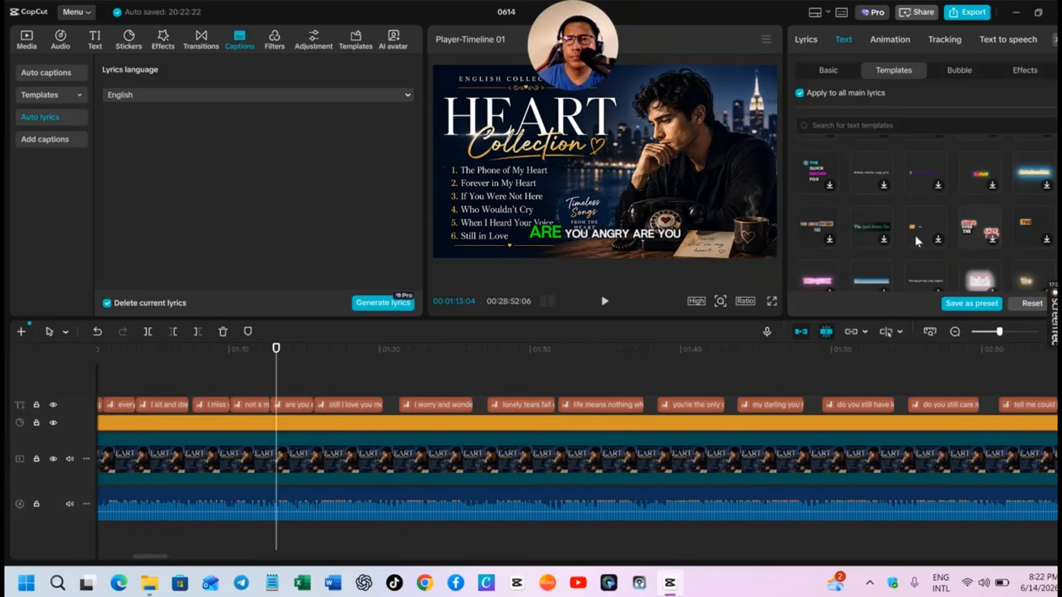
scroll(915, 238, up, 2)
scroll(915, 241, up, 3)
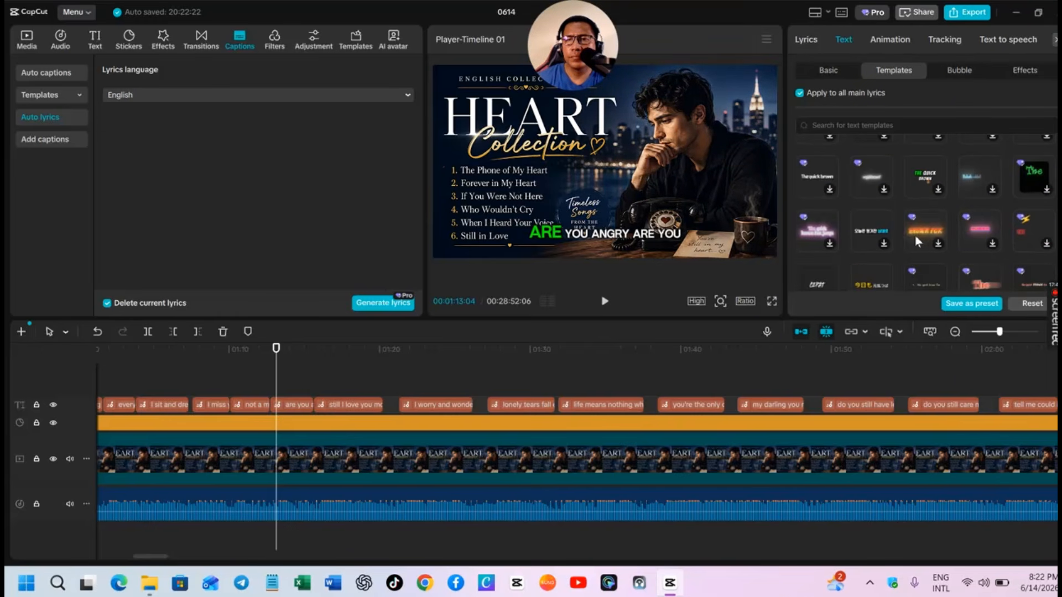
scroll(915, 241, up, 2)
scroll(916, 242, up, 2)
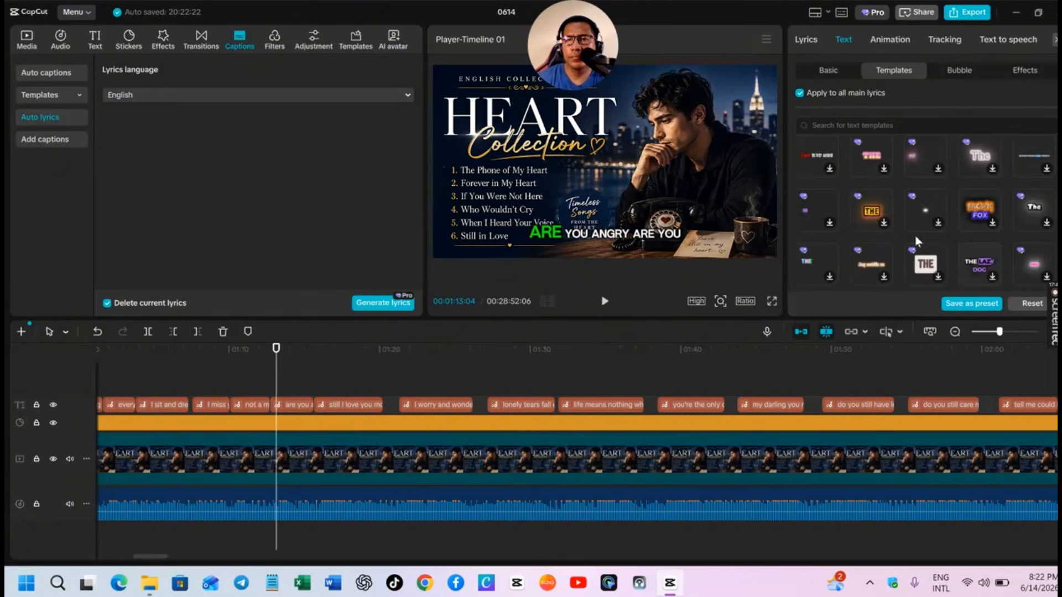
scroll(916, 241, up, 2)
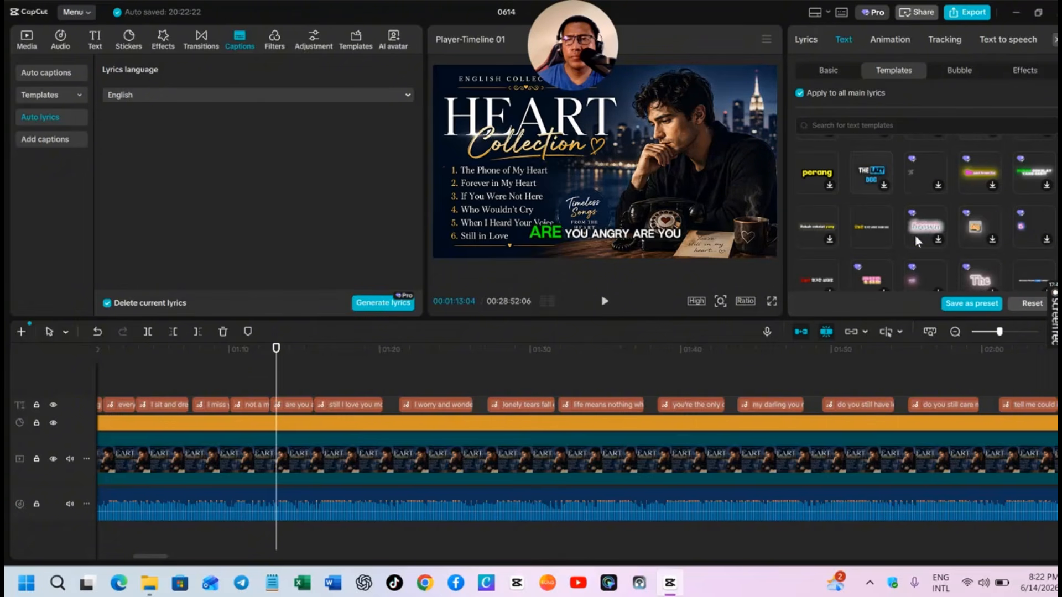
scroll(916, 241, up, 2)
scroll(917, 241, up, 3)
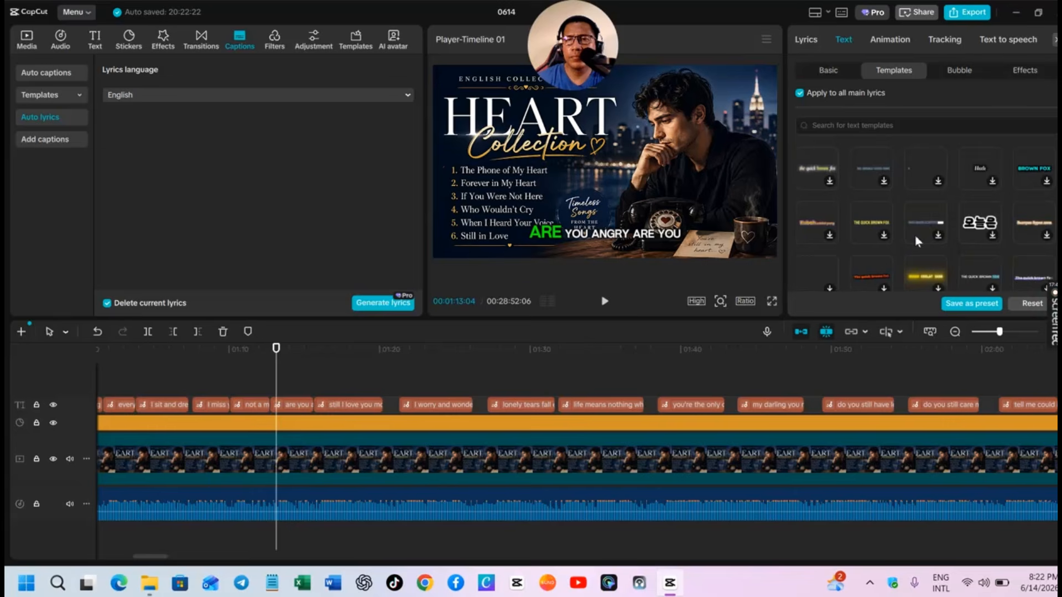
scroll(916, 242, up, 5)
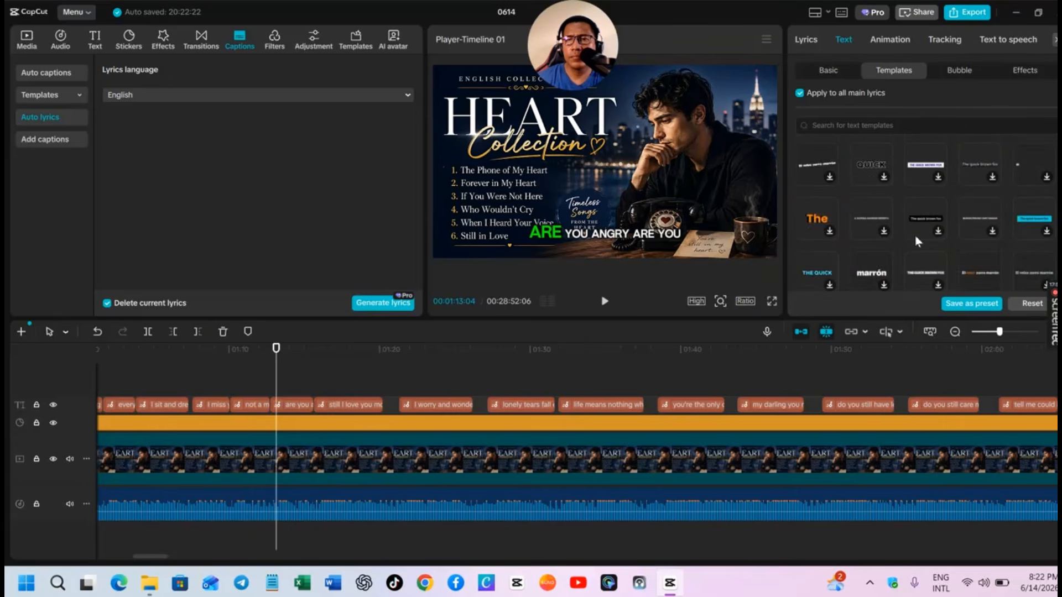
scroll(917, 241, up, 3)
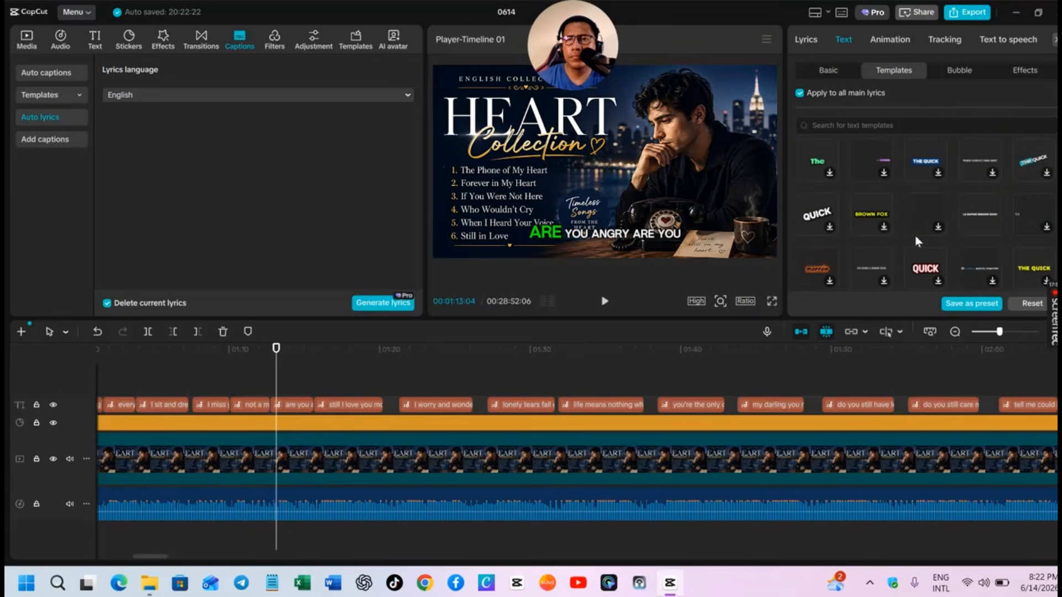
scroll(917, 242, up, 3)
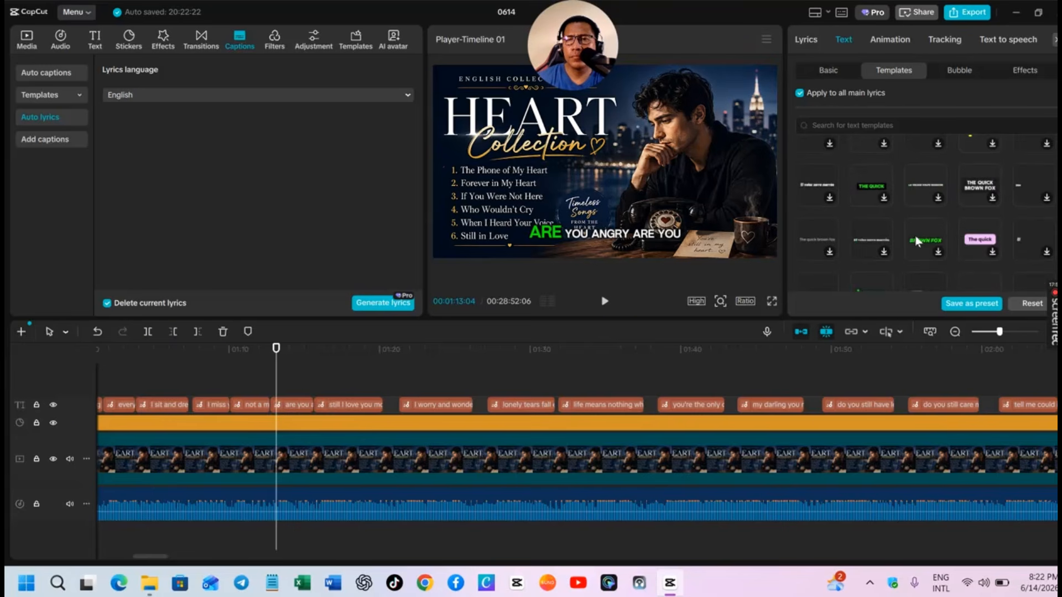
scroll(885, 227, up, 3)
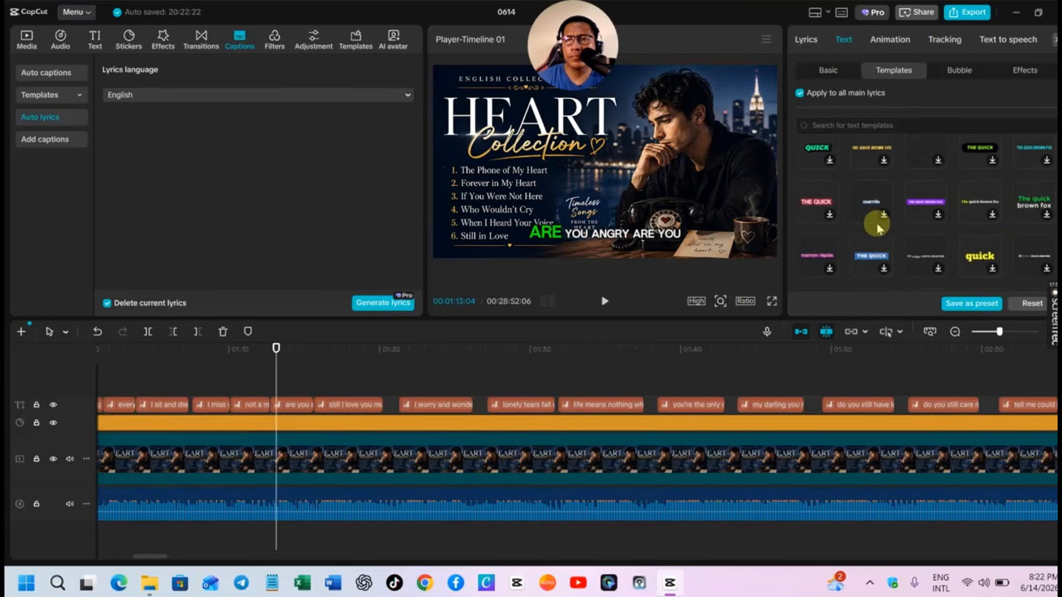
scroll(892, 230, up, 3)
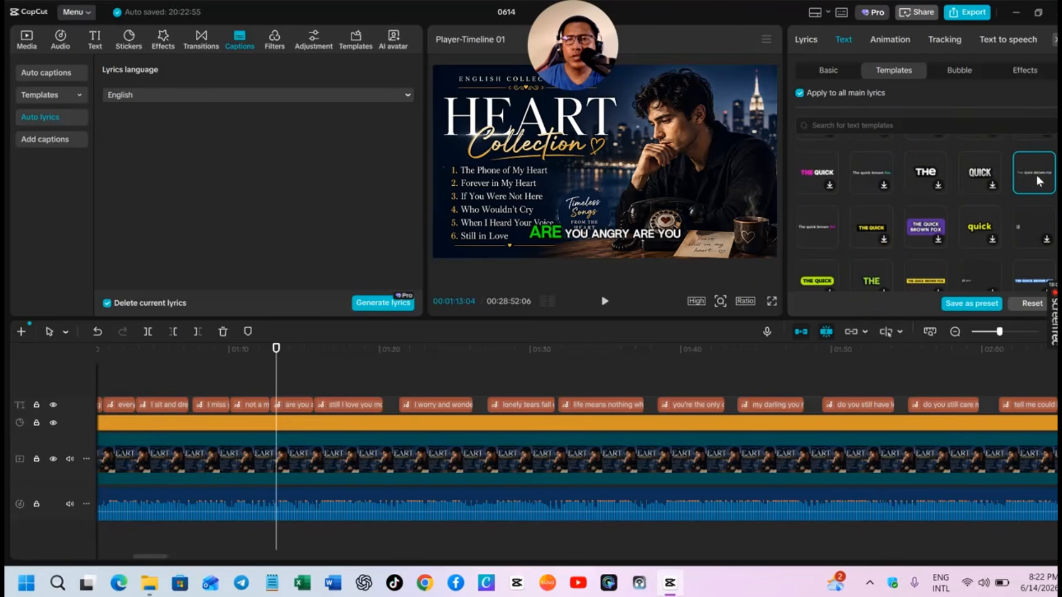
click(1037, 176)
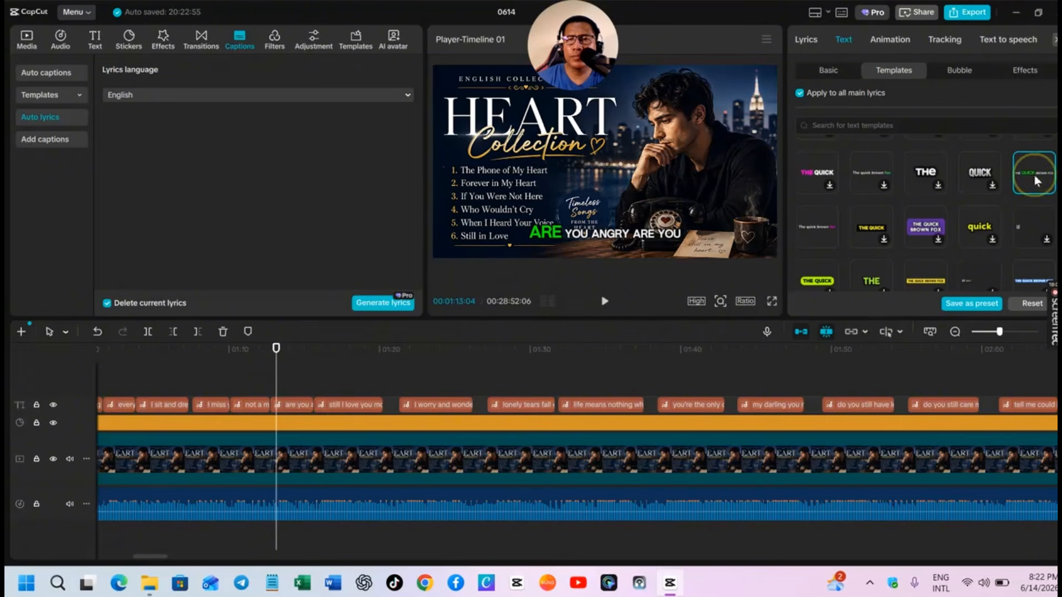
click(1036, 177)
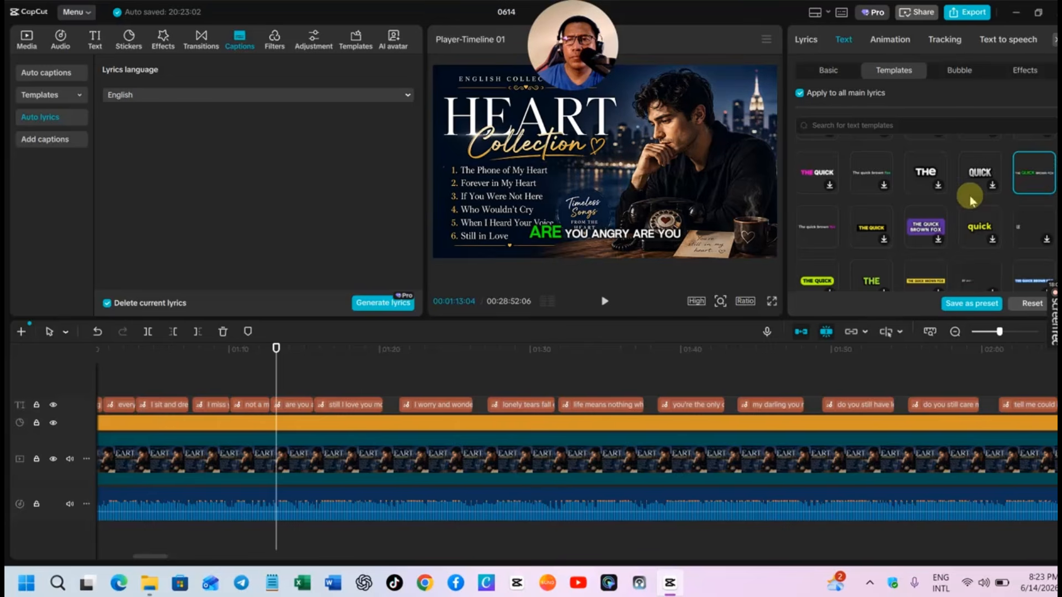
Step: Try the lowercase "The quick brown fox" text template with a green word, beside the green-and-white uppercase one, on all main lyrics
scroll(935, 233, down, 5)
scroll(929, 243, up, 2)
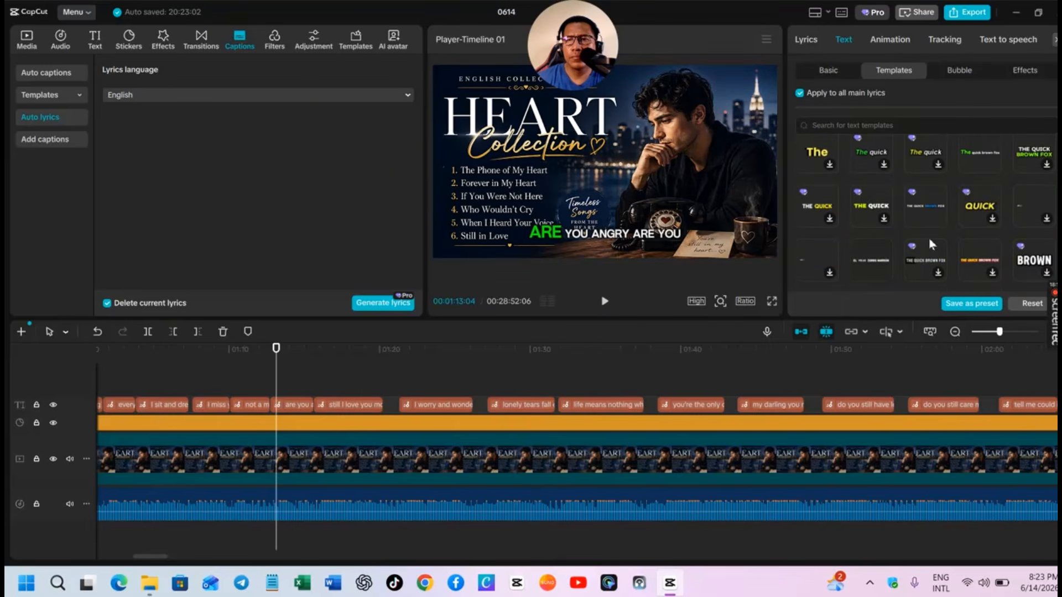
click(960, 164)
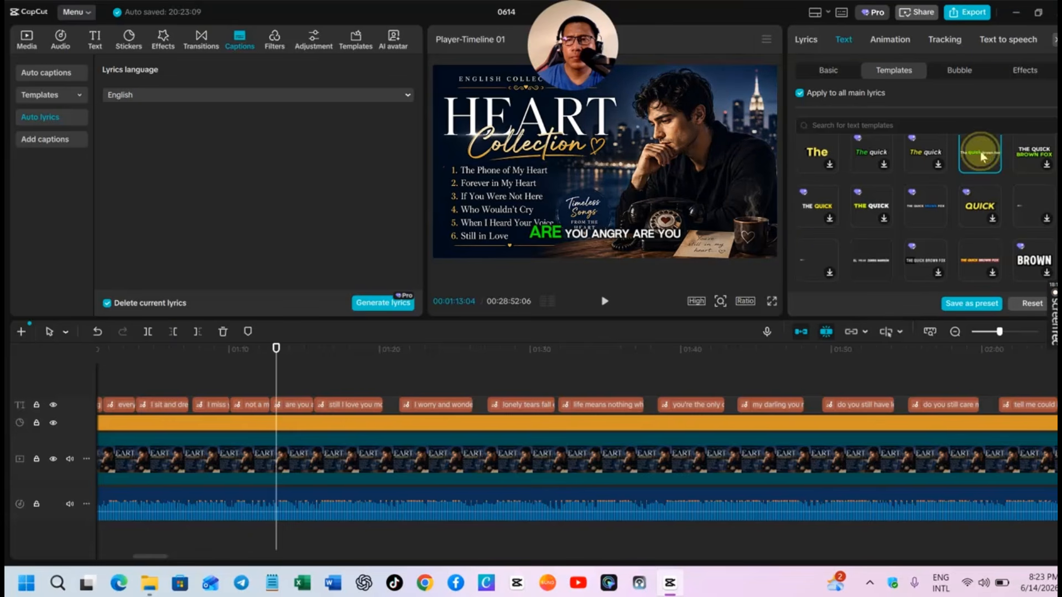
scroll(976, 166, up, 2)
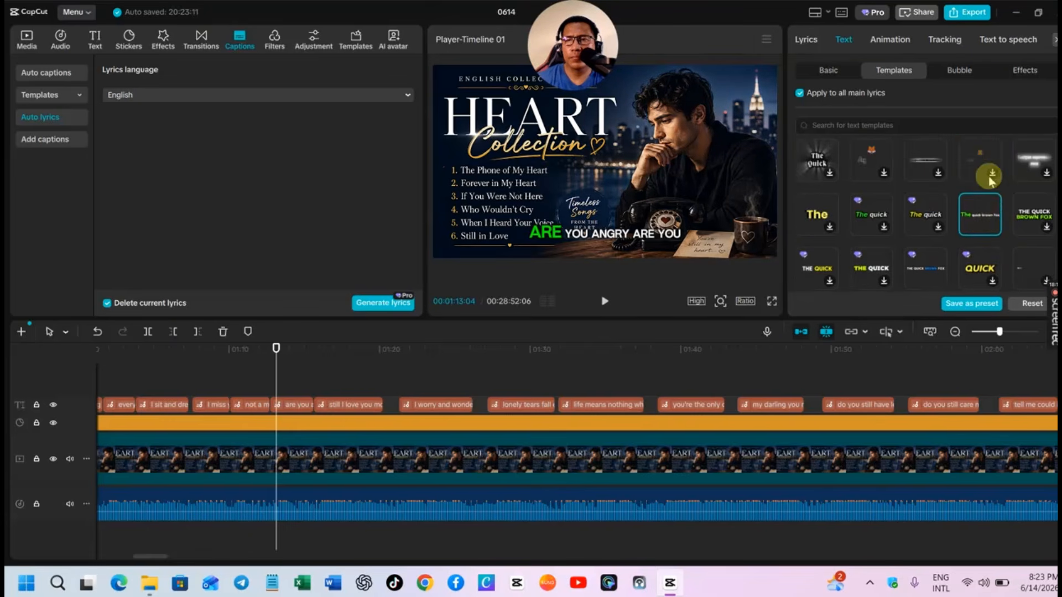
click(974, 224)
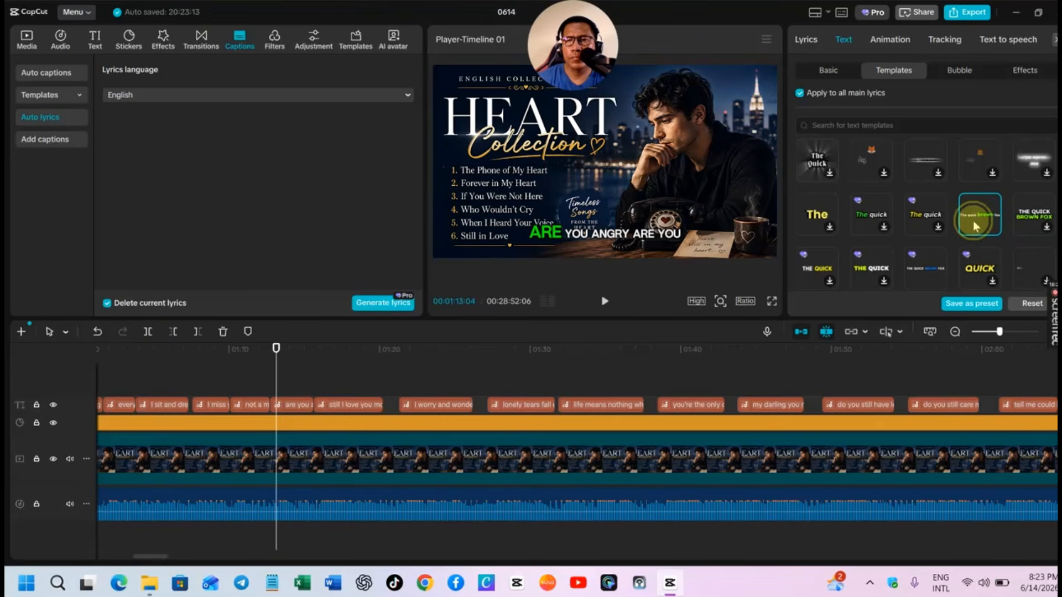
Step: Apply the uppercase "THE QUICK BROWN FOX" template with the green word to all main lyrics again and browse the remaining text templates
click(303, 412)
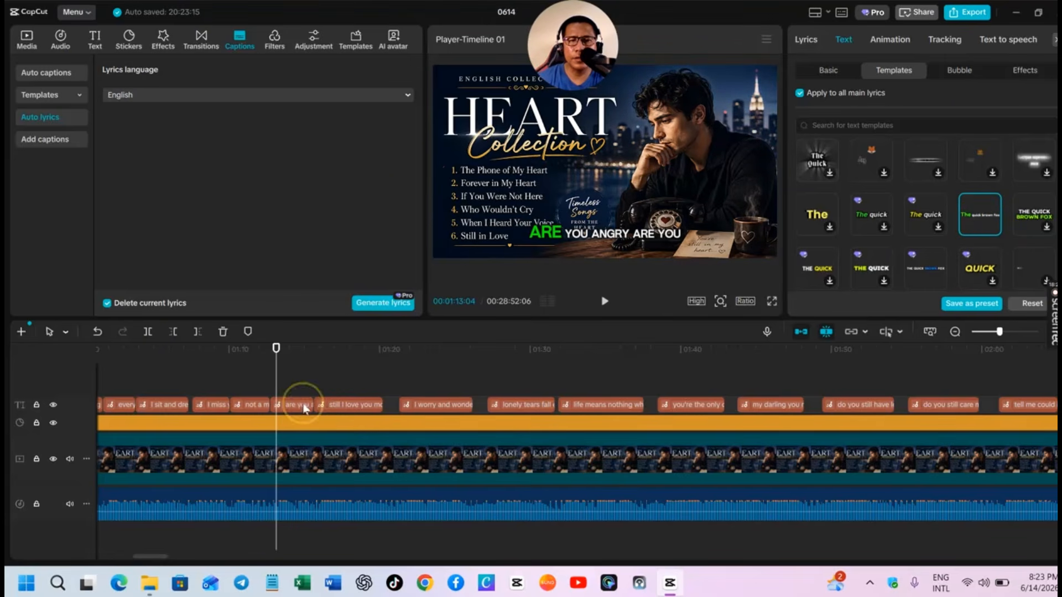
click(1023, 275)
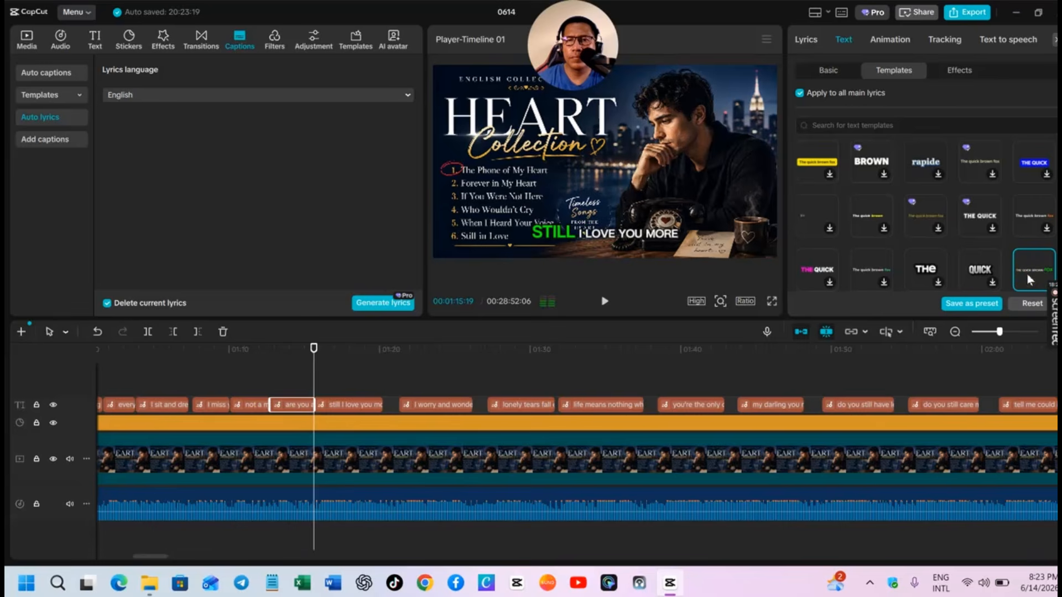
scroll(965, 237, up, 2)
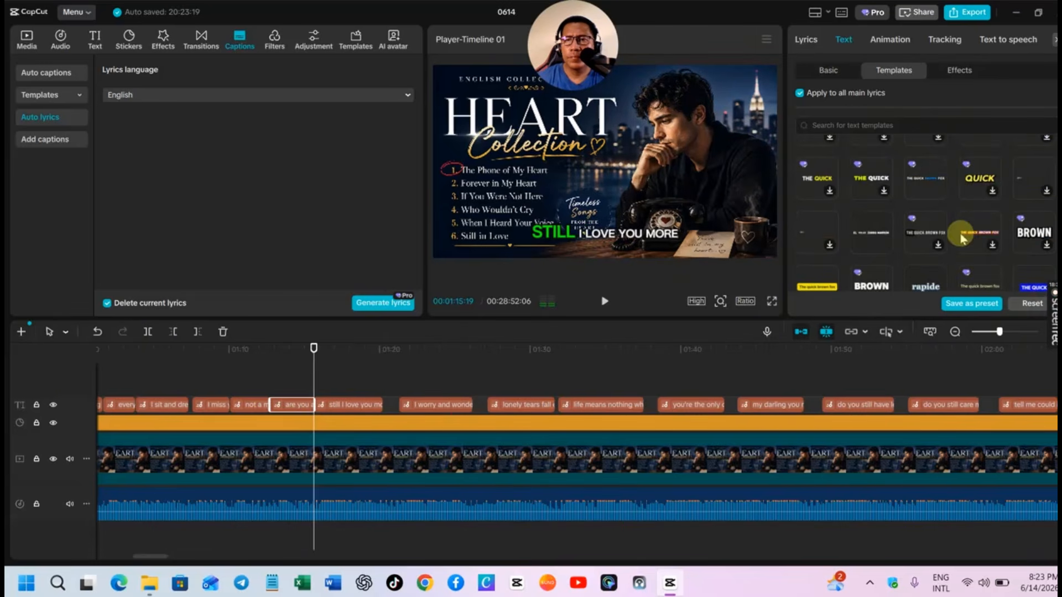
scroll(960, 233, up, 1)
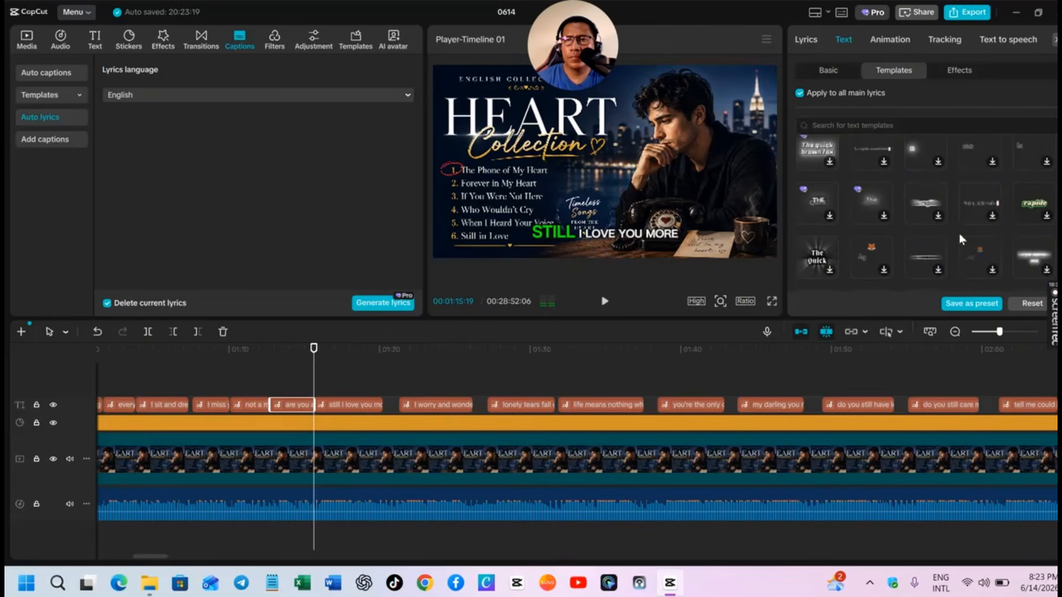
scroll(959, 233, down, 2)
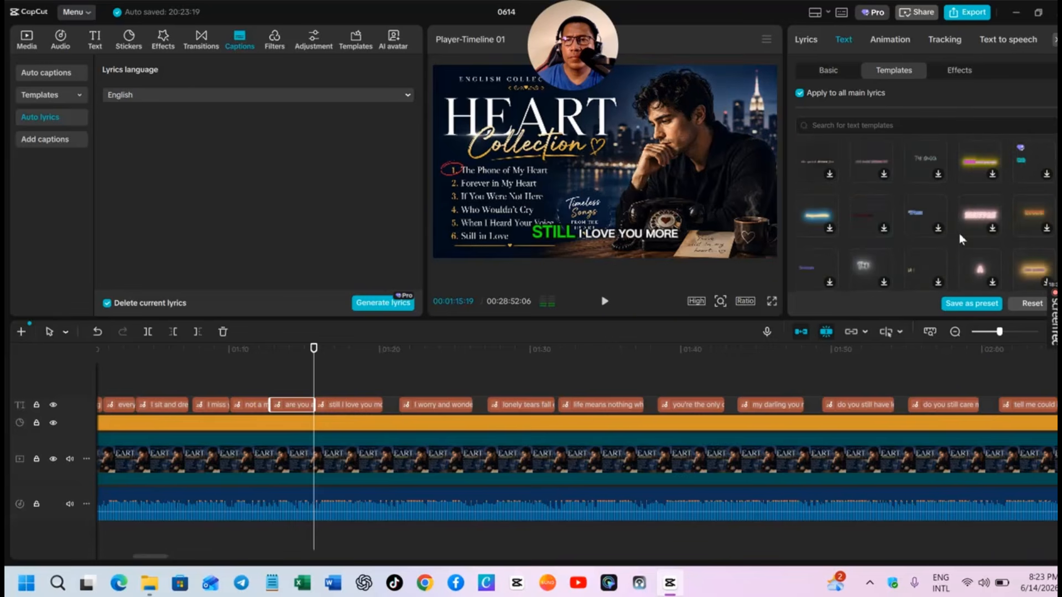
scroll(960, 234, up, 3)
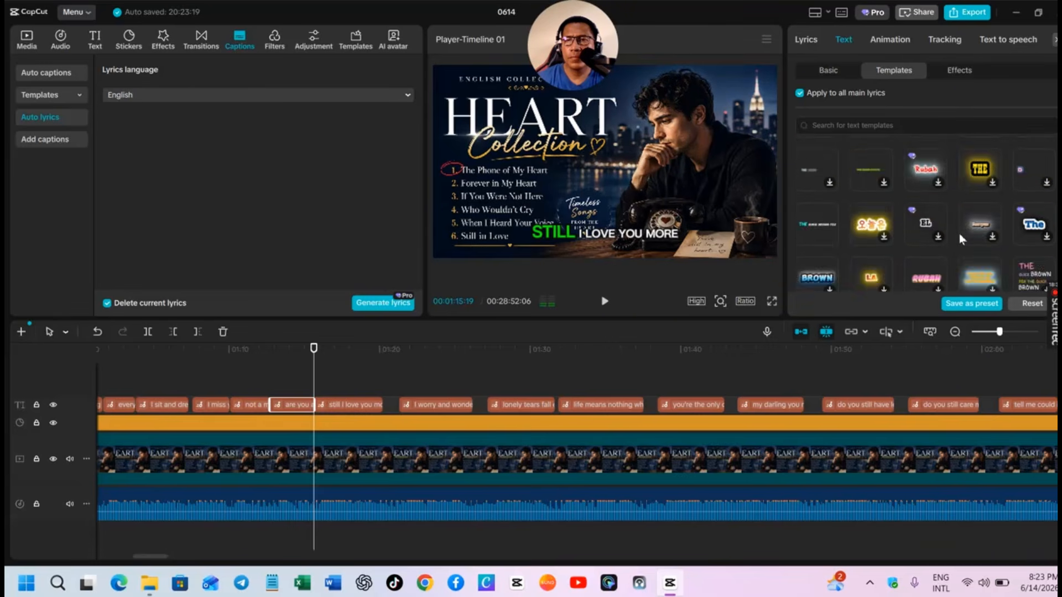
scroll(959, 234, down, 1)
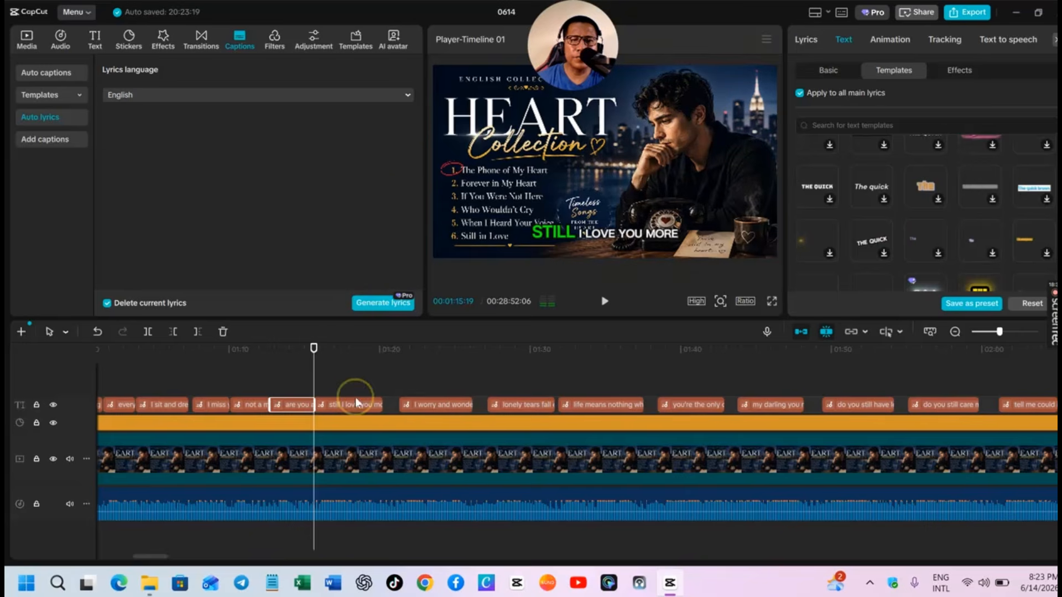
Step: Shrink the lyrics text and move it onto the man's dark jacket just above the telephone, then play the result
click(286, 399)
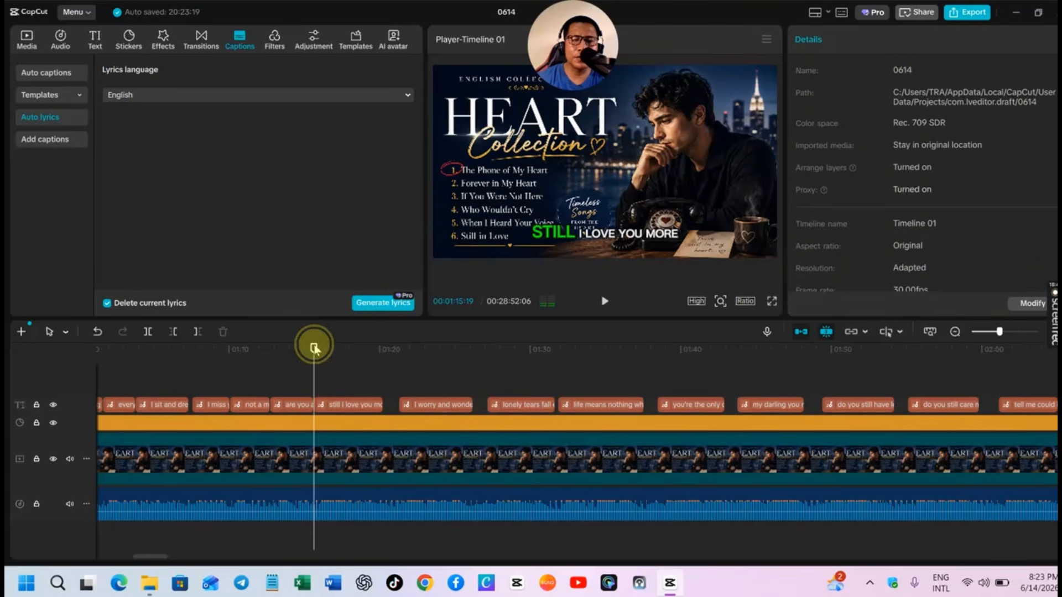
drag(314, 348, 286, 348)
click(643, 238)
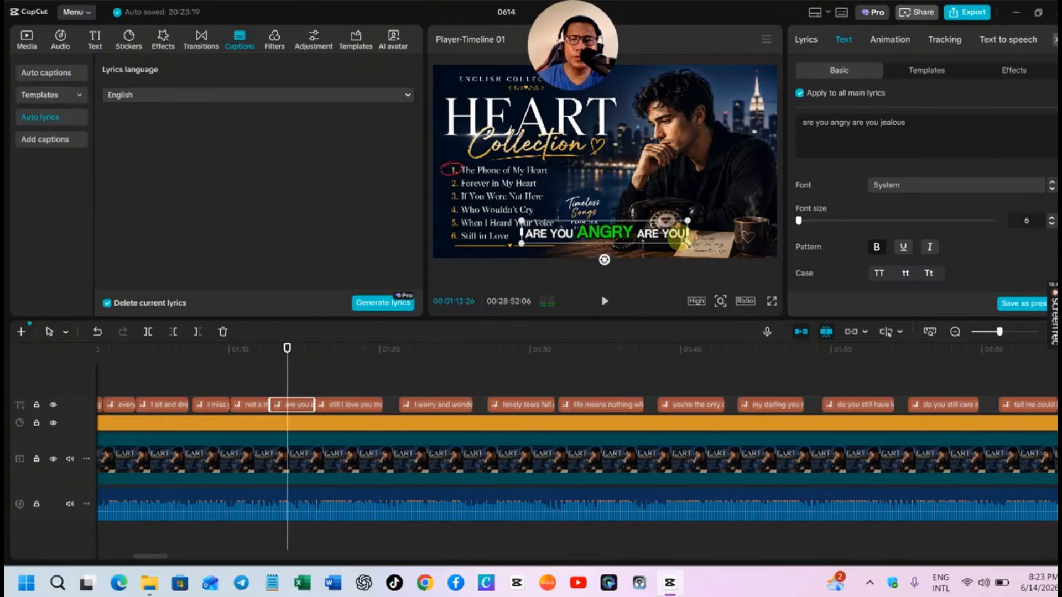
drag(686, 242, 710, 197)
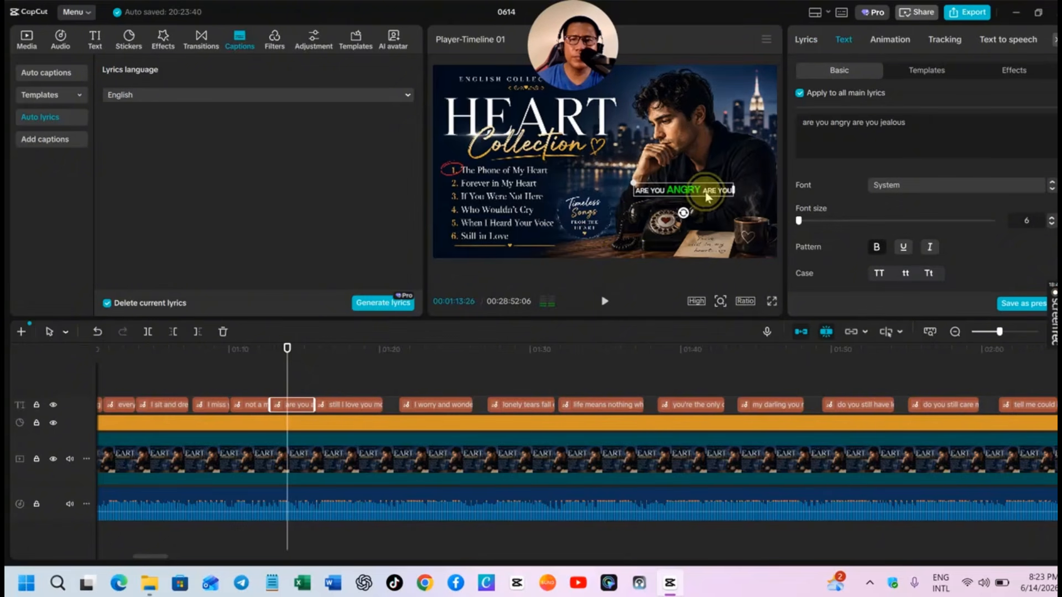
click(605, 303)
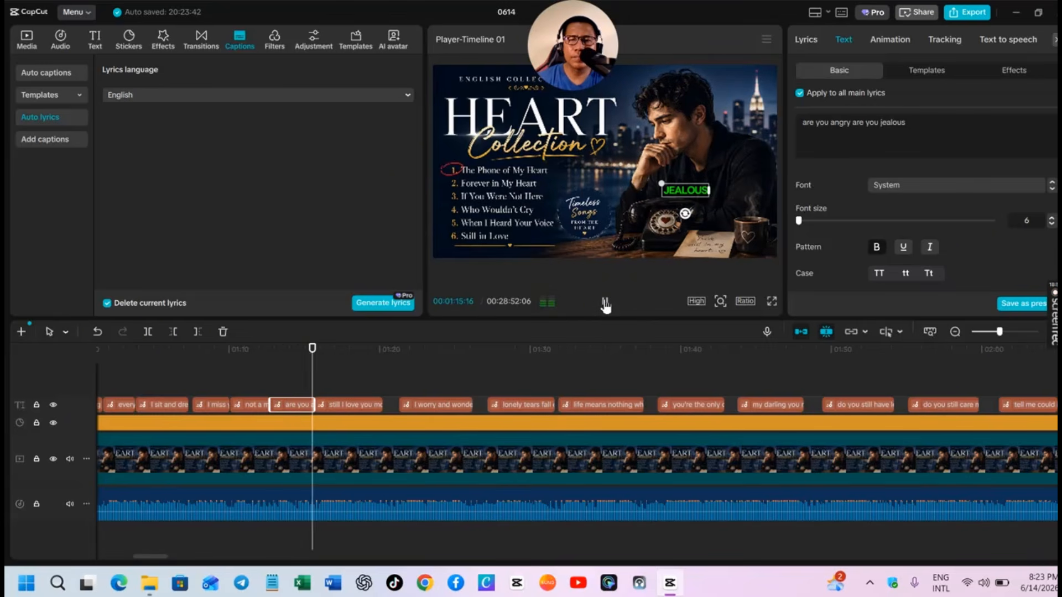
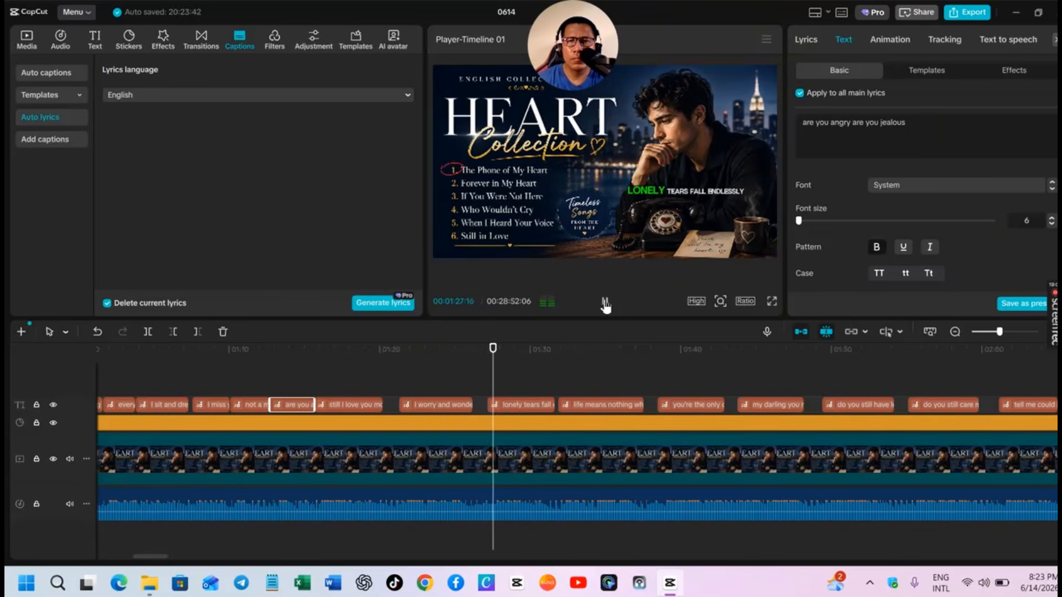
click(605, 304)
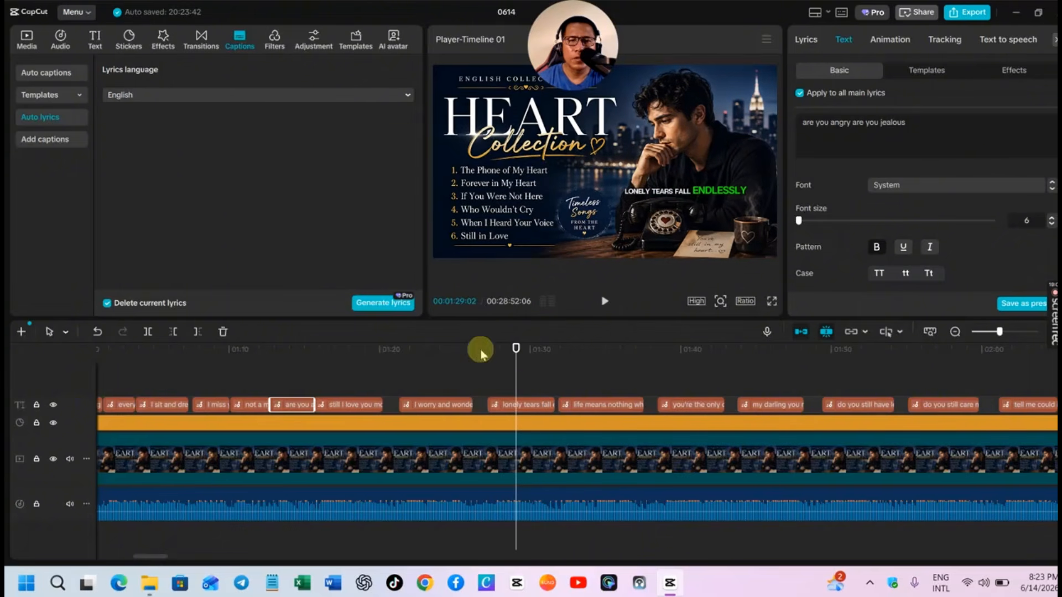
Step: Add the white audio-spectrum bars sticker from the Trending stickers at the very start of the timeline
drag(515, 351, 3, 403)
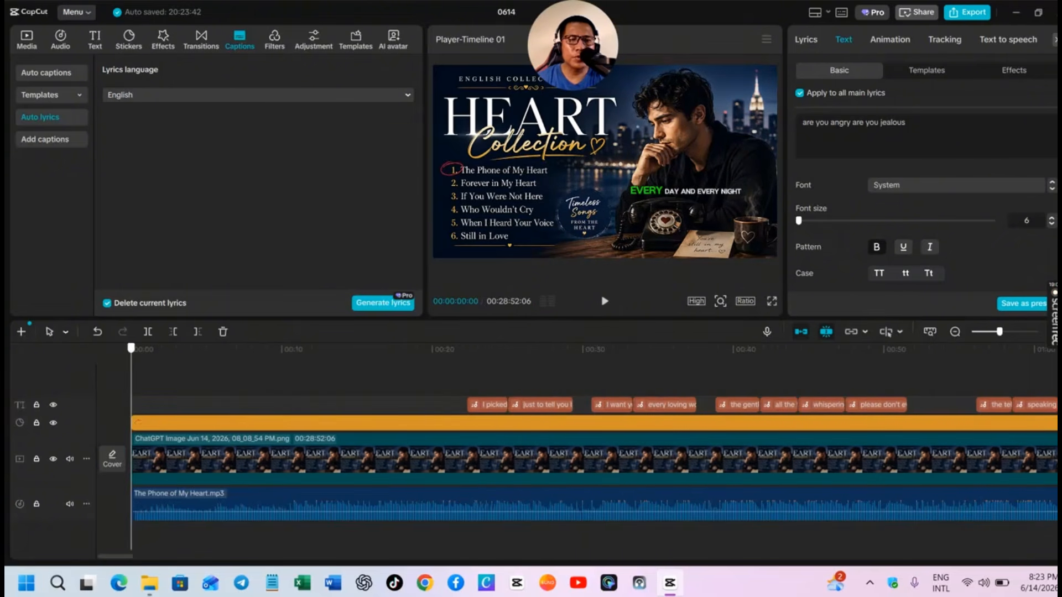
click(130, 44)
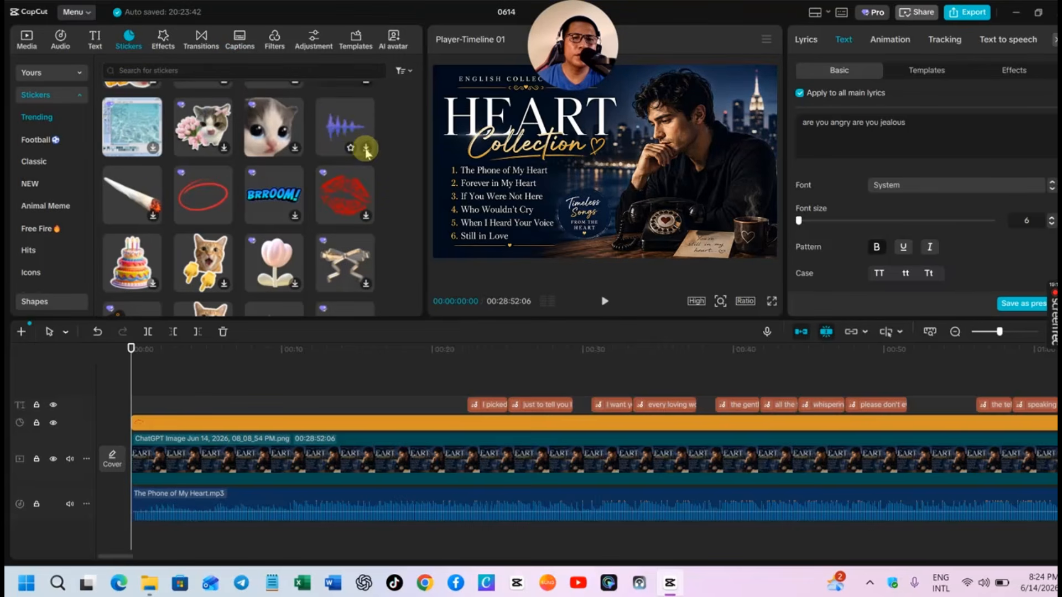
scroll(365, 147, down, 3)
scroll(360, 141, up, 1)
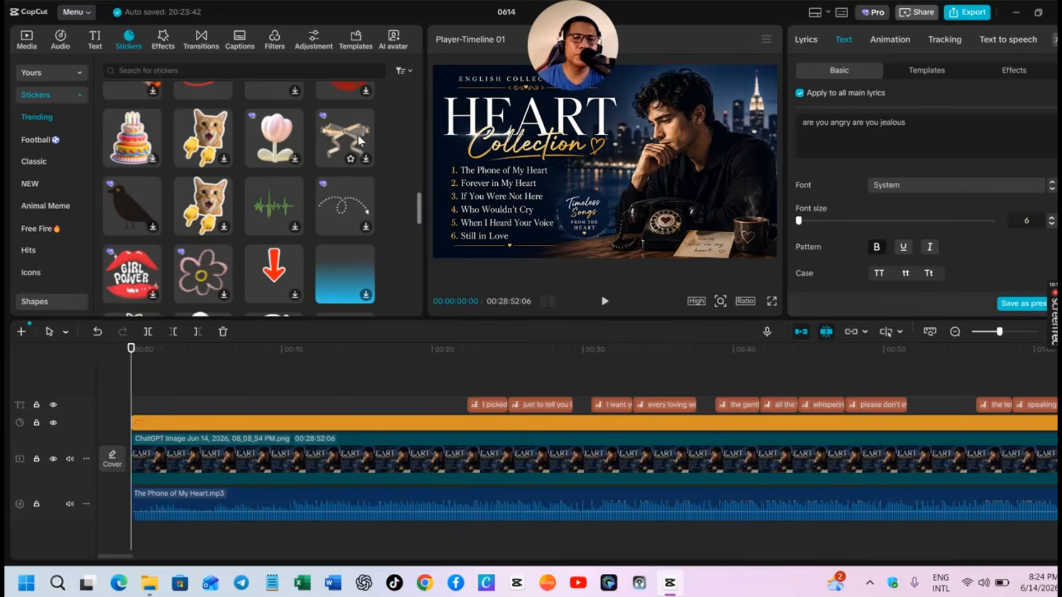
scroll(271, 220, down, 10)
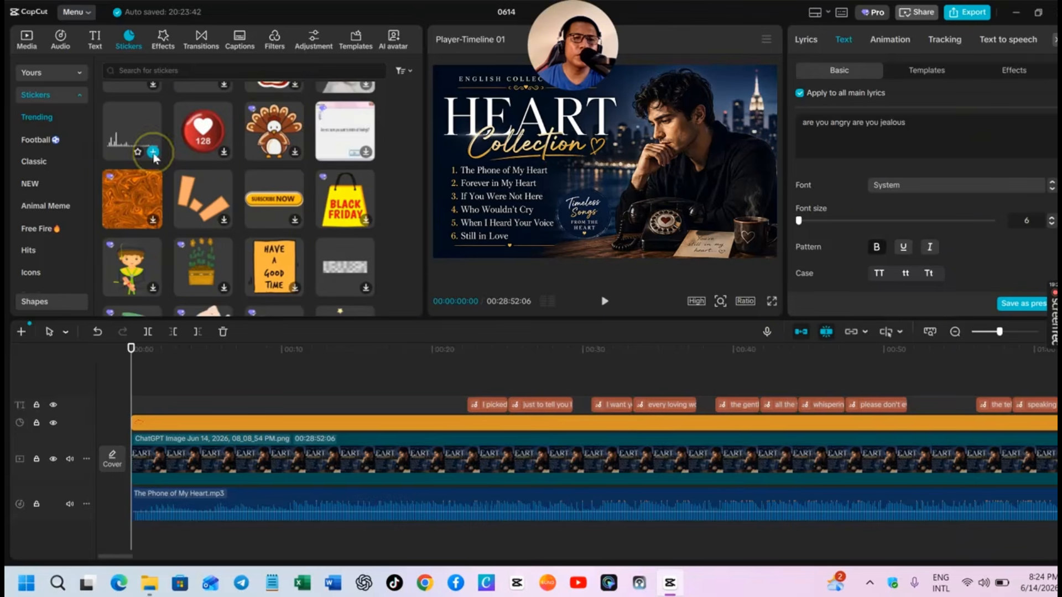
click(154, 151)
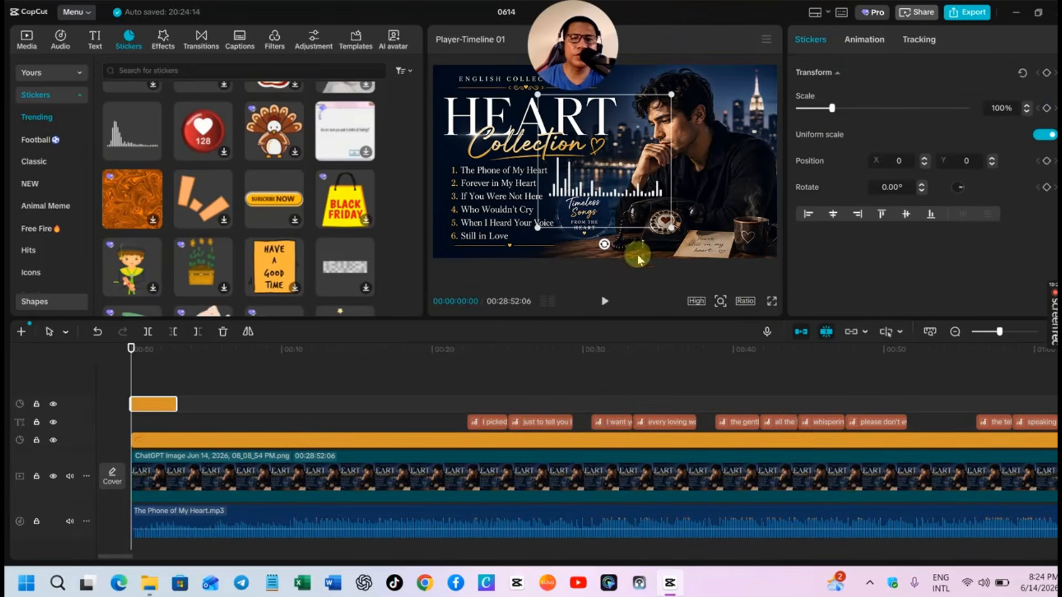
Step: Scale the audio-spectrum sticker to about 64%, place it over the letter and mug near X 1441, Y -738, and preview it
drag(649, 213, 755, 259)
click(605, 301)
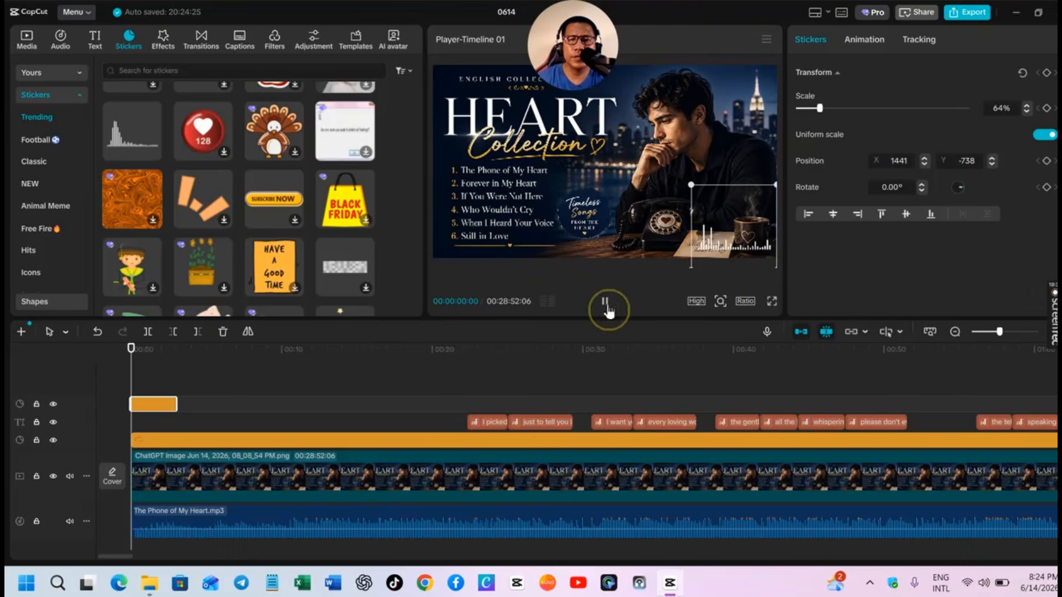
click(606, 302)
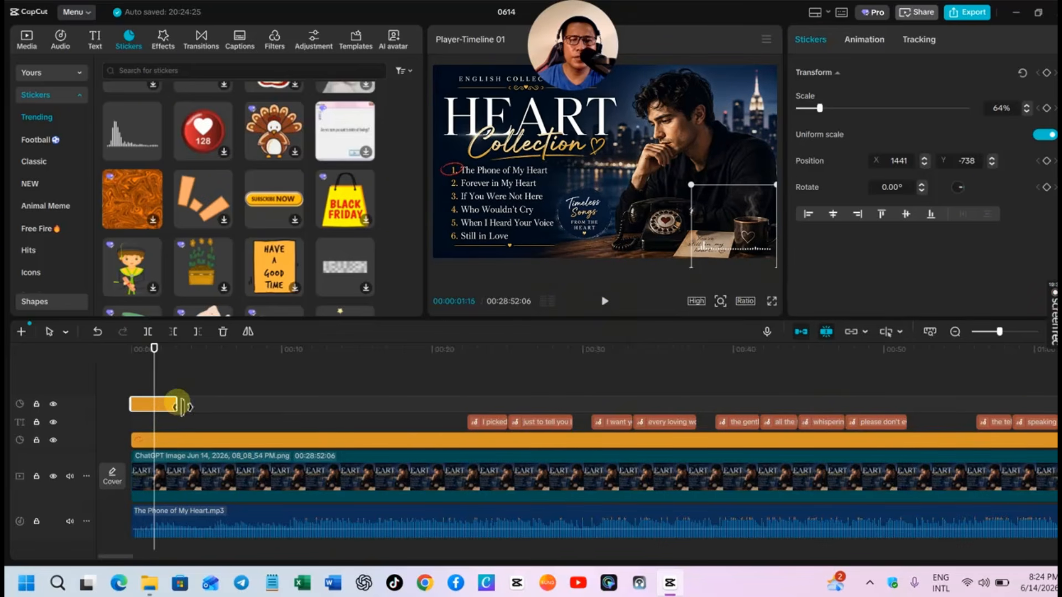
Step: Extend the audio-spectrum sticker clip on the timeline to the end of the last song, Still in Love
drag(178, 405, 1054, 401)
click(983, 333)
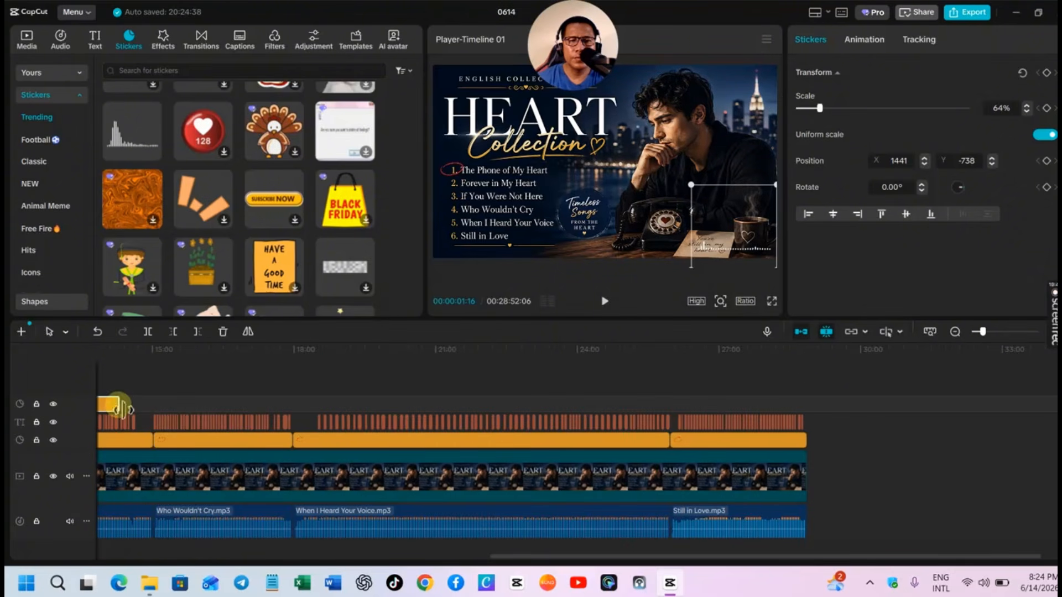
drag(119, 408, 805, 409)
Step: Play a short passage near the start of Who Wouldn't Cry to check the lyrics, red circle and spectrum sticker together
click(830, 556)
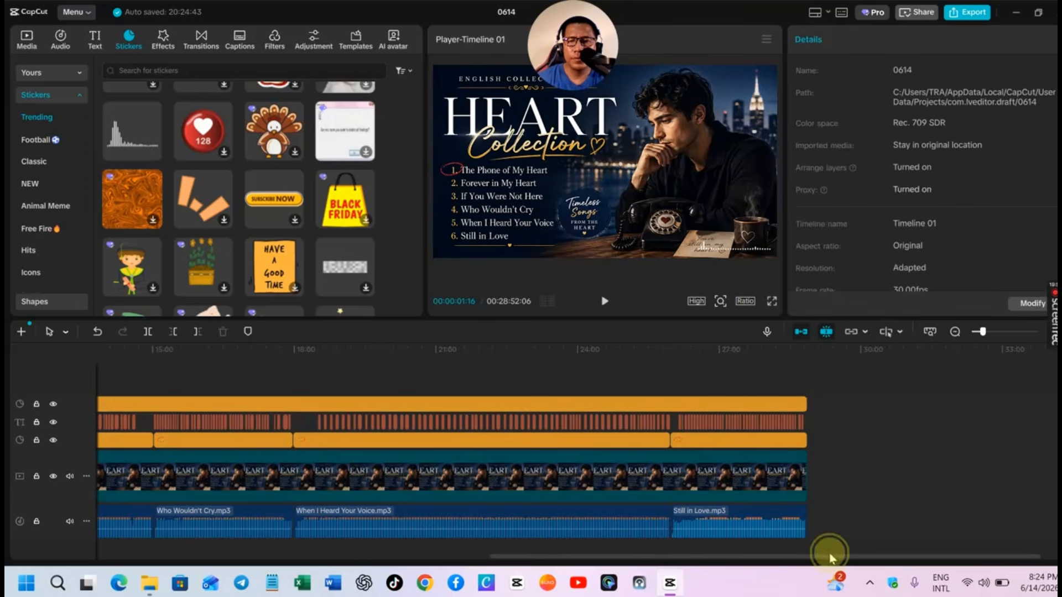
drag(829, 556, 576, 558)
click(601, 379)
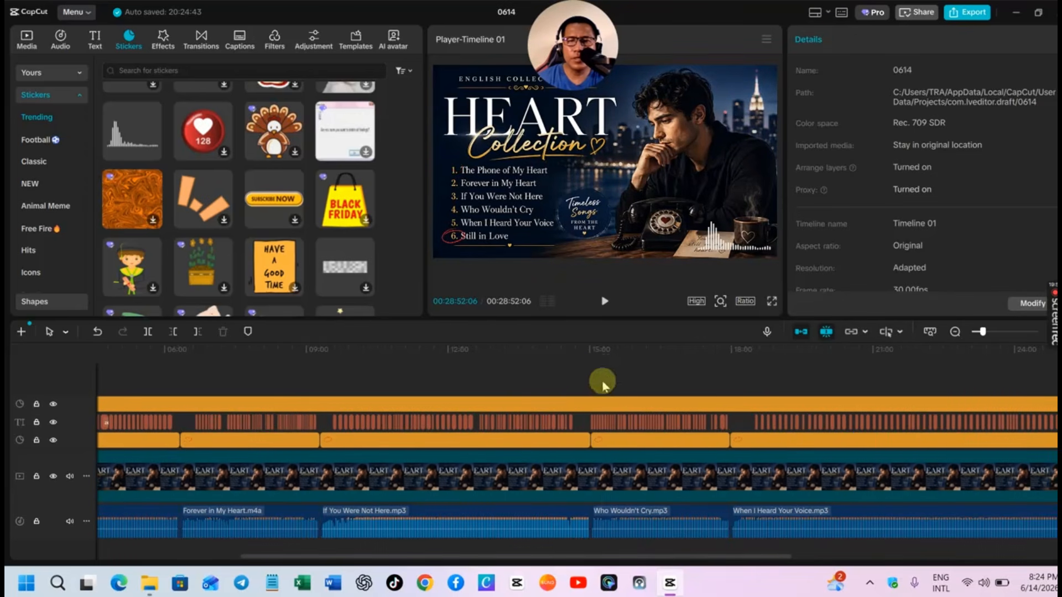
click(606, 310)
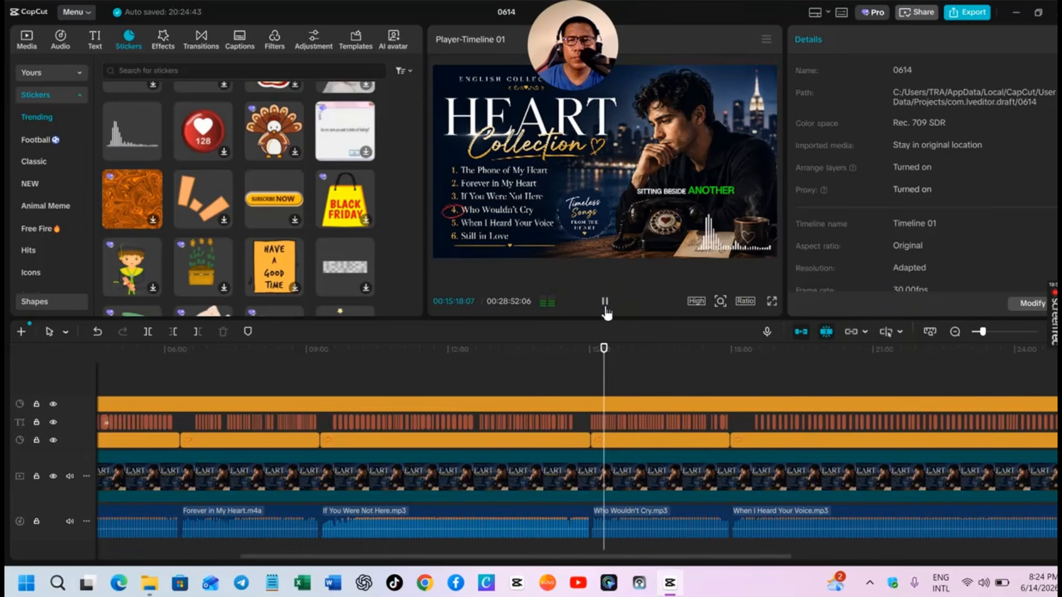
click(606, 304)
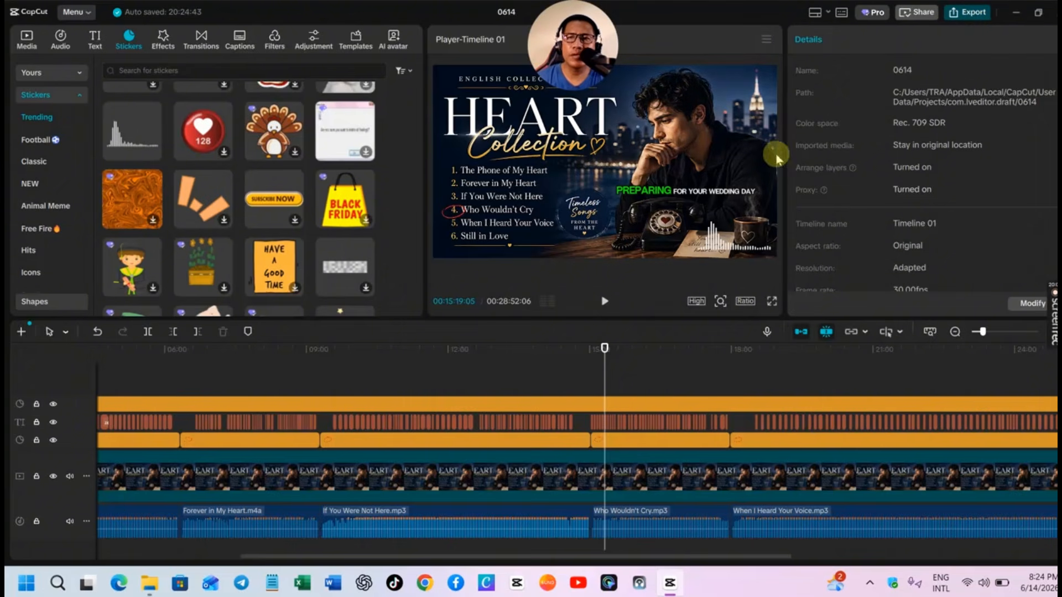
Step: Export the video under the name "Heart Collection English Songs"
key(ctrl+e)
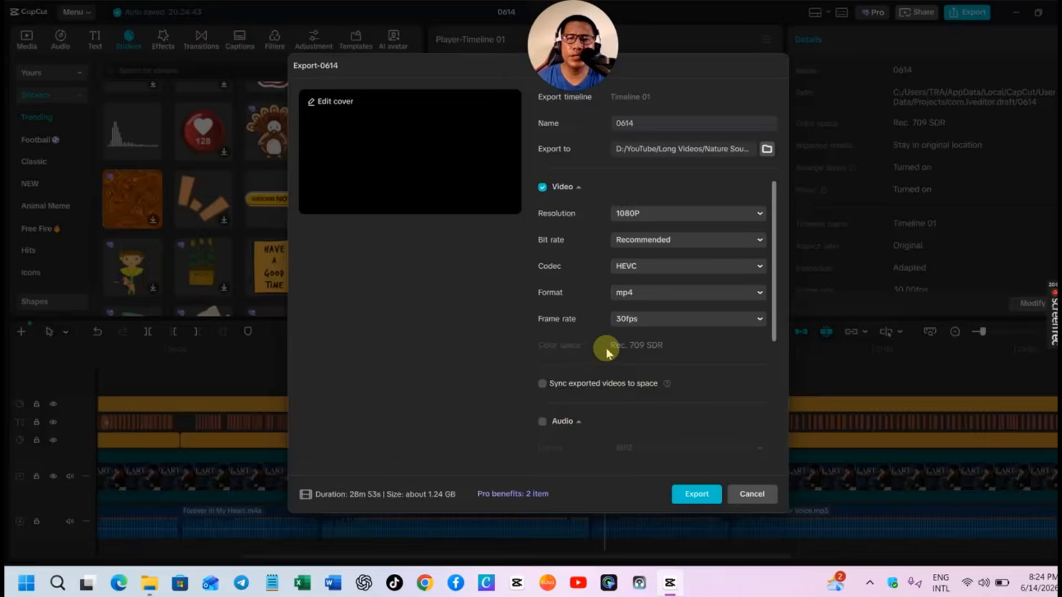
double_click(670, 126)
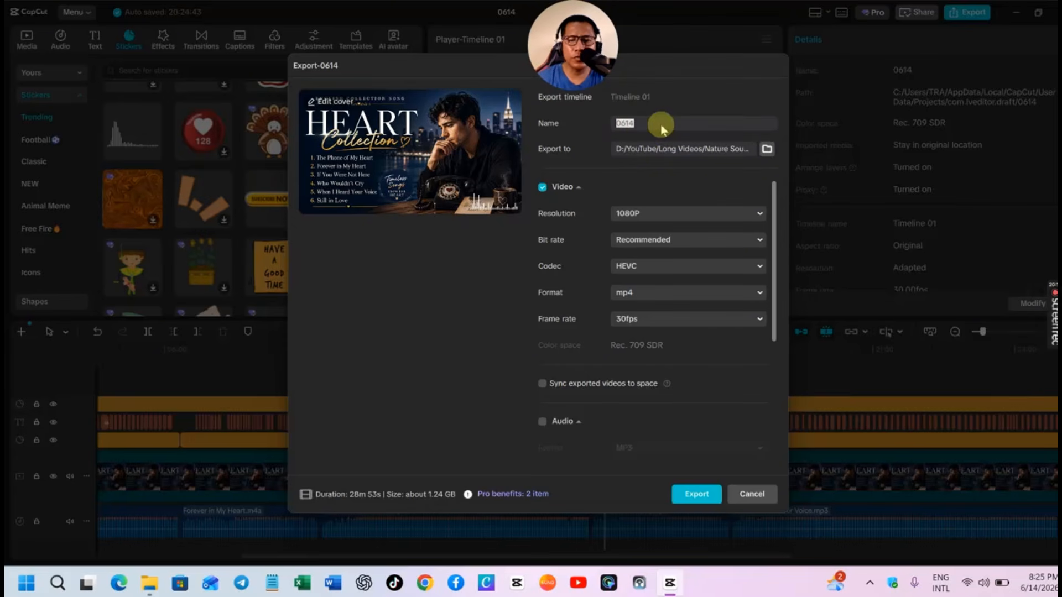
text(Heart Coll)
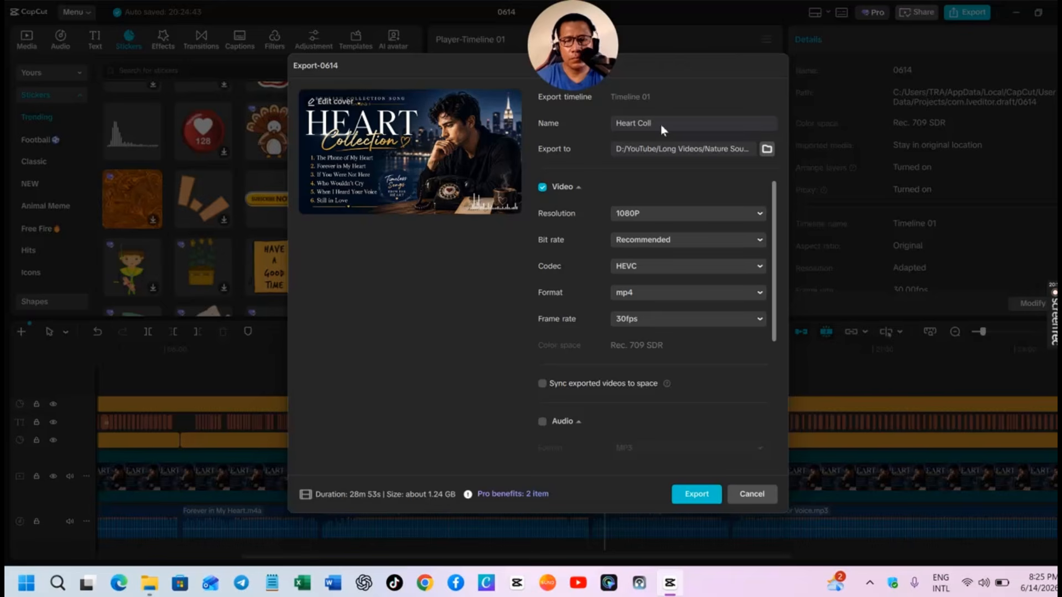
text(ection)
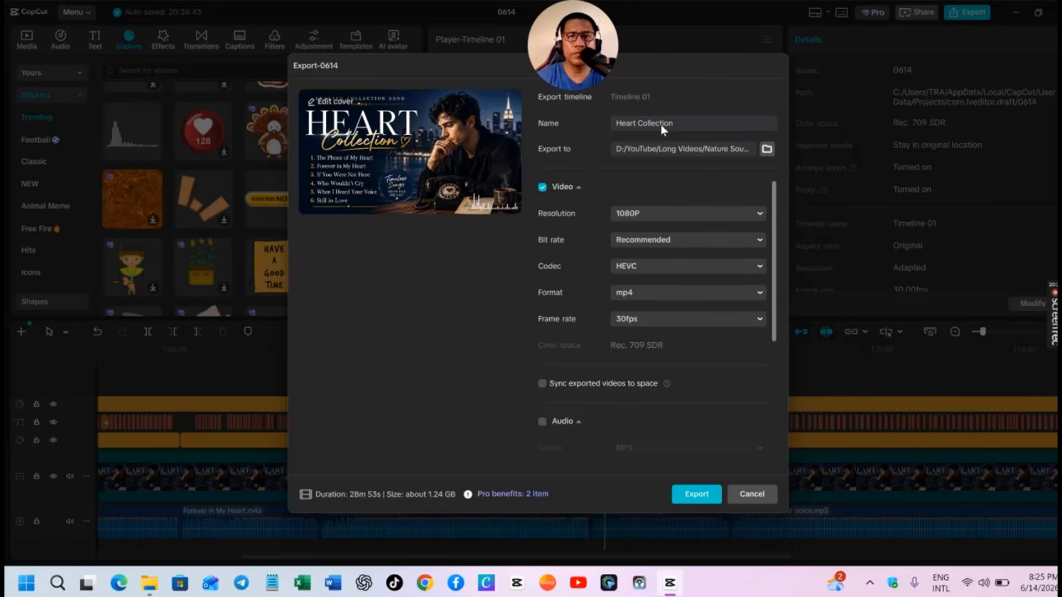
text( Eng)
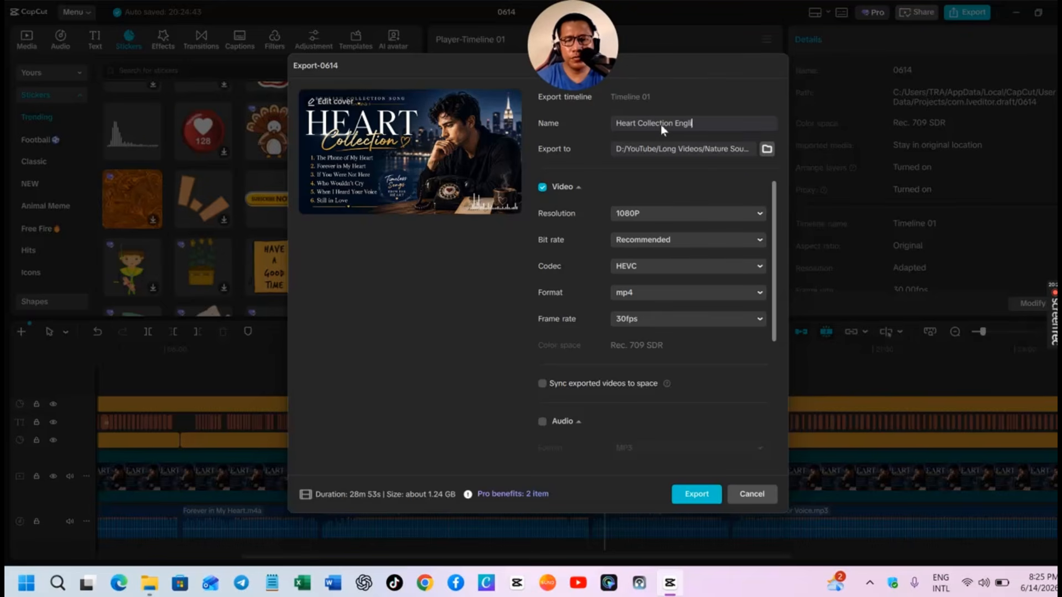
text(lish SOngs)
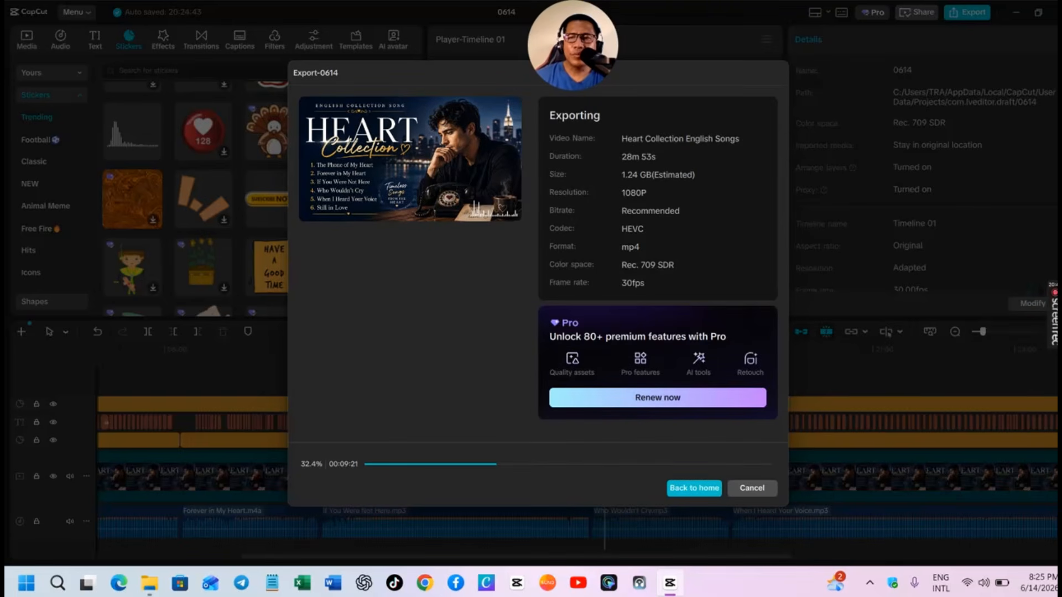
click(1054, 322)
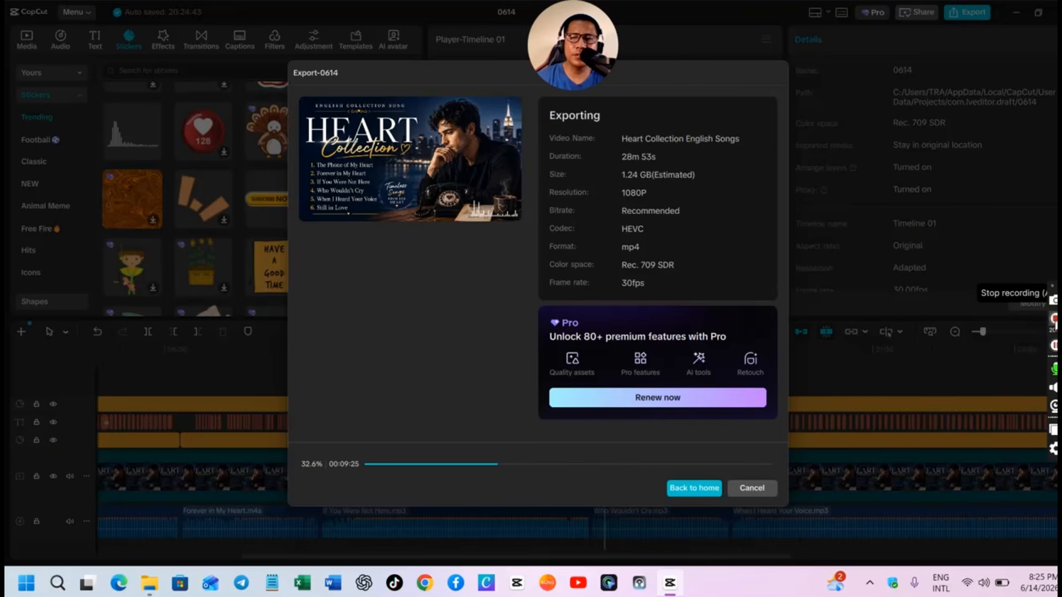
click(1055, 322)
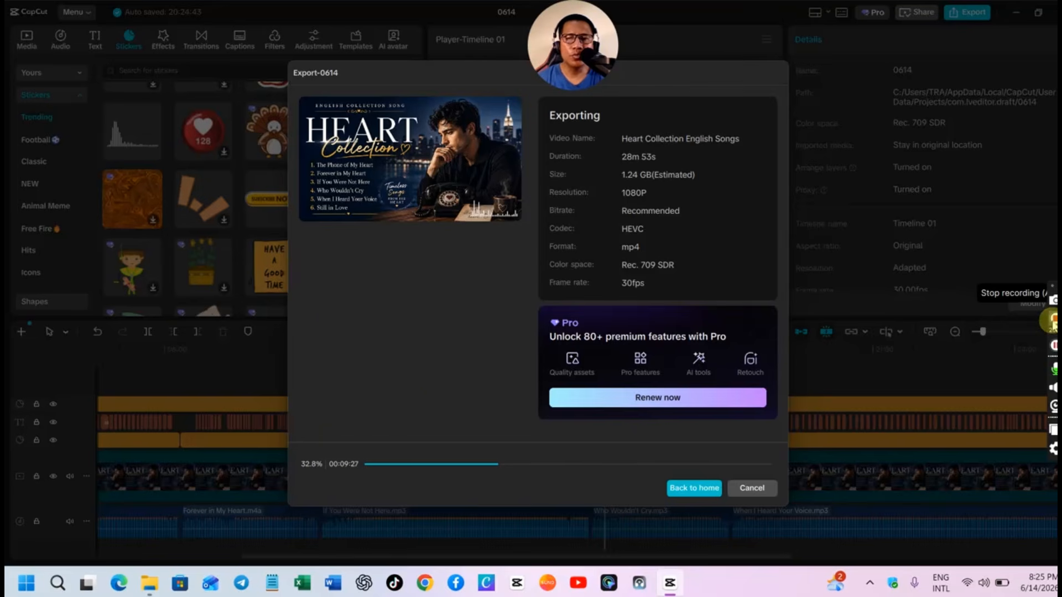
mouse_move(1054, 318)
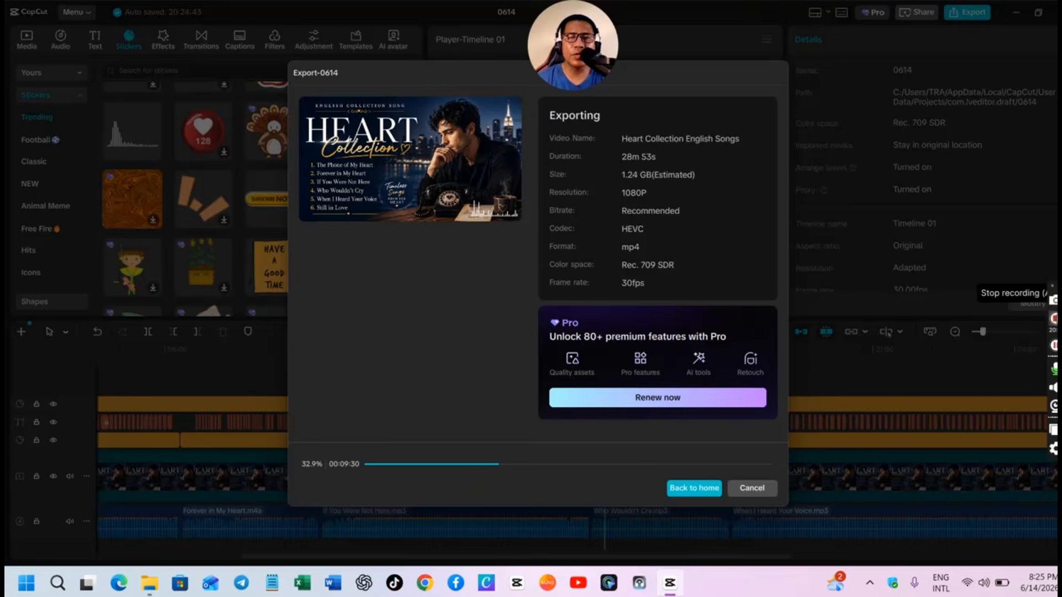